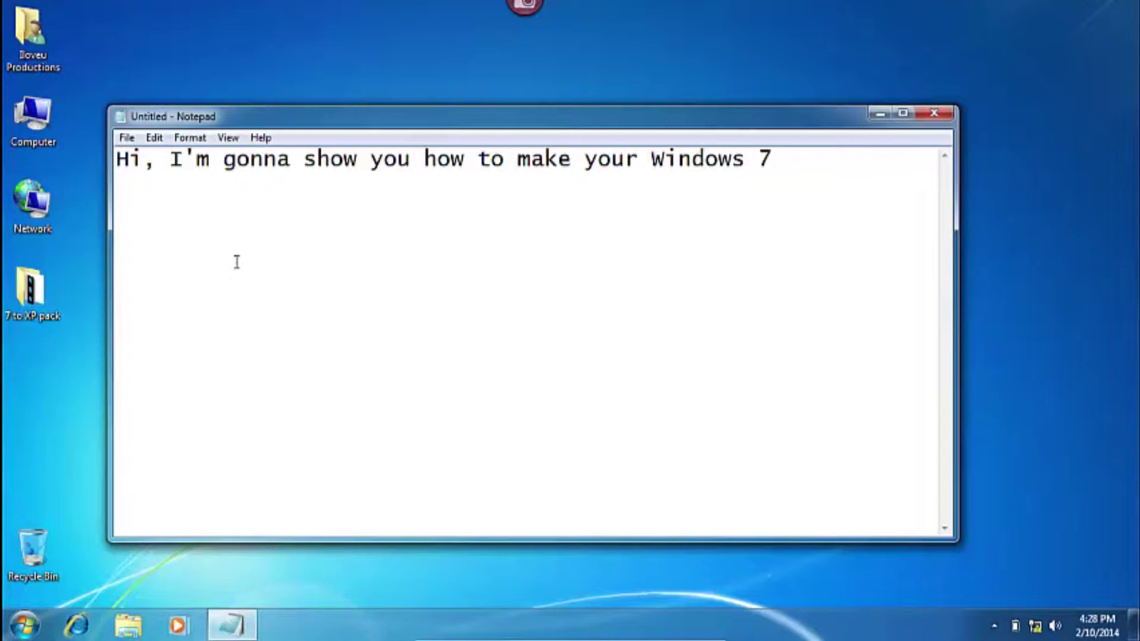
Continue the note with "To Windows XP Theme, So Follow my steps and the linkit's in the description box. . ." and minimize it
type("Windows X")
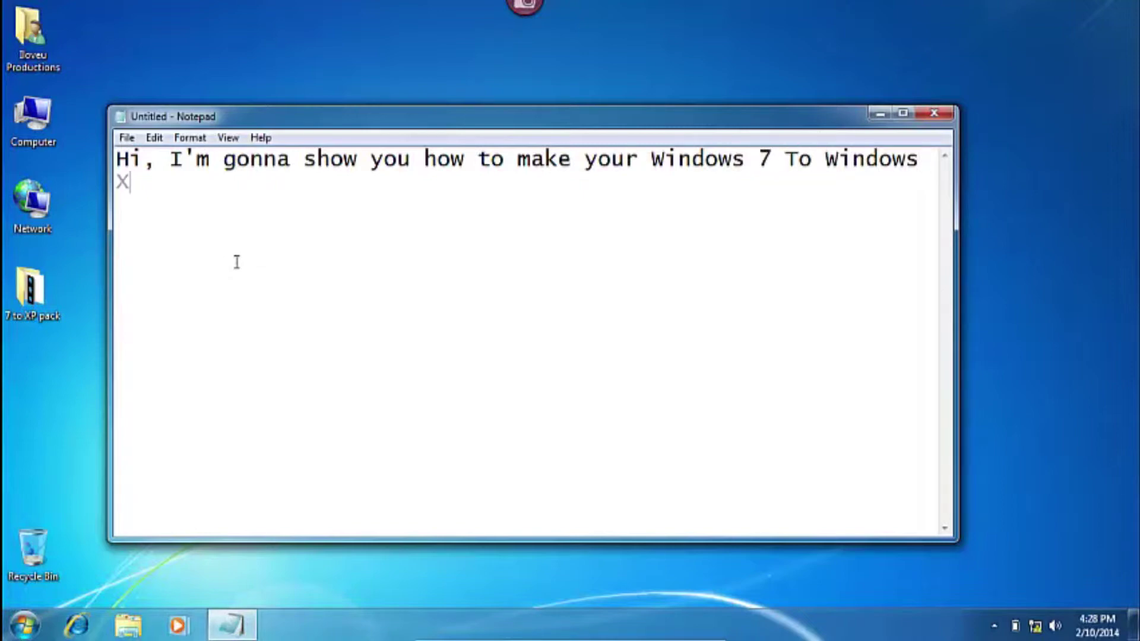
type("P Theme ")
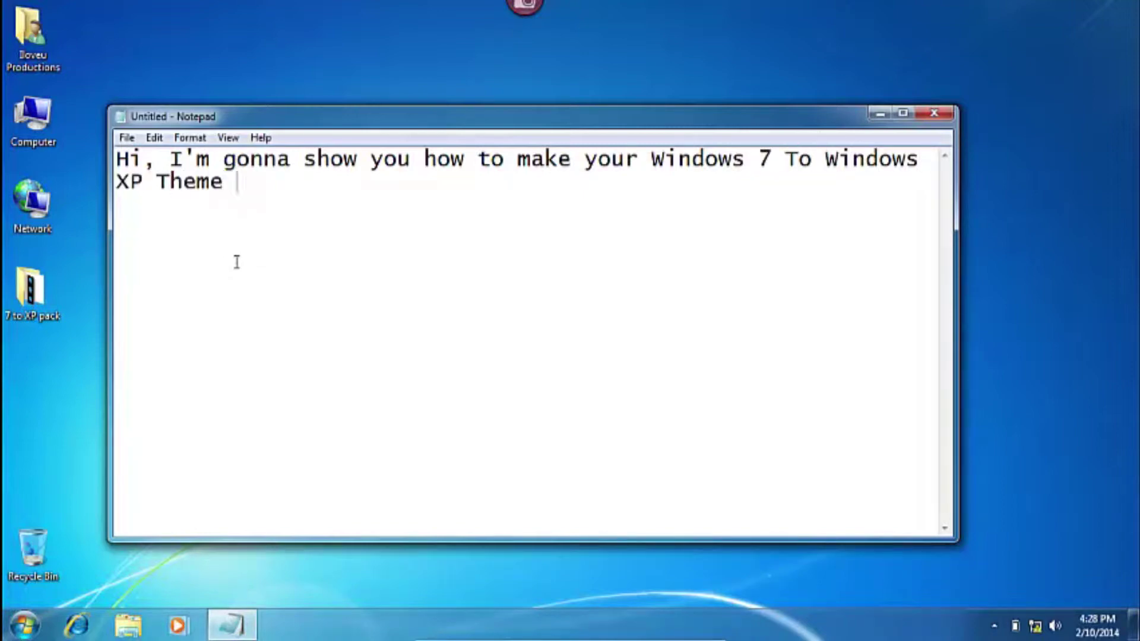
type(" So Follow myu")
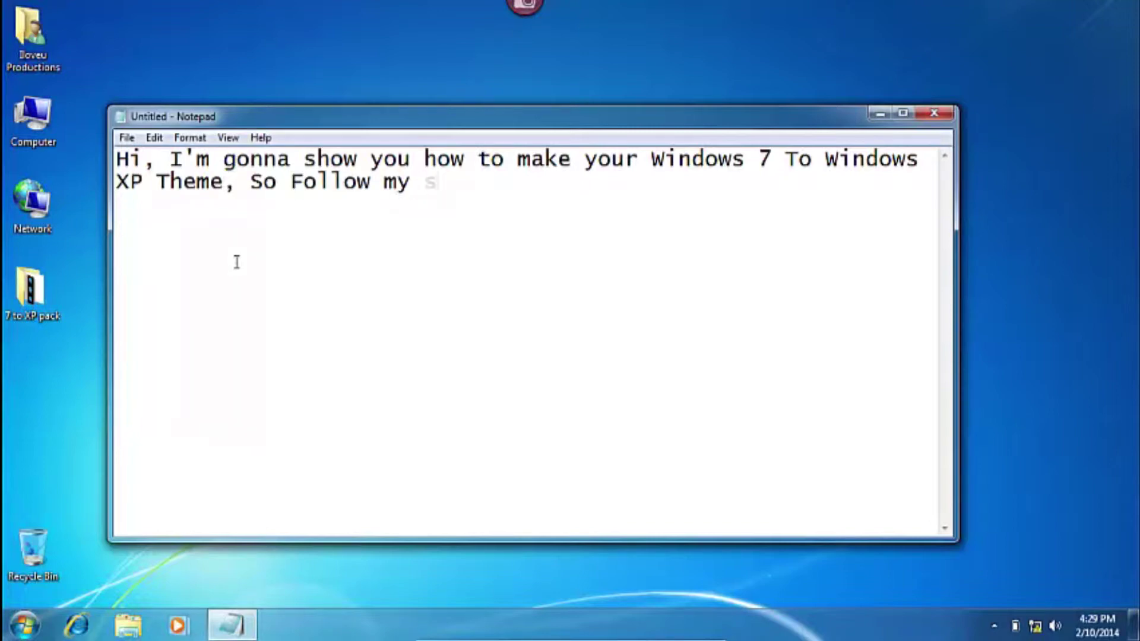
type("steps and the ")
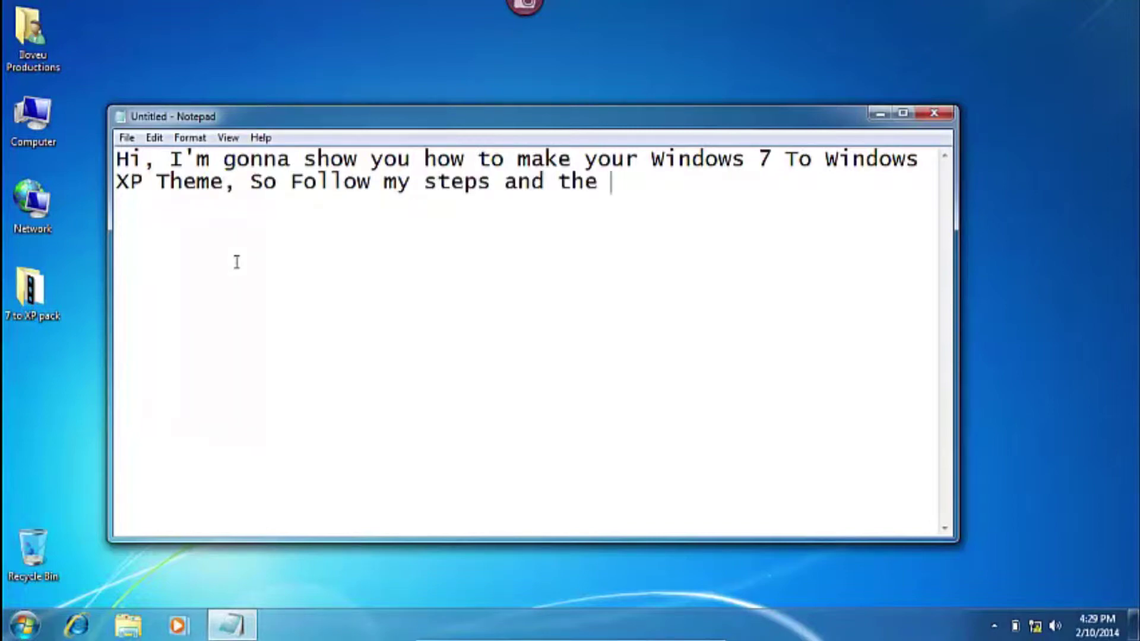
type("linkit'")
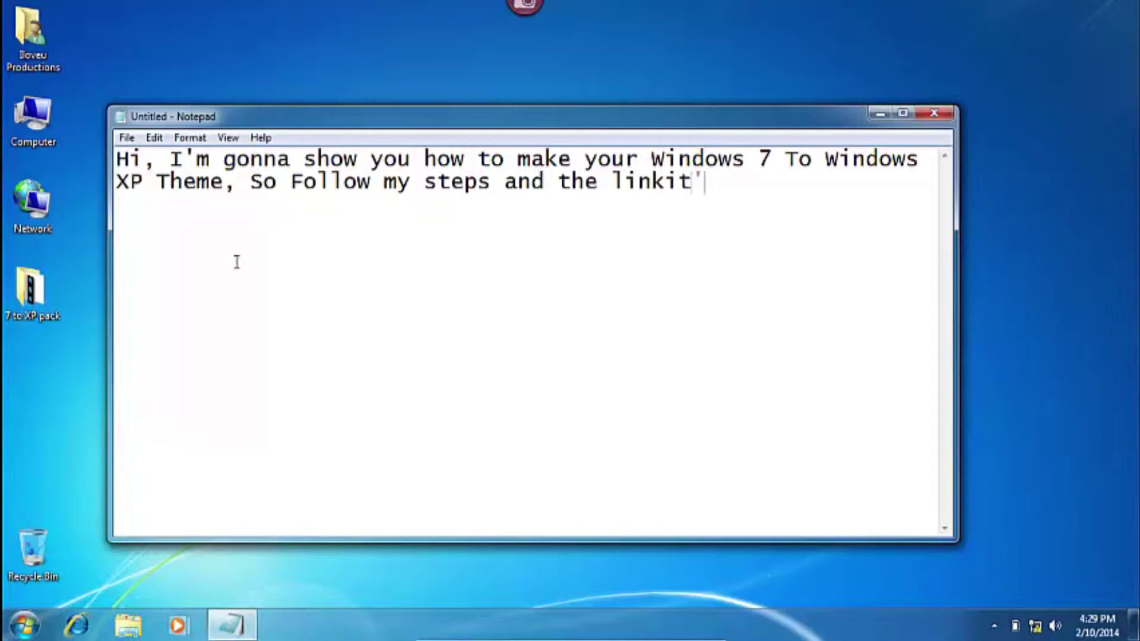
type("s in the descrip")
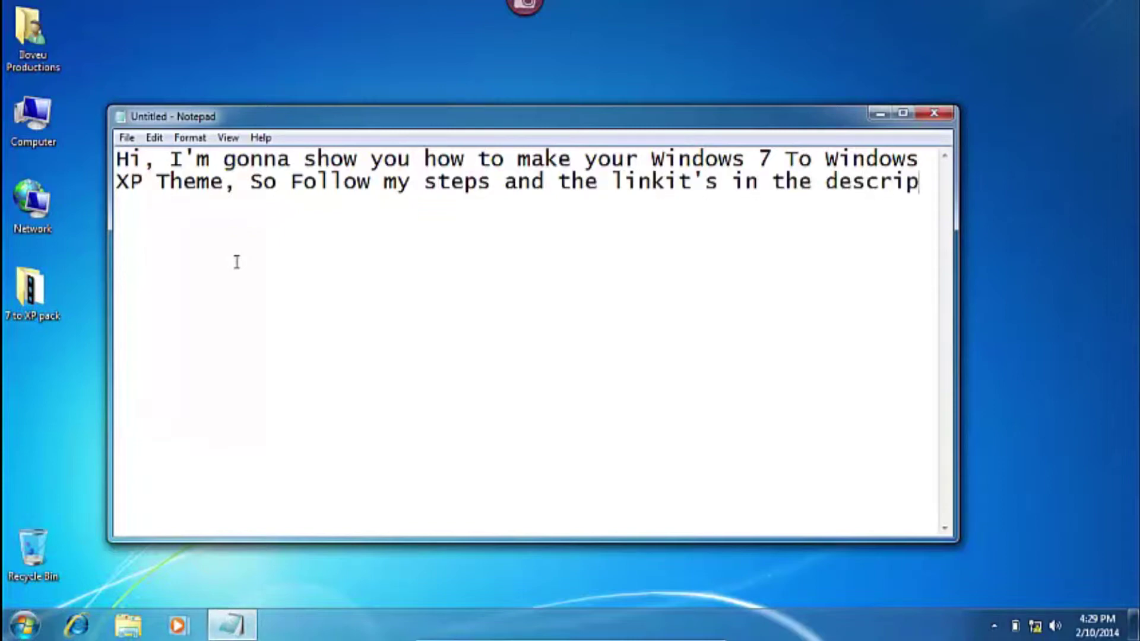
type("tion box. . .")
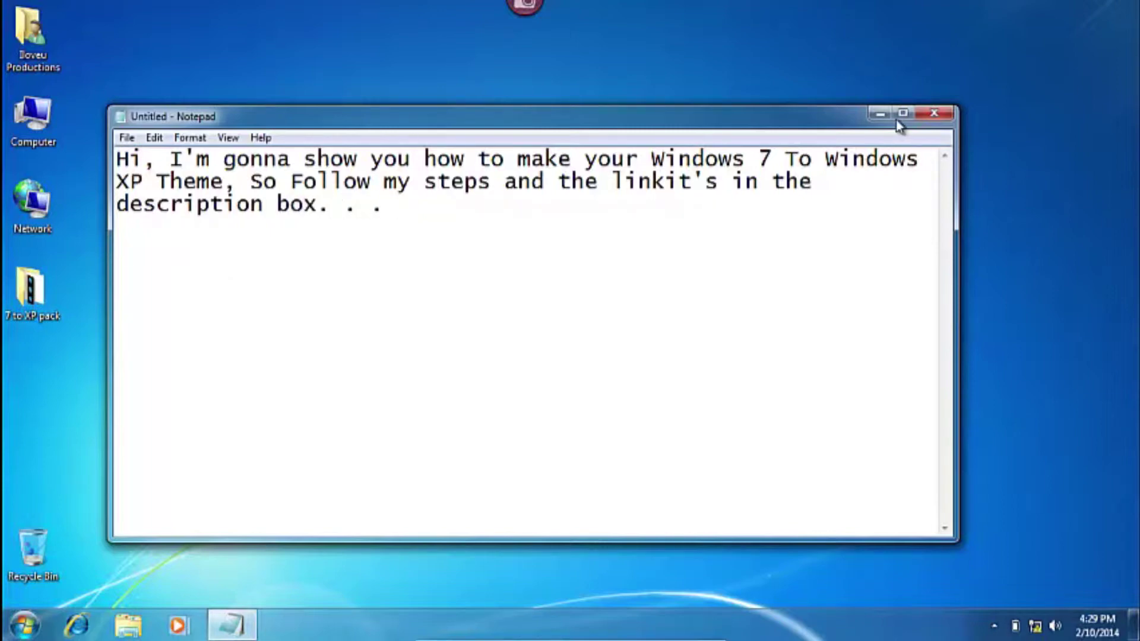
left_click(880, 113)
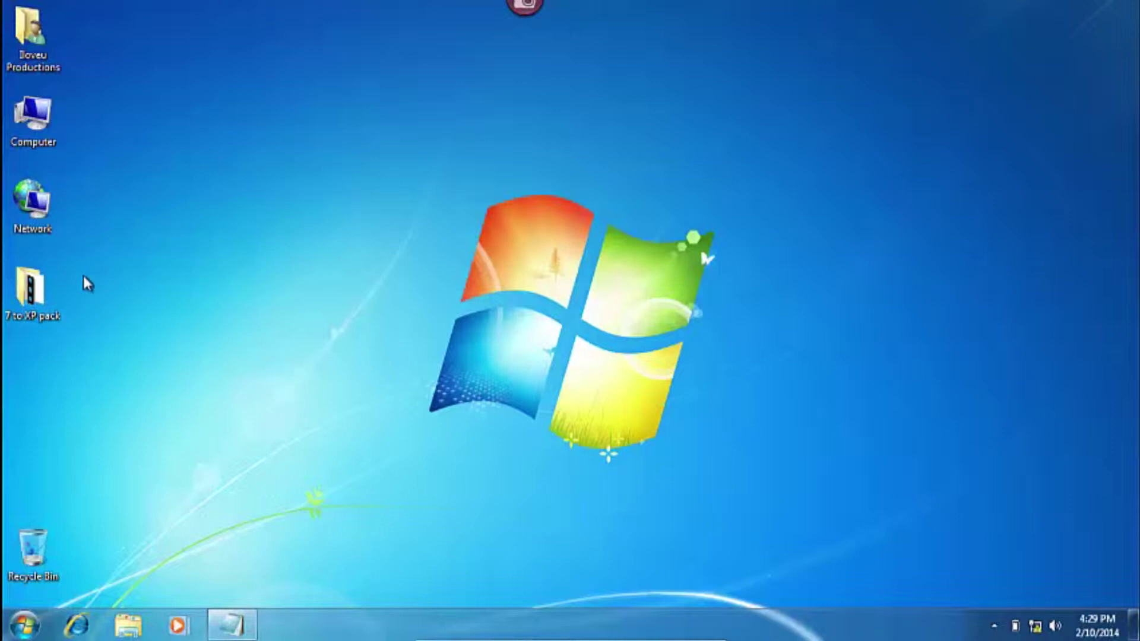
Move the 7 to XP pack folder toward the middle of the desktop and open the Theme Patcher folder nested inside it
left_click_drag(31, 286, 446, 217)
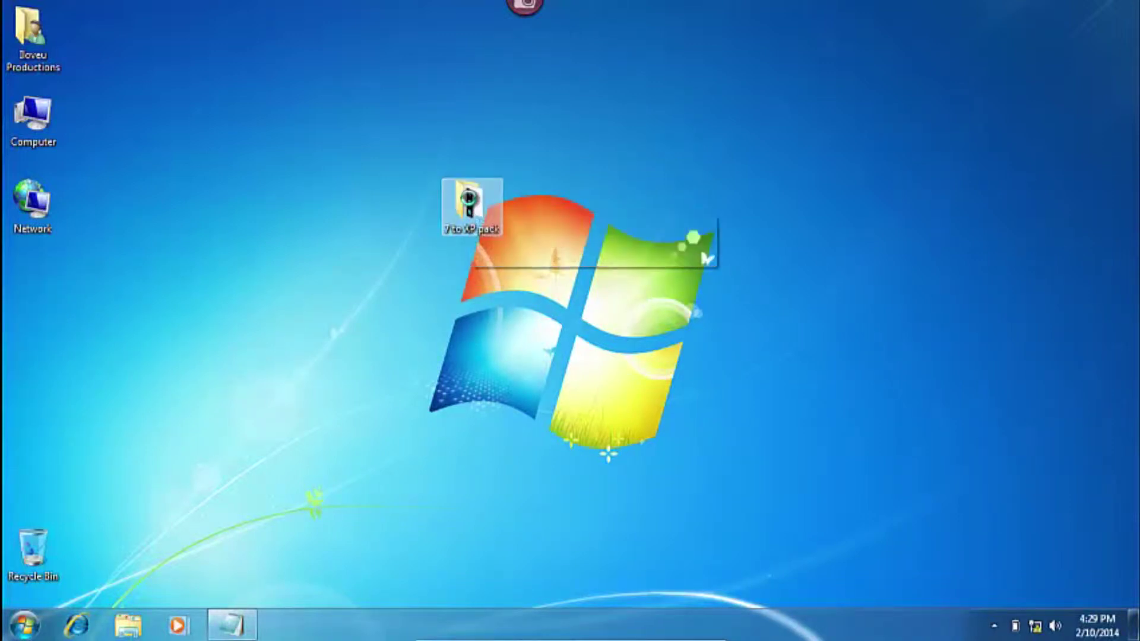
double_click(466, 205)
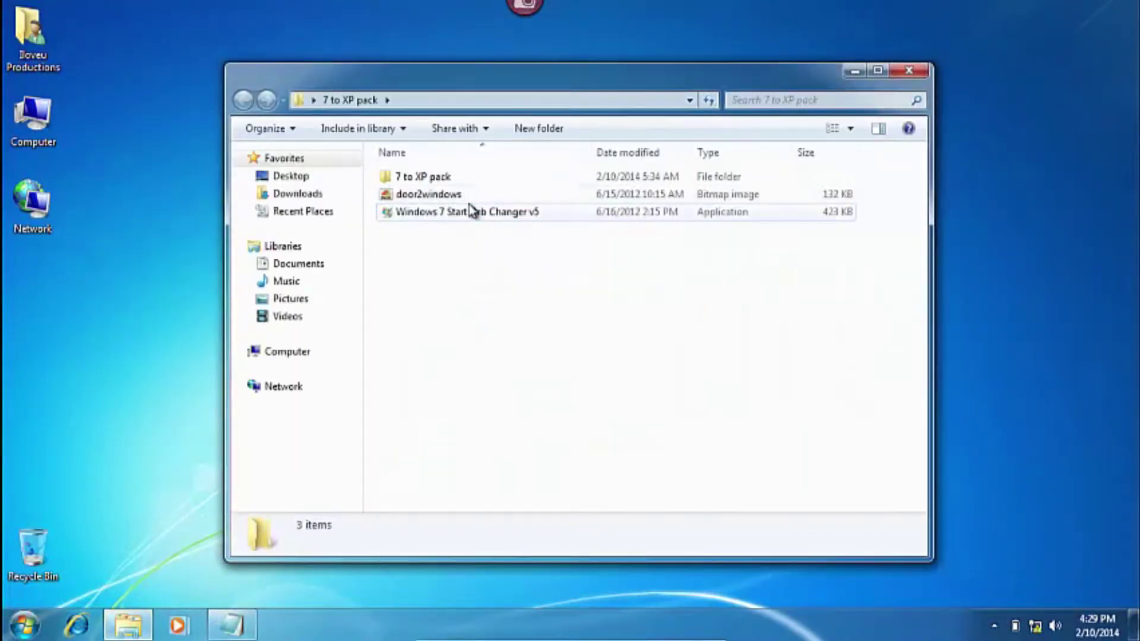
double_click(460, 178)
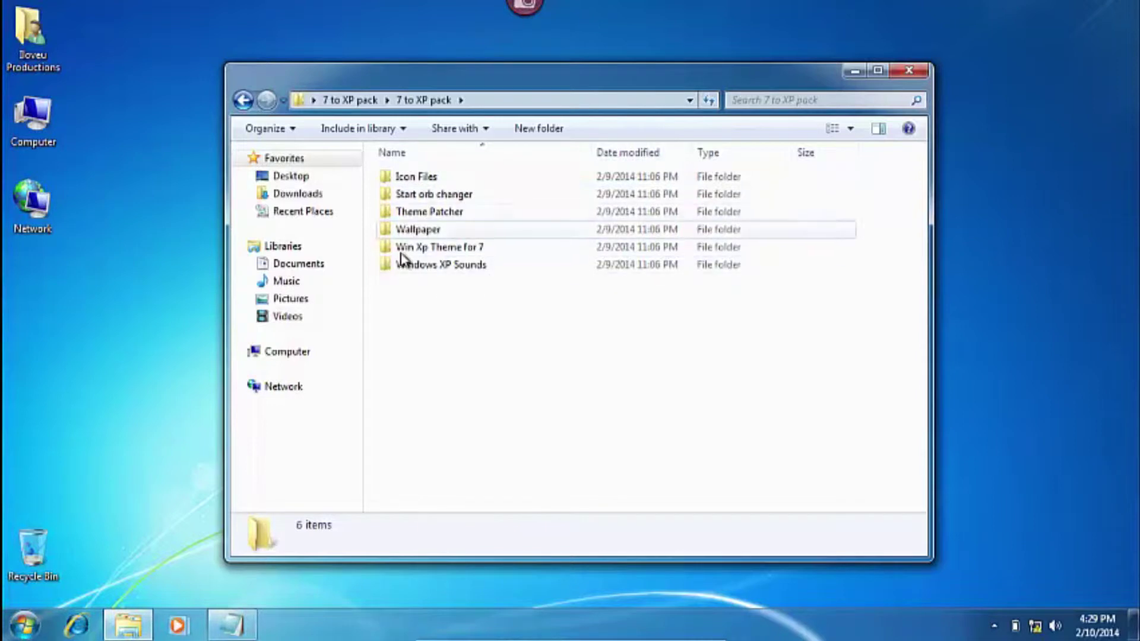
mouse_move(440, 218)
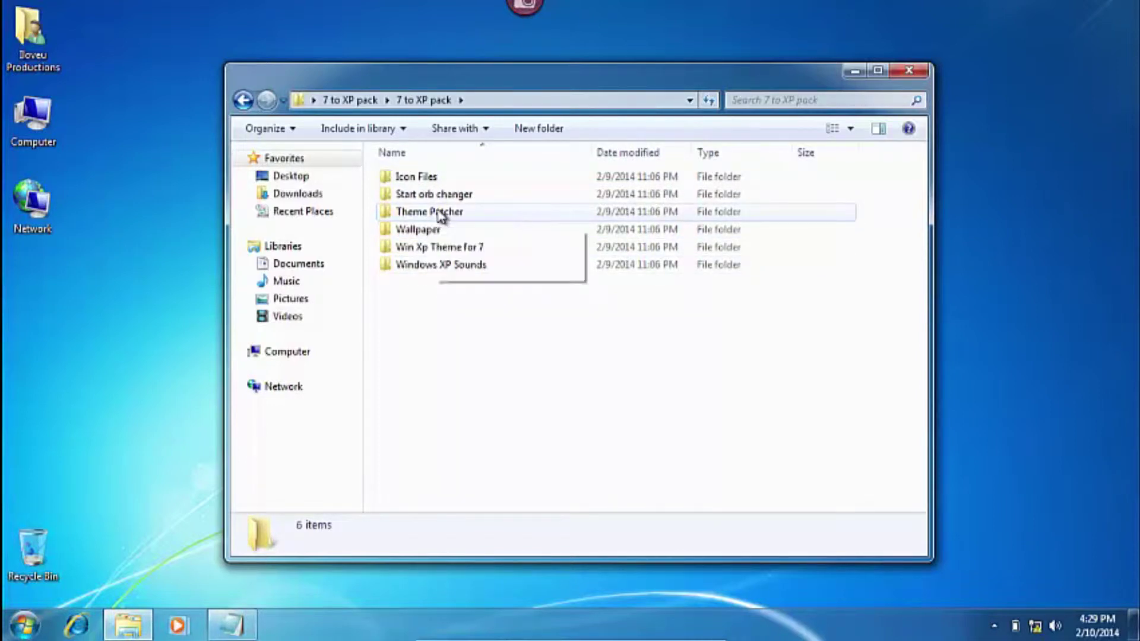
double_click(440, 215)
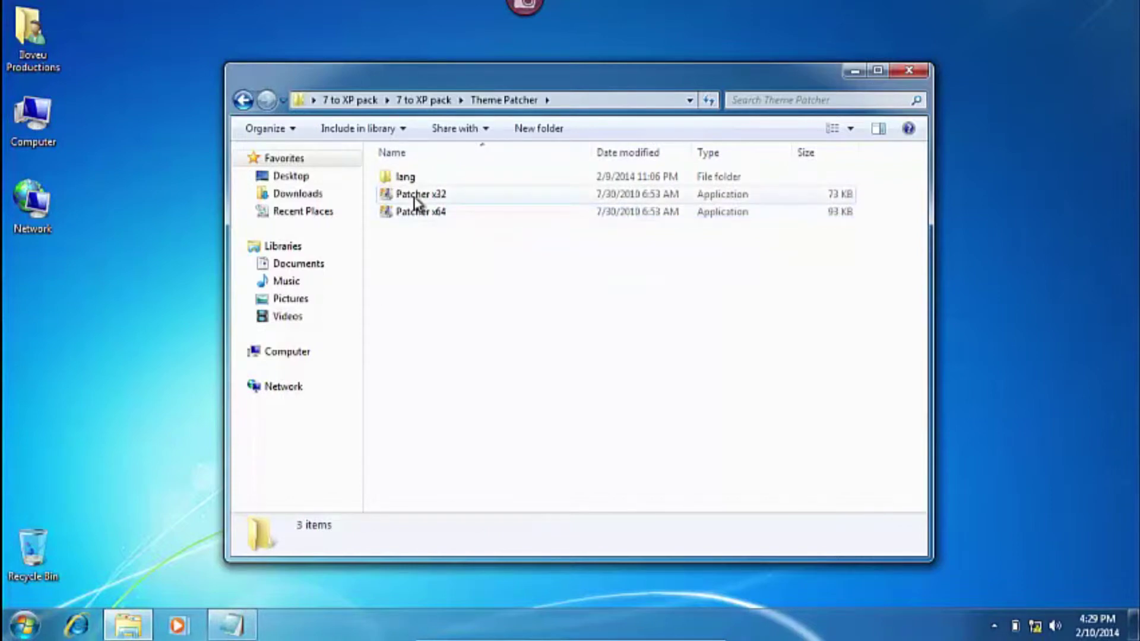
Run Patcher x32 with permission to change the computer and accept English as its interface language
left_click(416, 202)
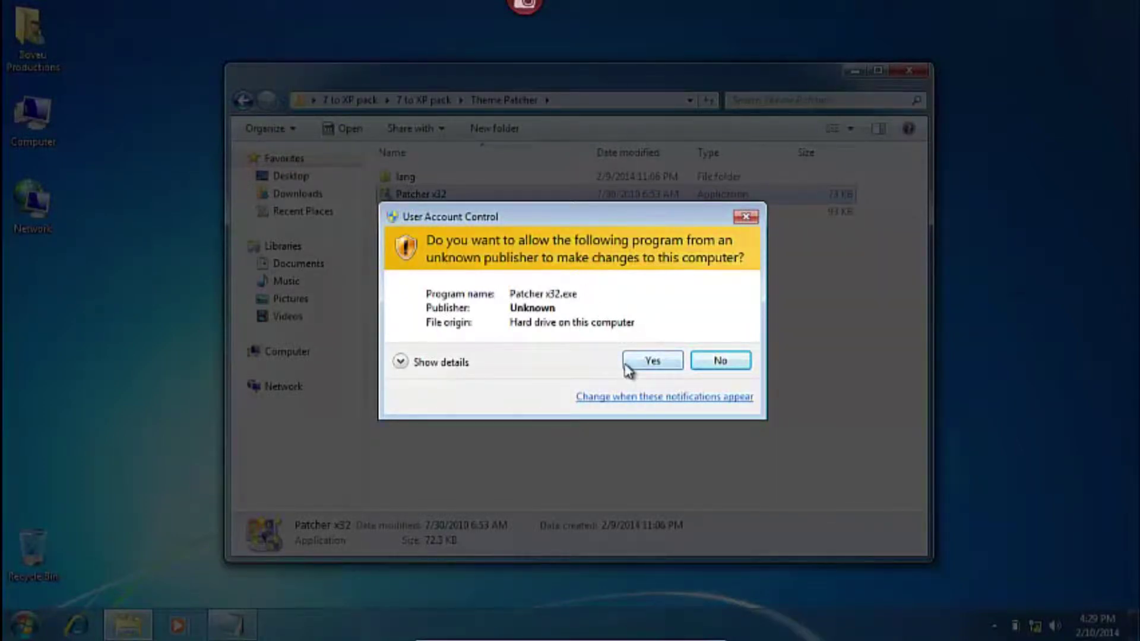
left_click(647, 364)
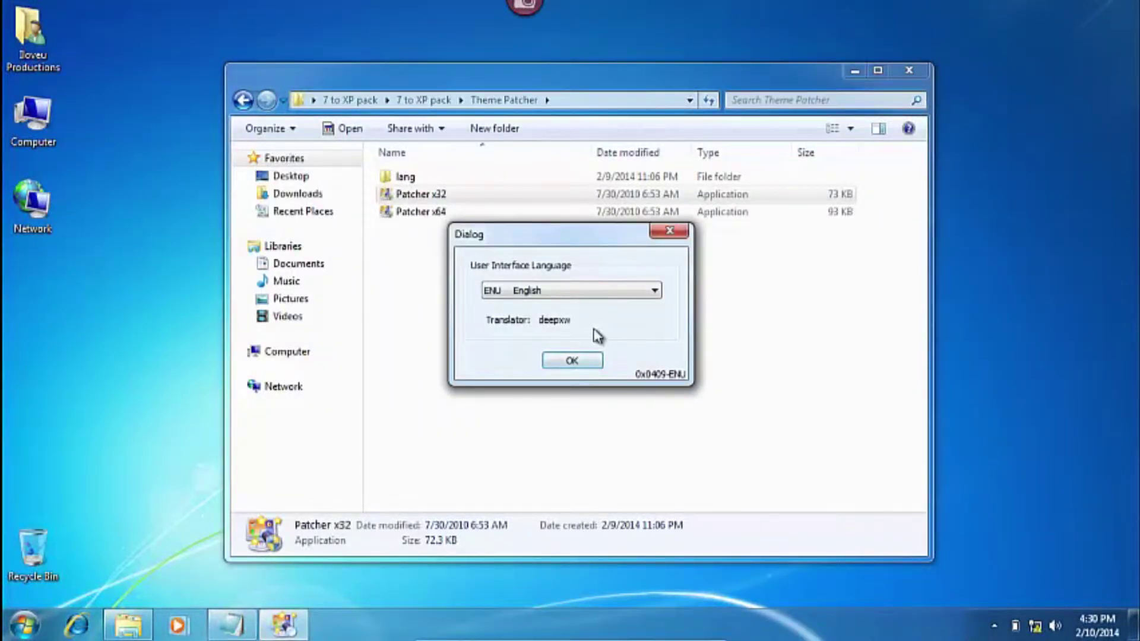
left_click(572, 363)
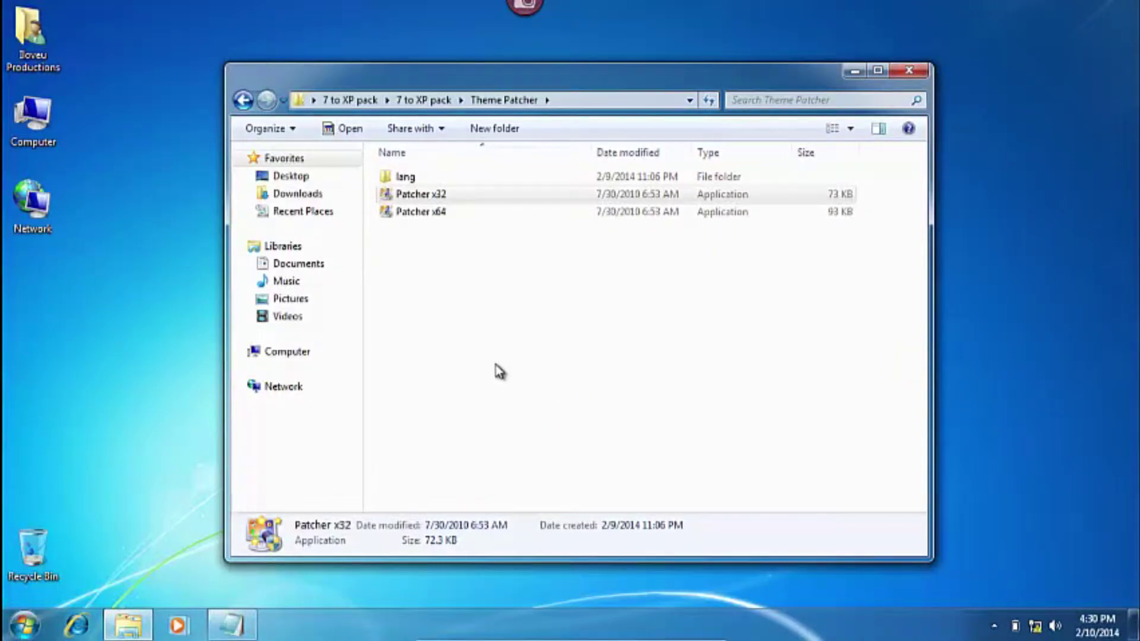
Switch back to the Notepad note and add "After That restart your computer" at its end
mouse_move(231, 624)
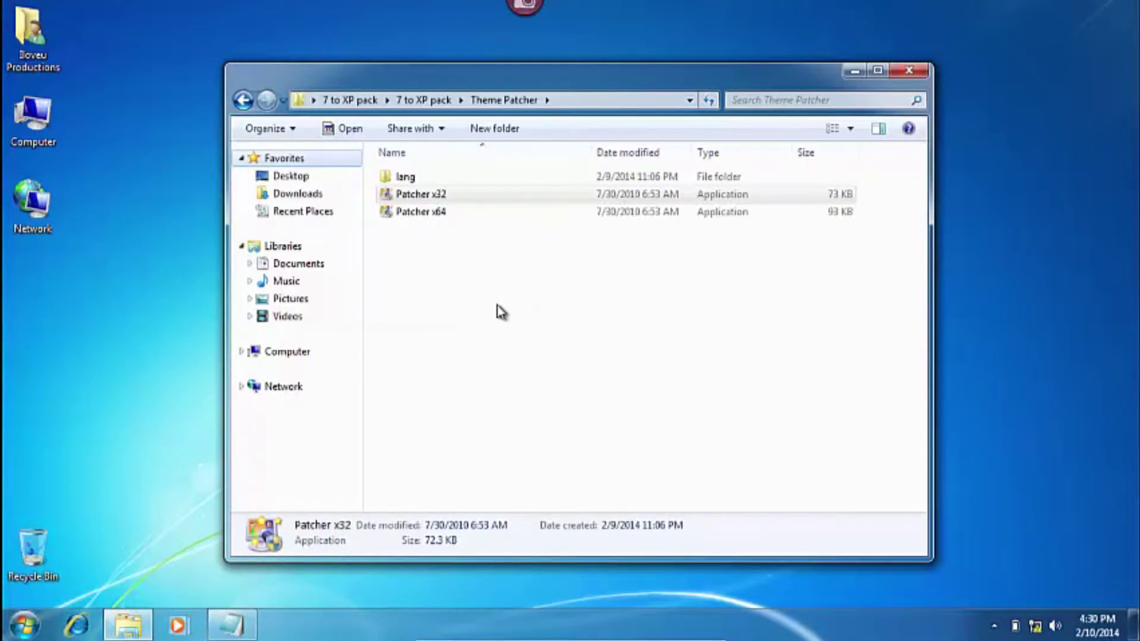
left_click_drag(495, 307, 364, 558)
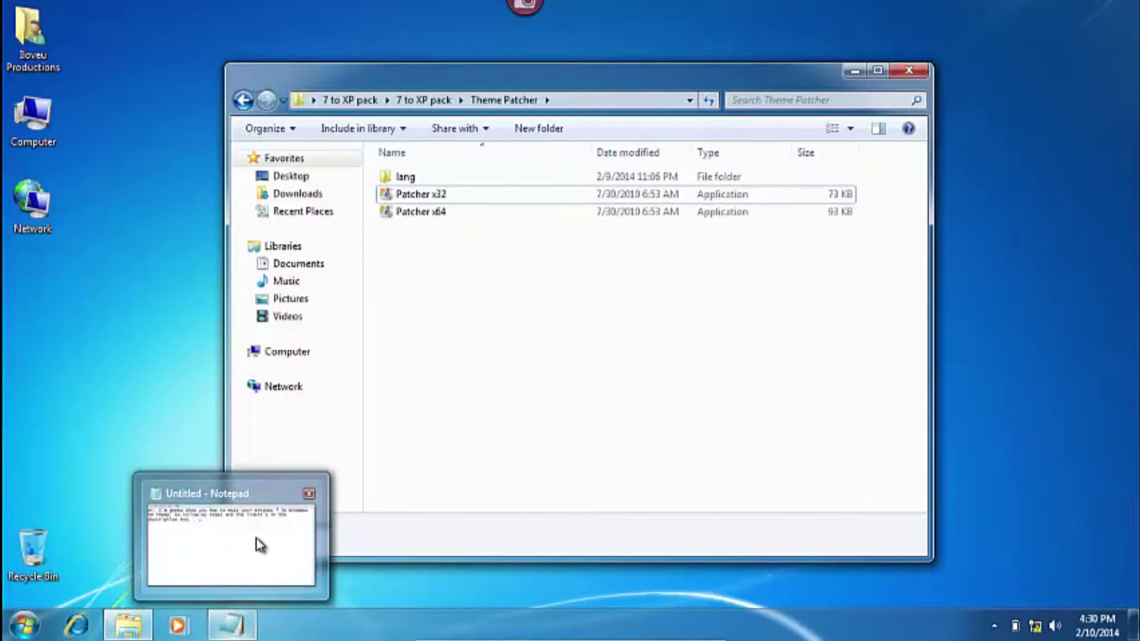
left_click(257, 542)
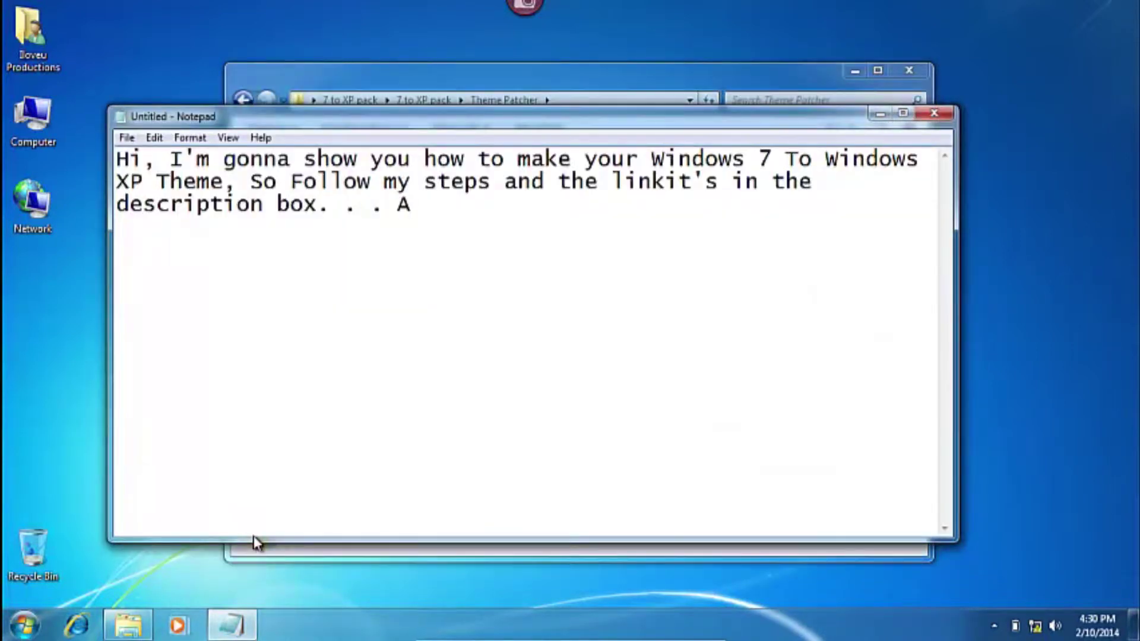
type("After That e")
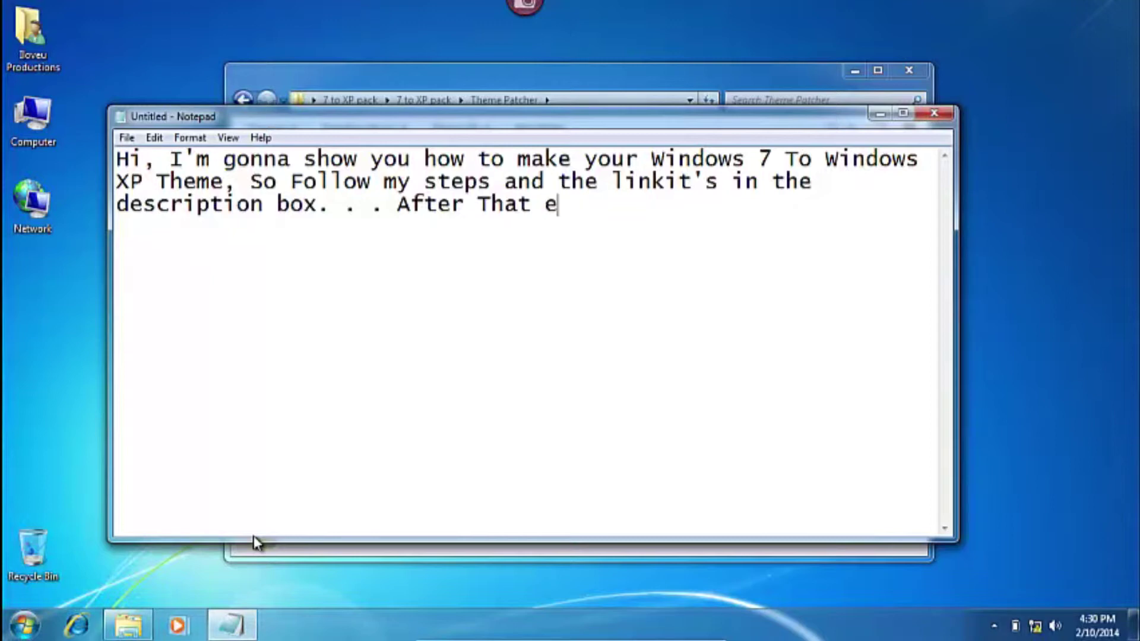
type("at re")
key("BackSpace")
type("restart you")
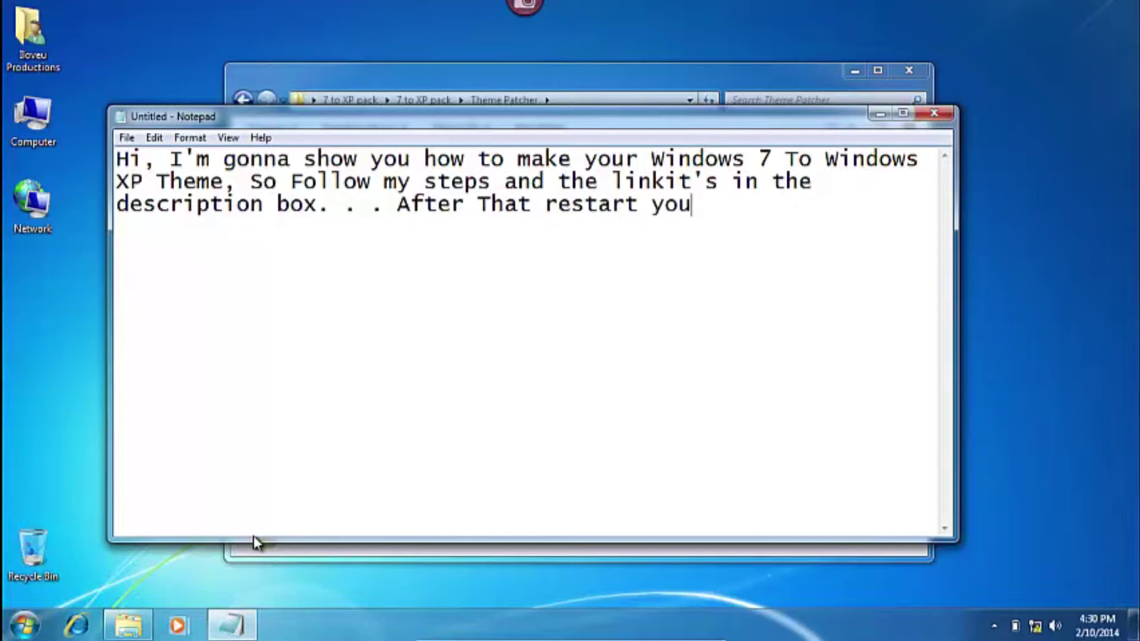
type("r compu")
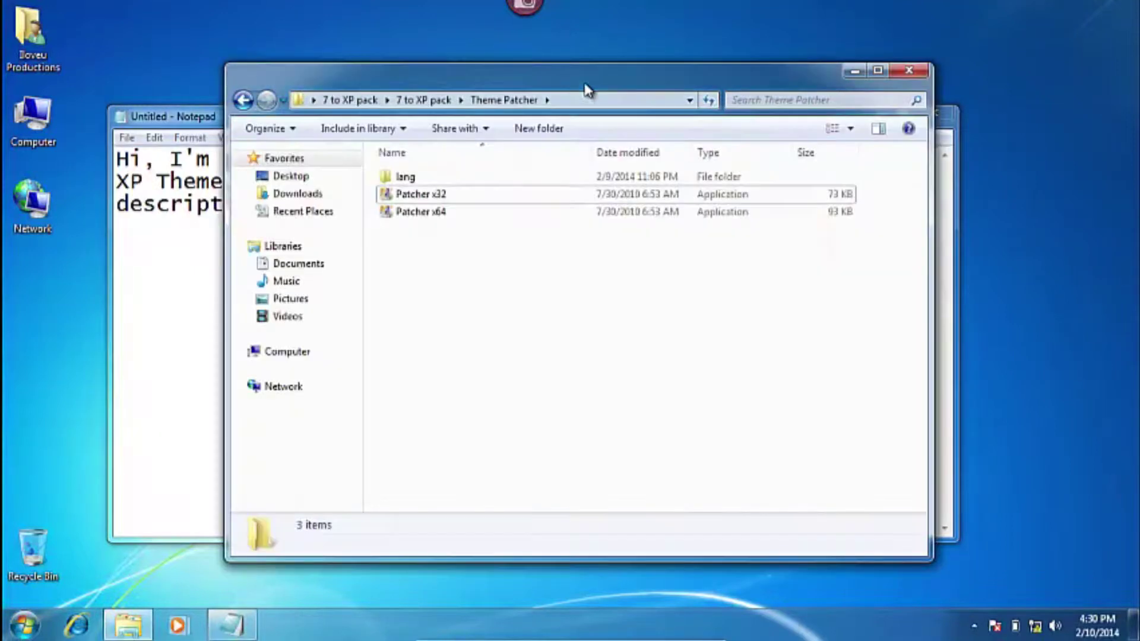
left_click(585, 89)
left_click(196, 126)
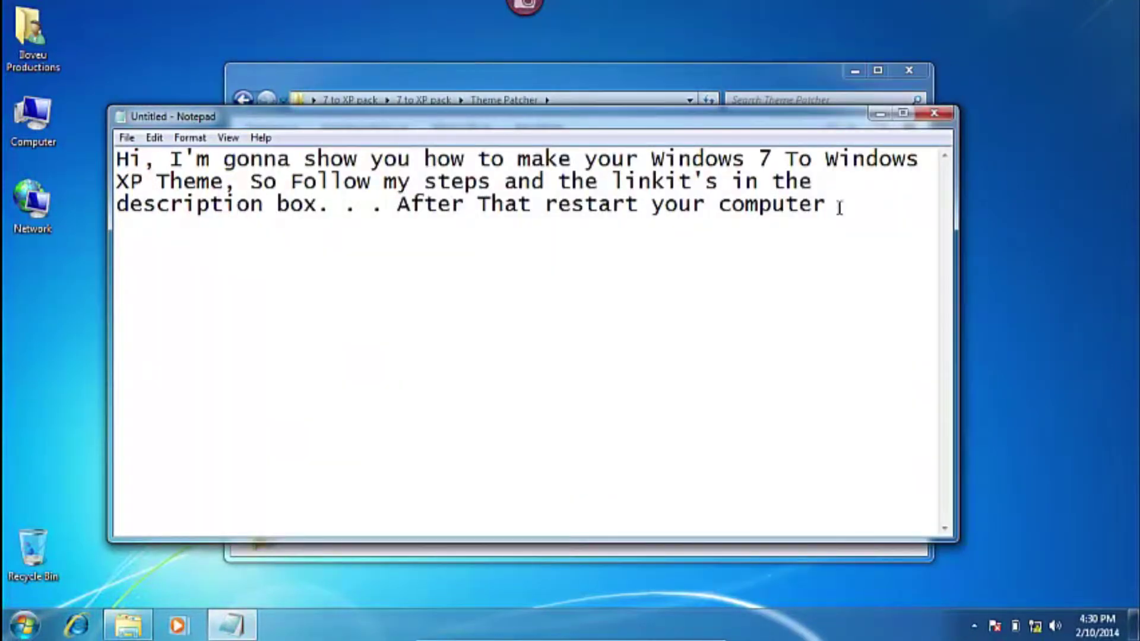
Minimize the note and the Theme Patcher folder window, and restart the computer
left_click(882, 119)
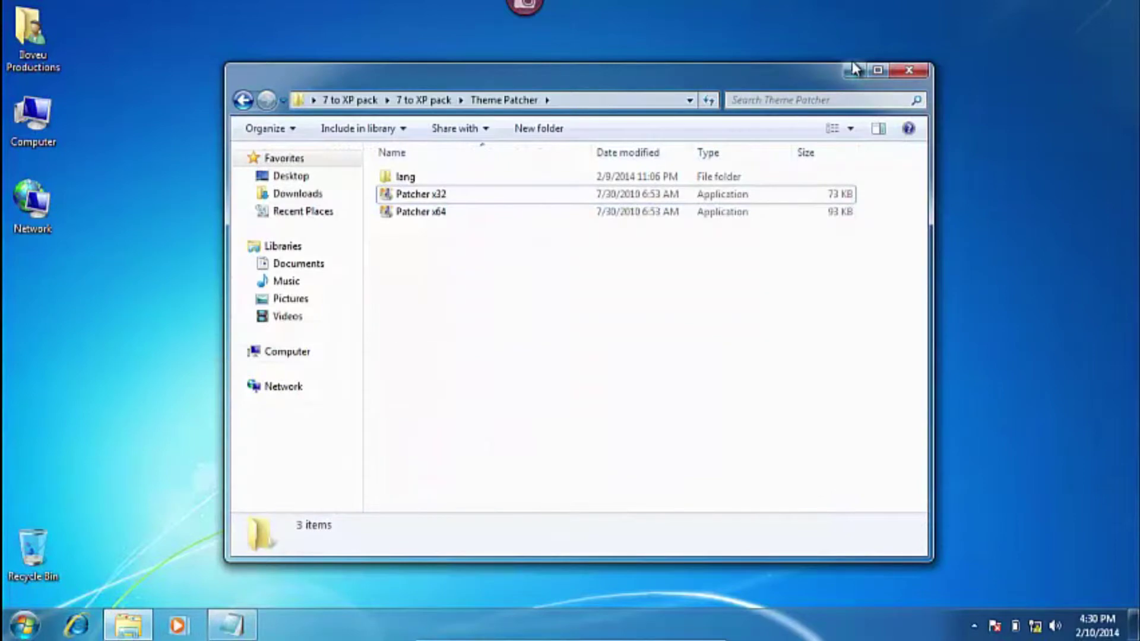
left_click(854, 70)
key("super")
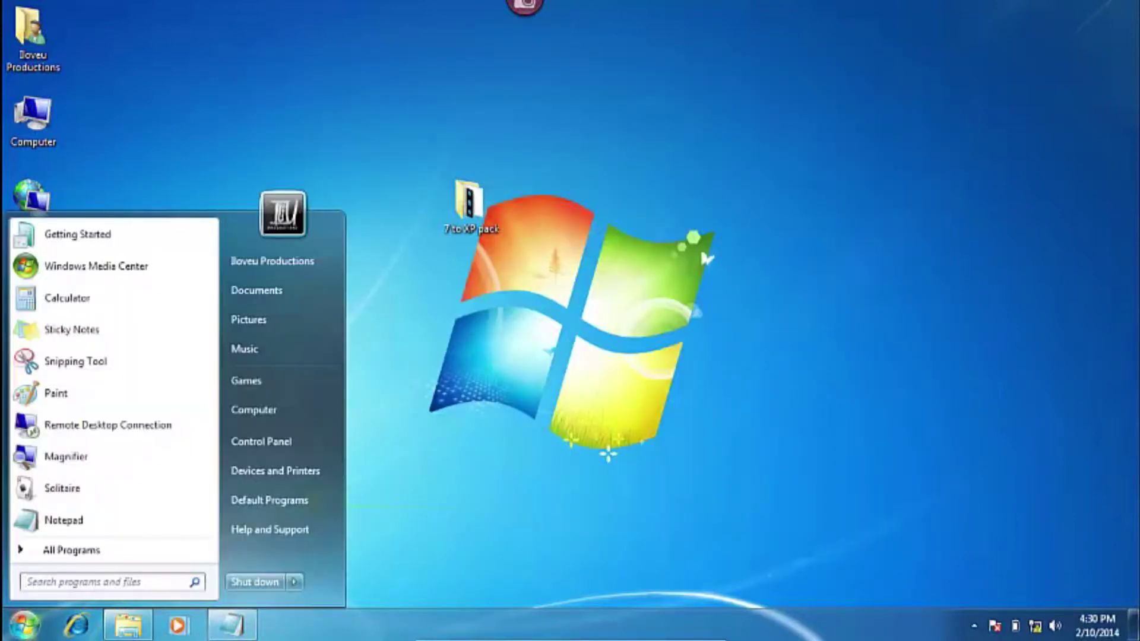
left_click(297, 583)
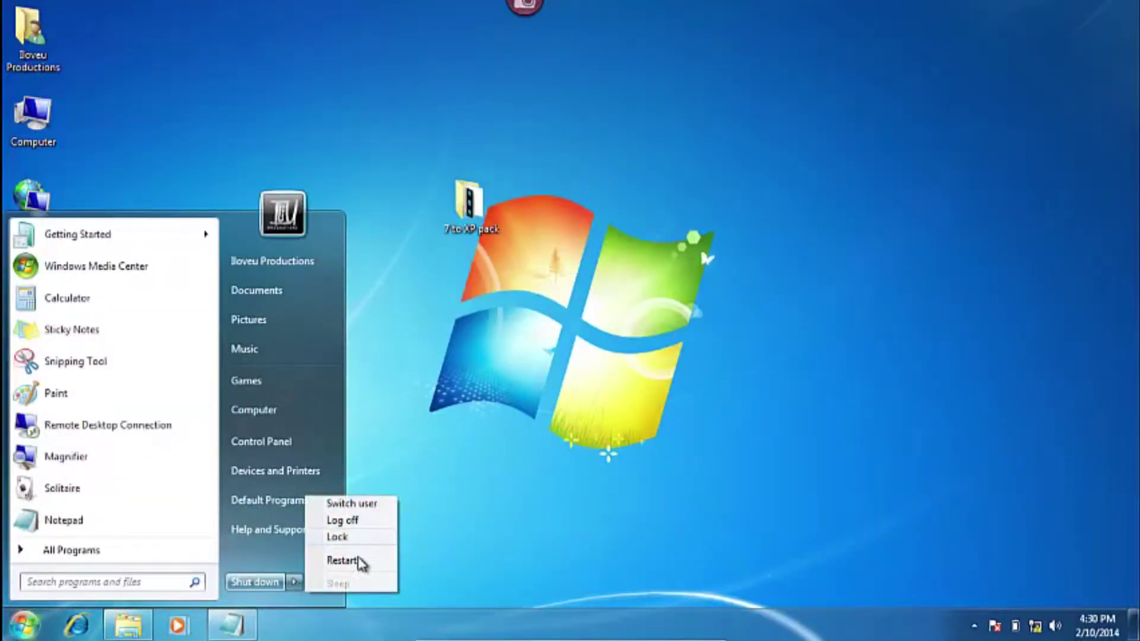
left_click(351, 562)
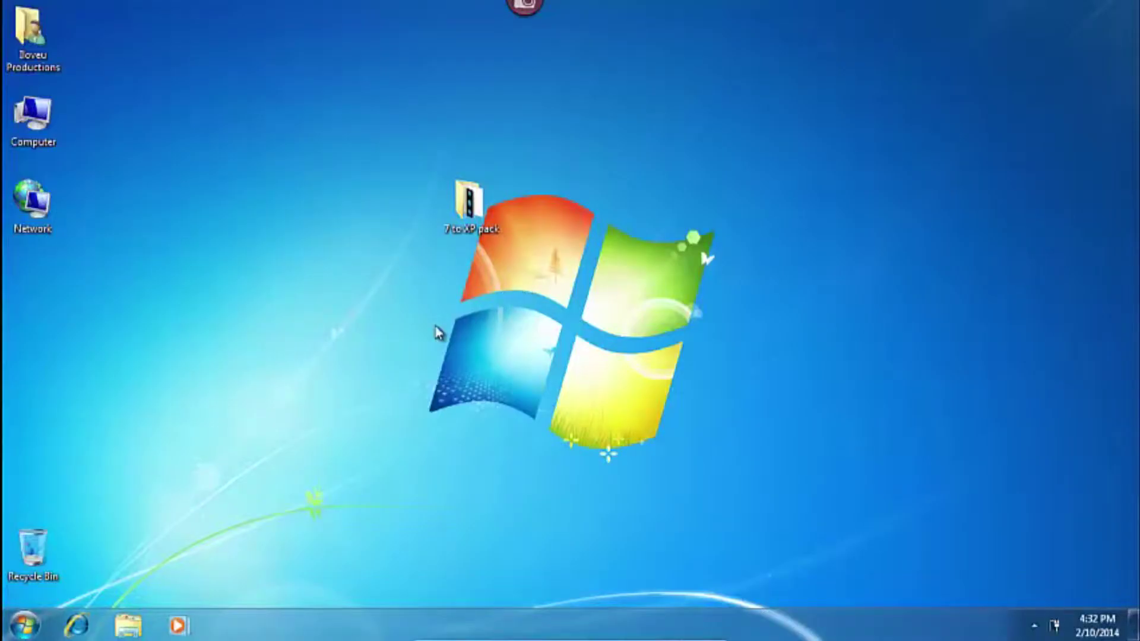
Start a new Notepad note reading "Ok after restart Just still follow my steps"
left_click_drag(435, 325, 536, 368)
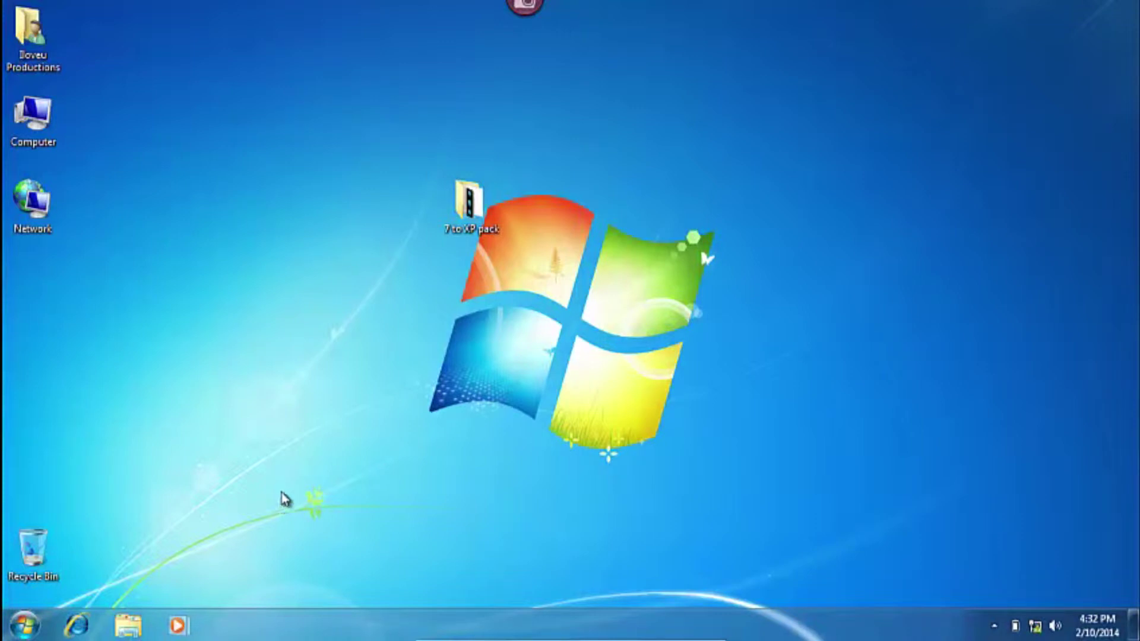
left_click(26, 631)
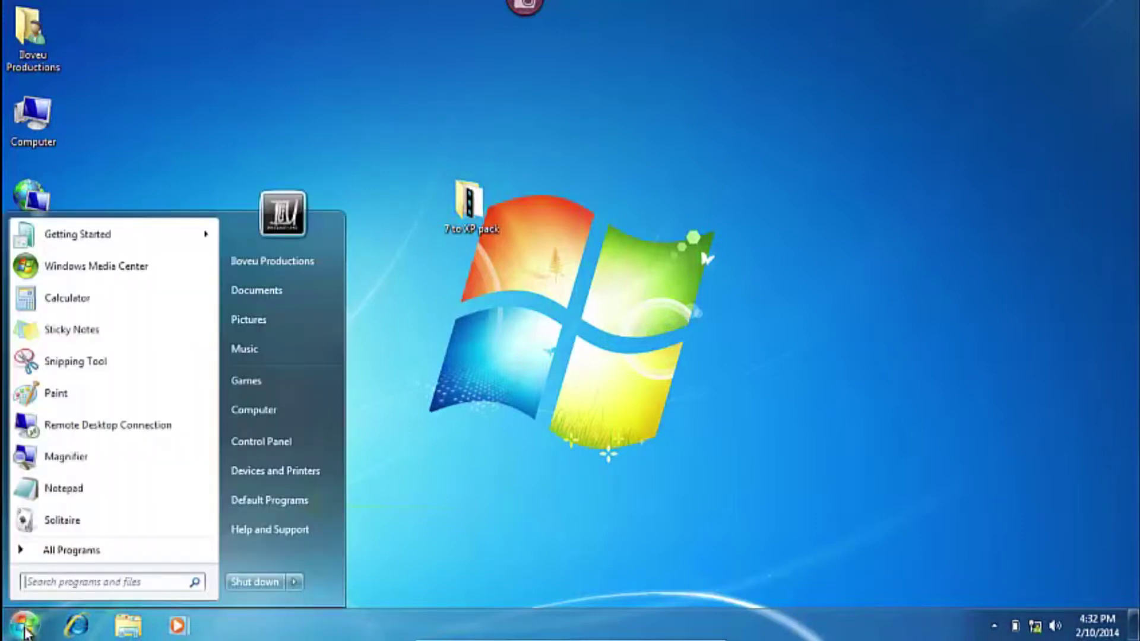
left_click(69, 489)
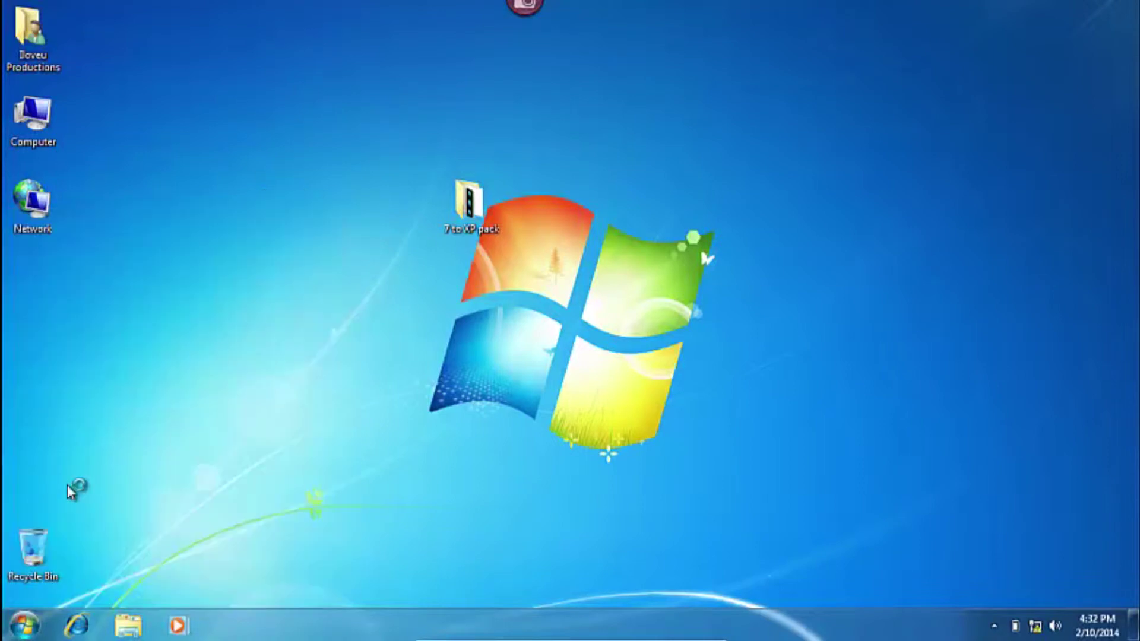
type("Ok after restargt")
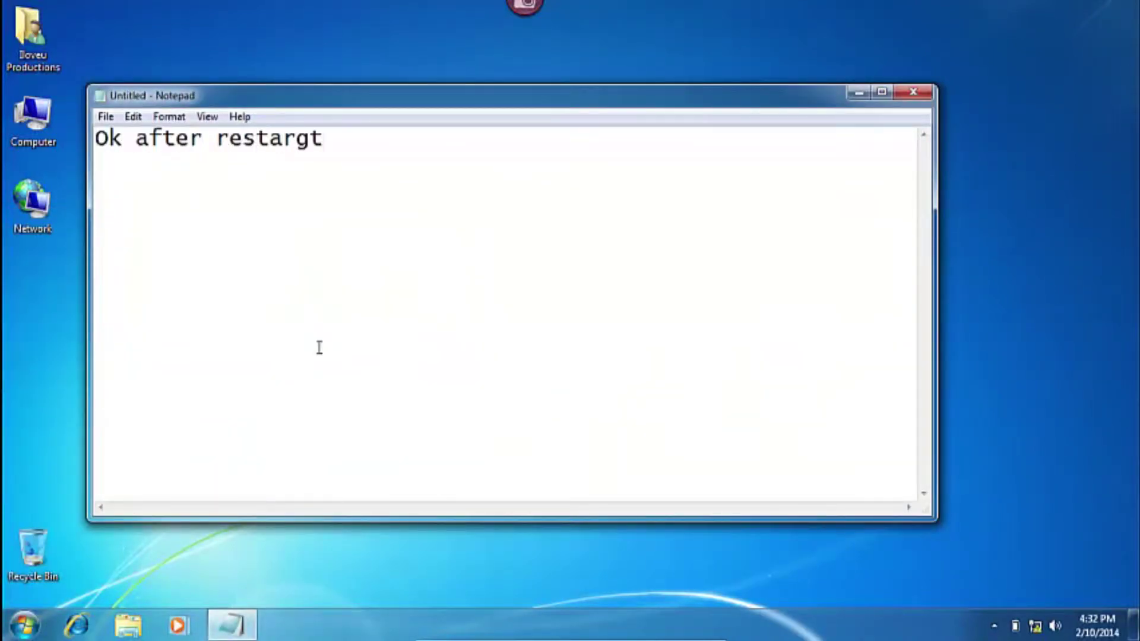
key("BackSpace")
key("BackSpace")
type("t Just")
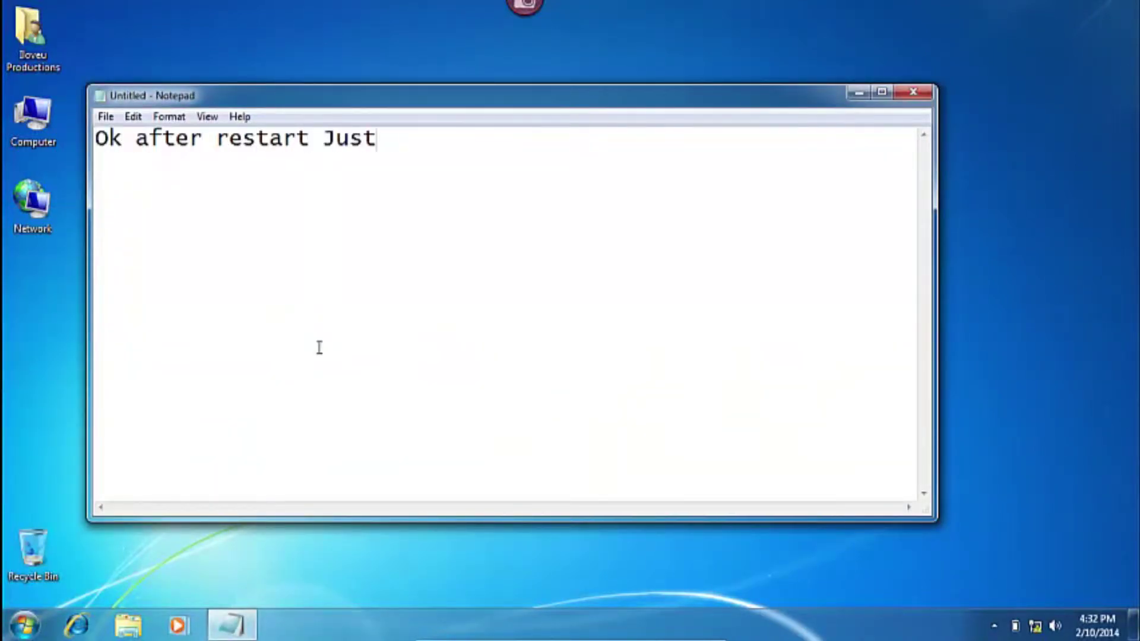
type(" still follw my steps")
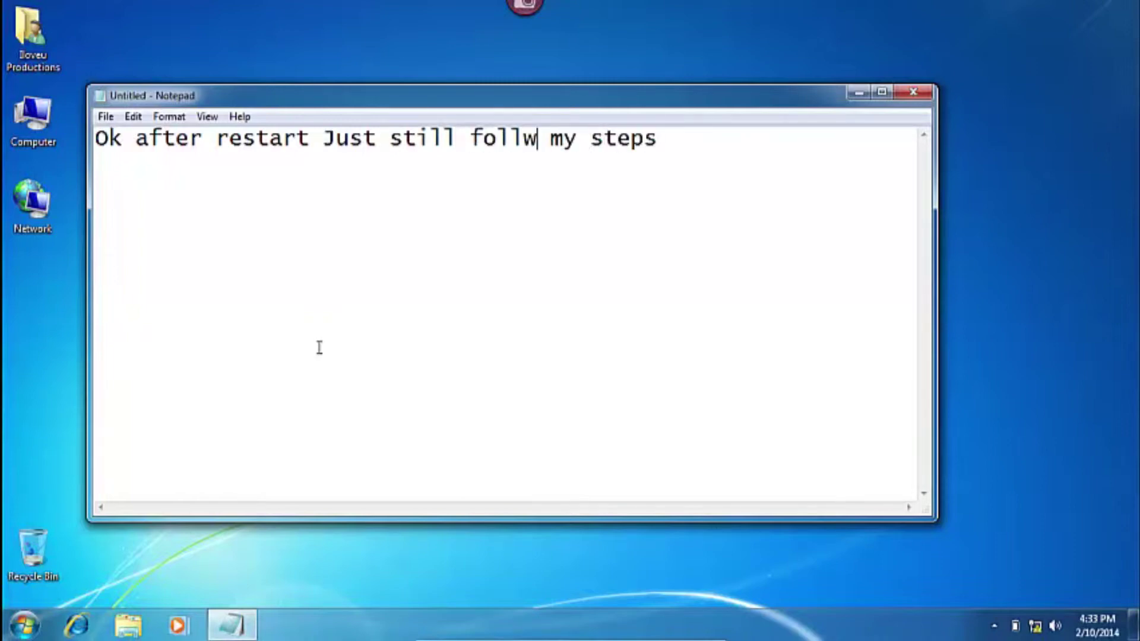
key("BackSpace")
type("ow")
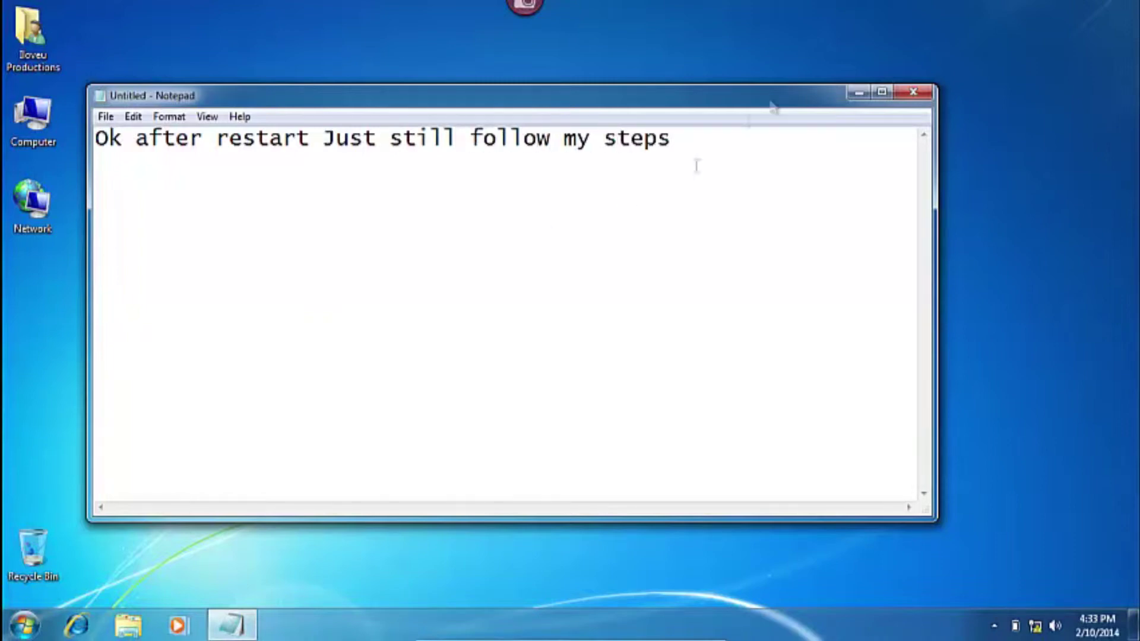
Minimize the note and open the Win Xp Theme for 7 folder inside the 7 to XP pack
left_click(859, 92)
double_click(475, 208)
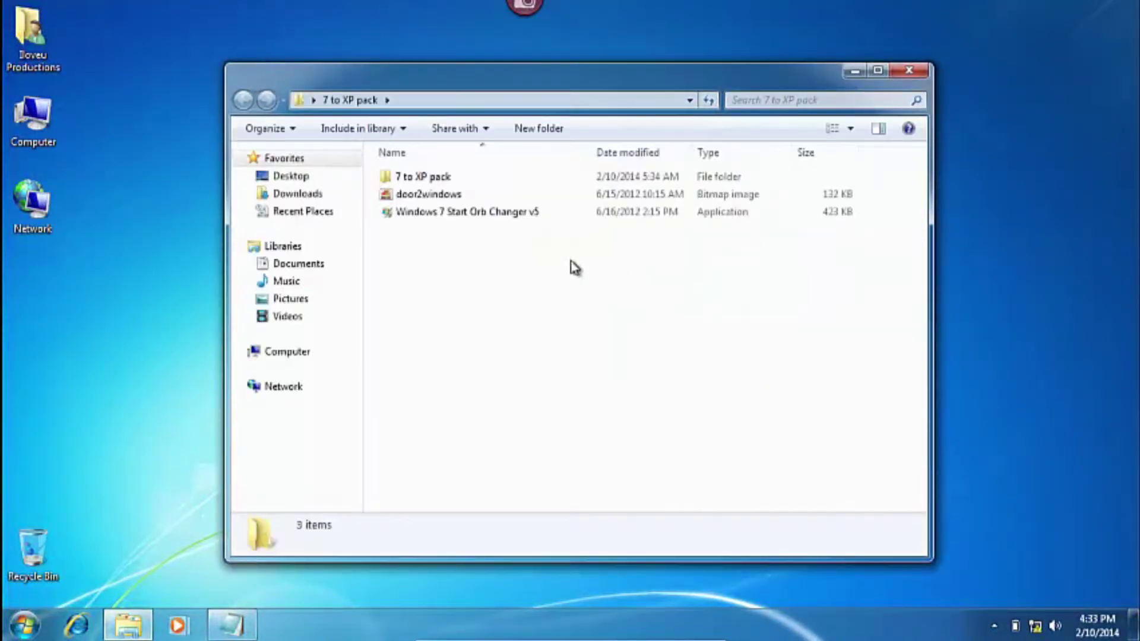
left_click(466, 184)
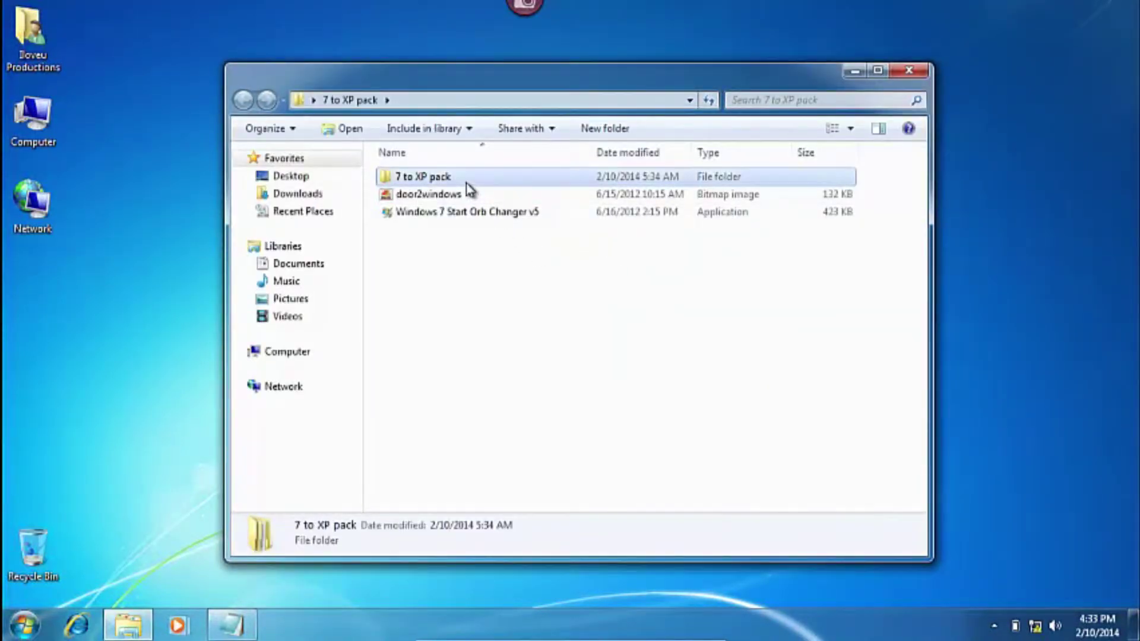
double_click(466, 185)
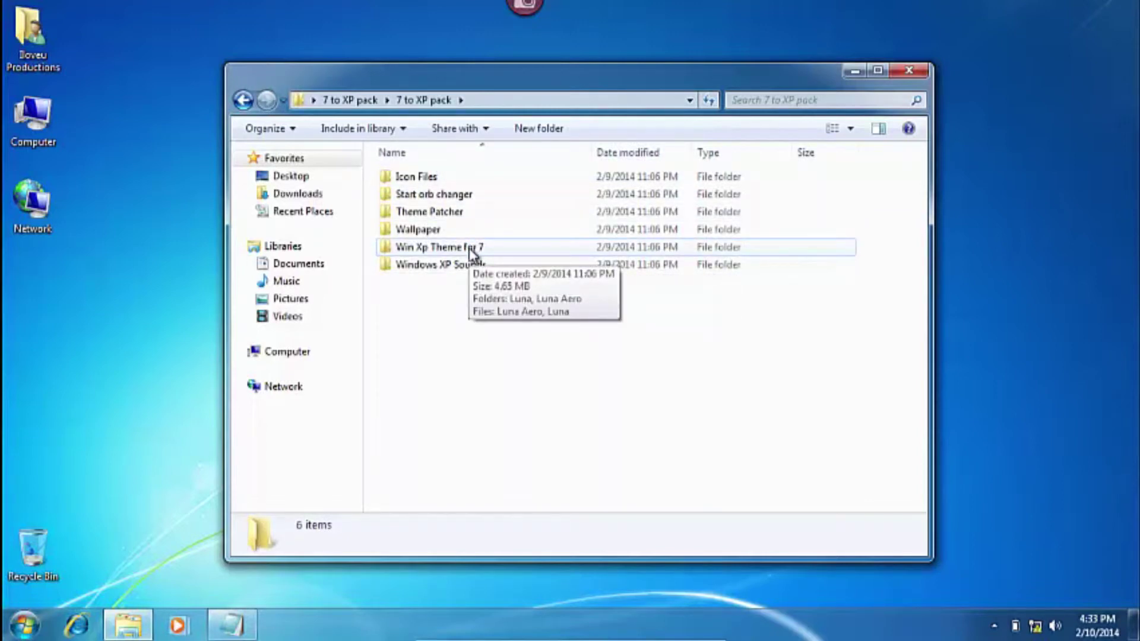
double_click(455, 252)
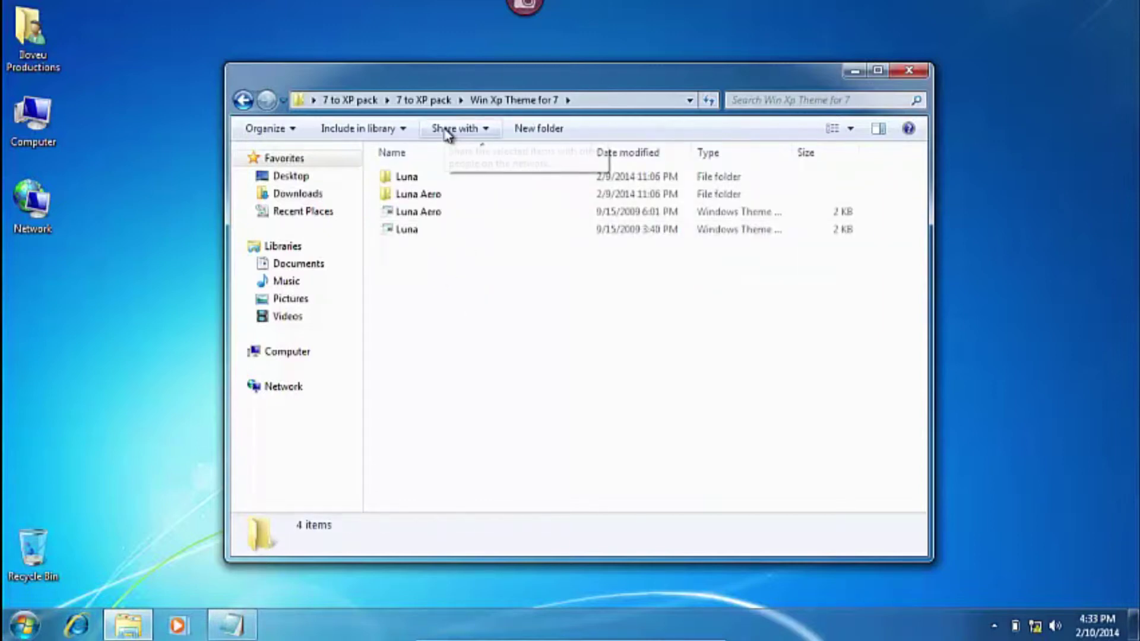
Copy both Luna and Luna Aero folders together with their two theme files
left_click_drag(424, 260, 423, 171)
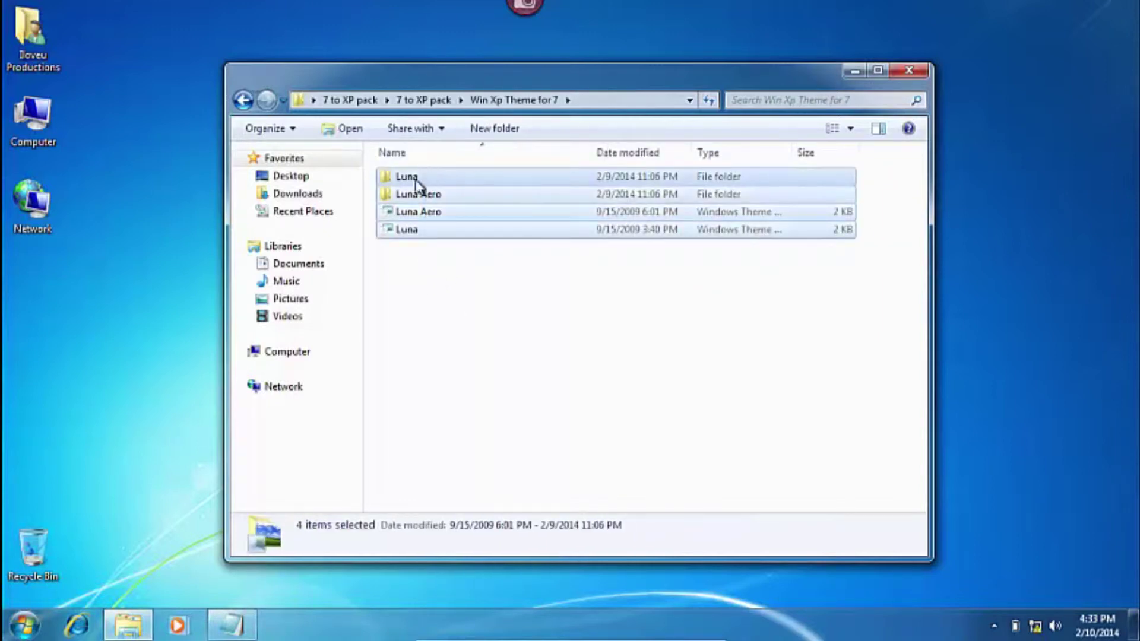
right_click(408, 196)
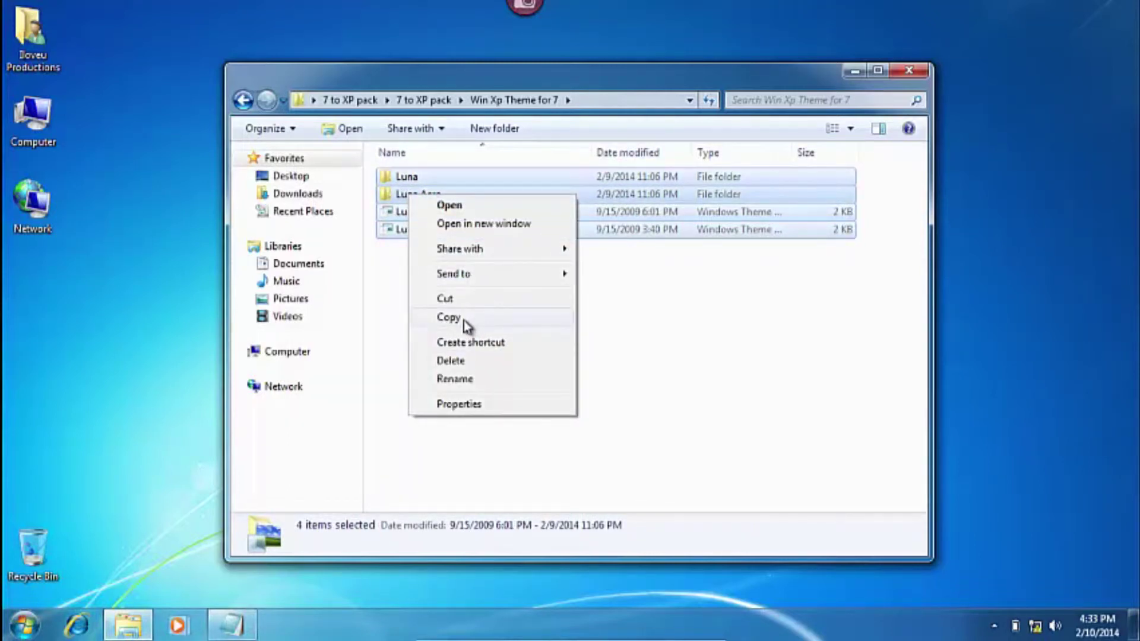
left_click(451, 318)
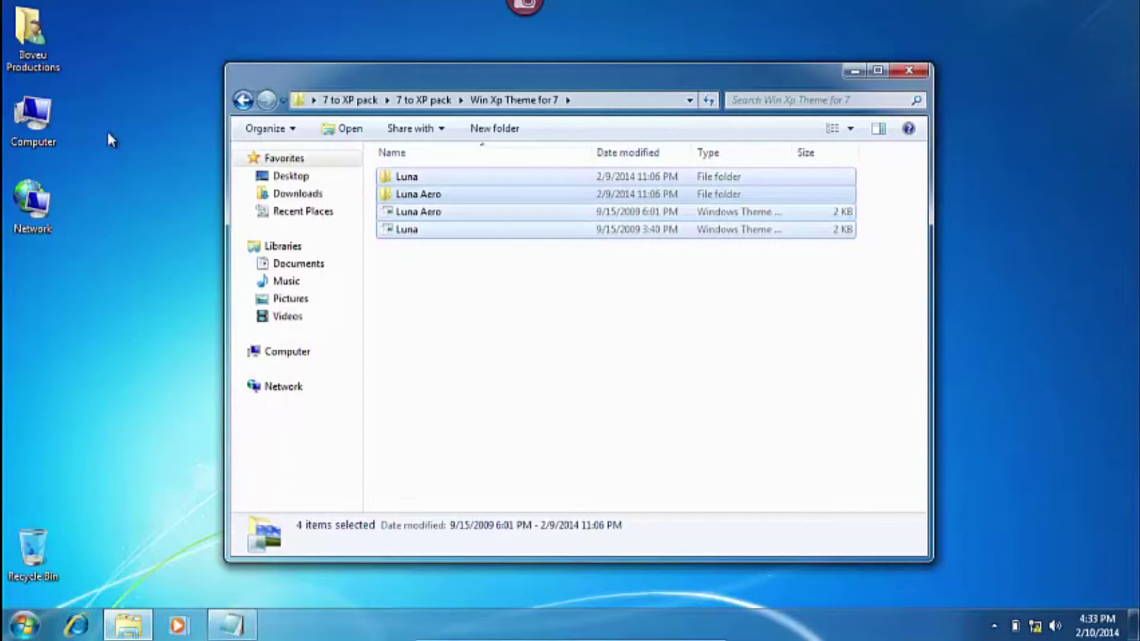
View the Windows\Resources\Themes folder on drive C, close it, and go back to the inner 7 to XP pack folder
double_click(16, 132)
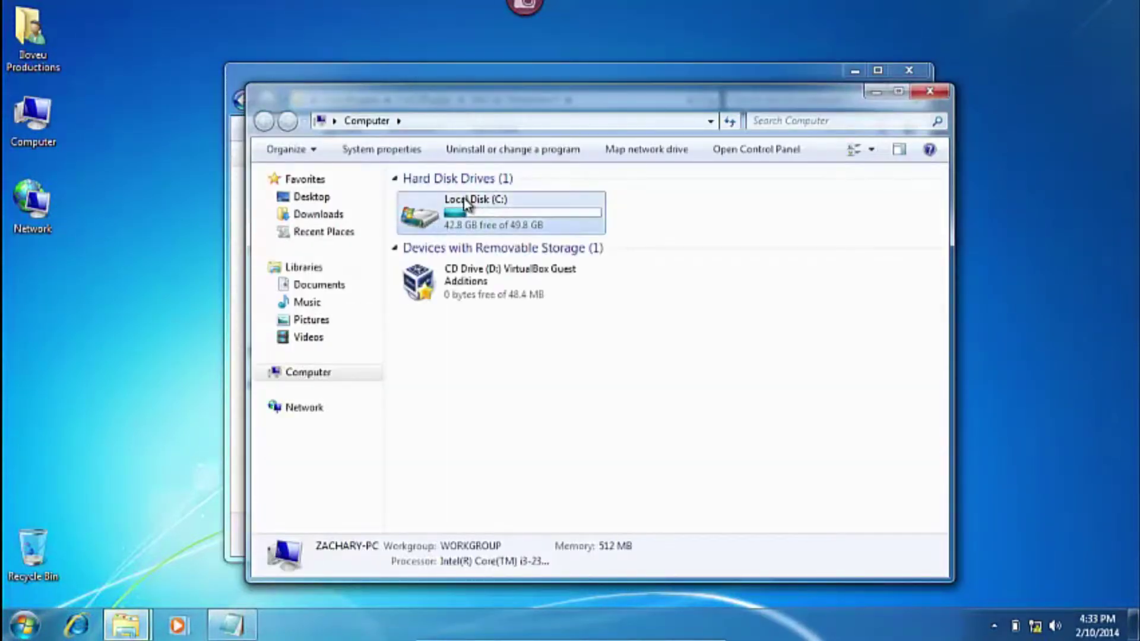
double_click(464, 201)
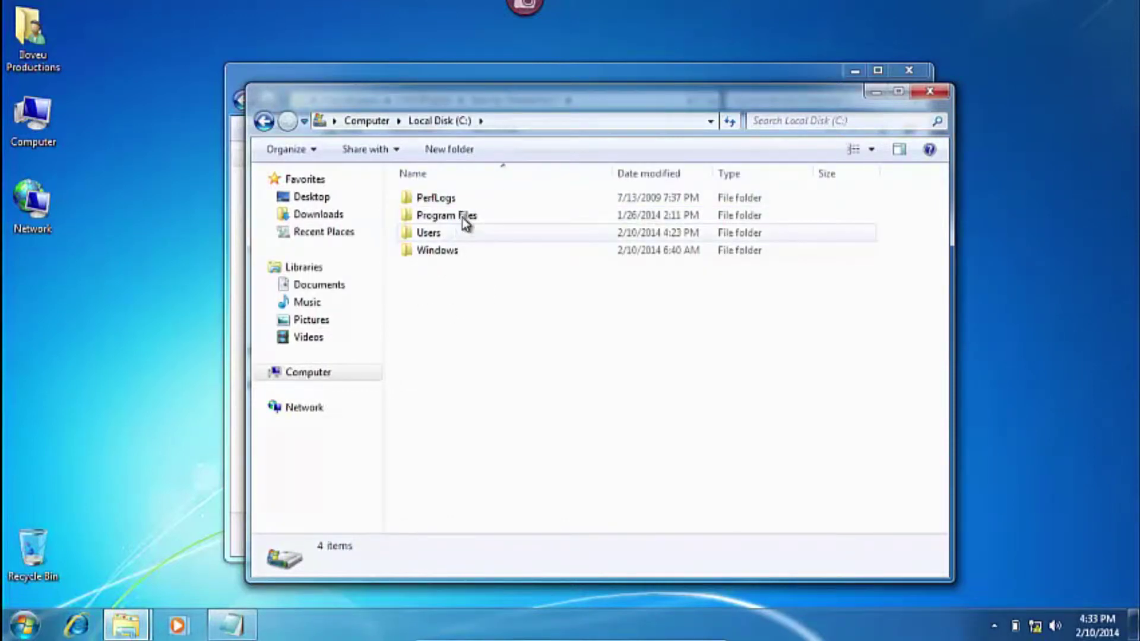
double_click(450, 251)
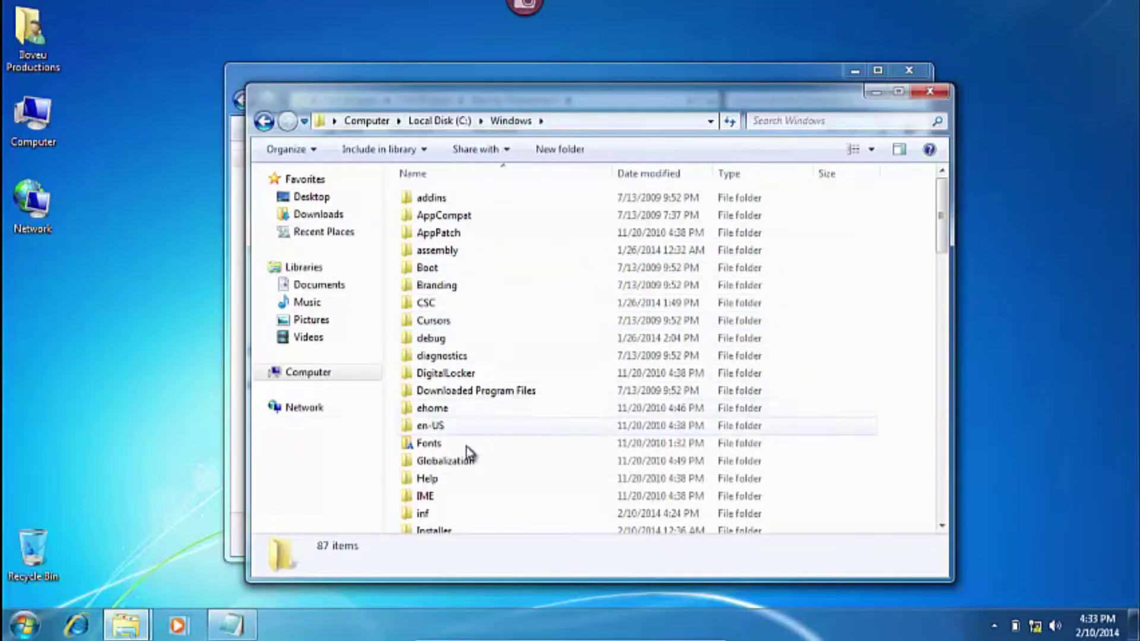
left_click_drag(943, 225, 941, 310)
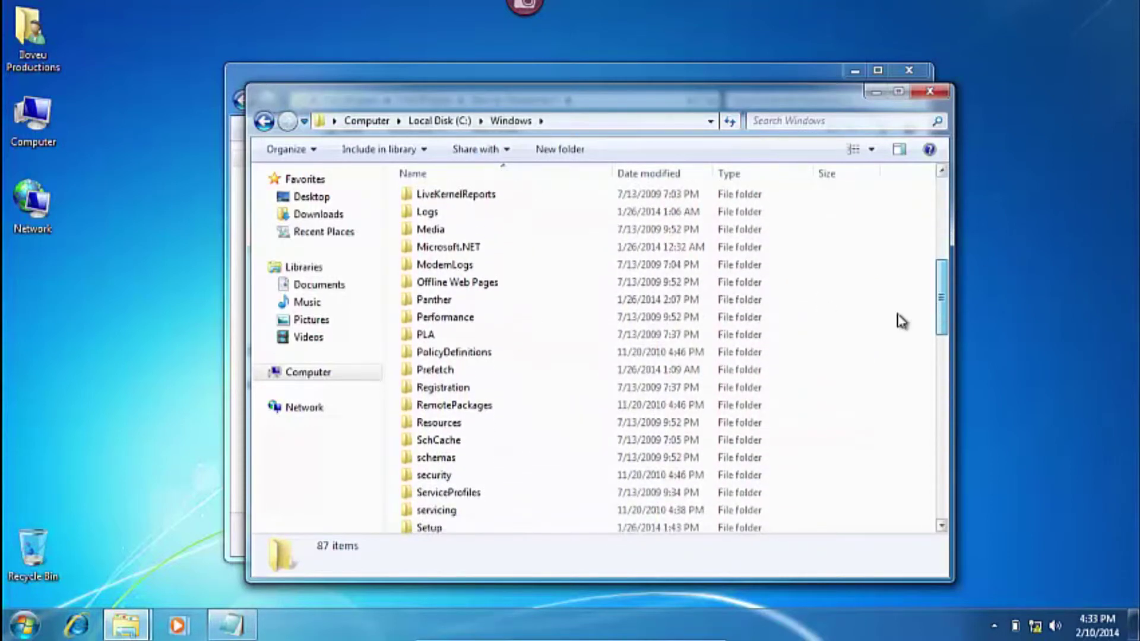
double_click(433, 424)
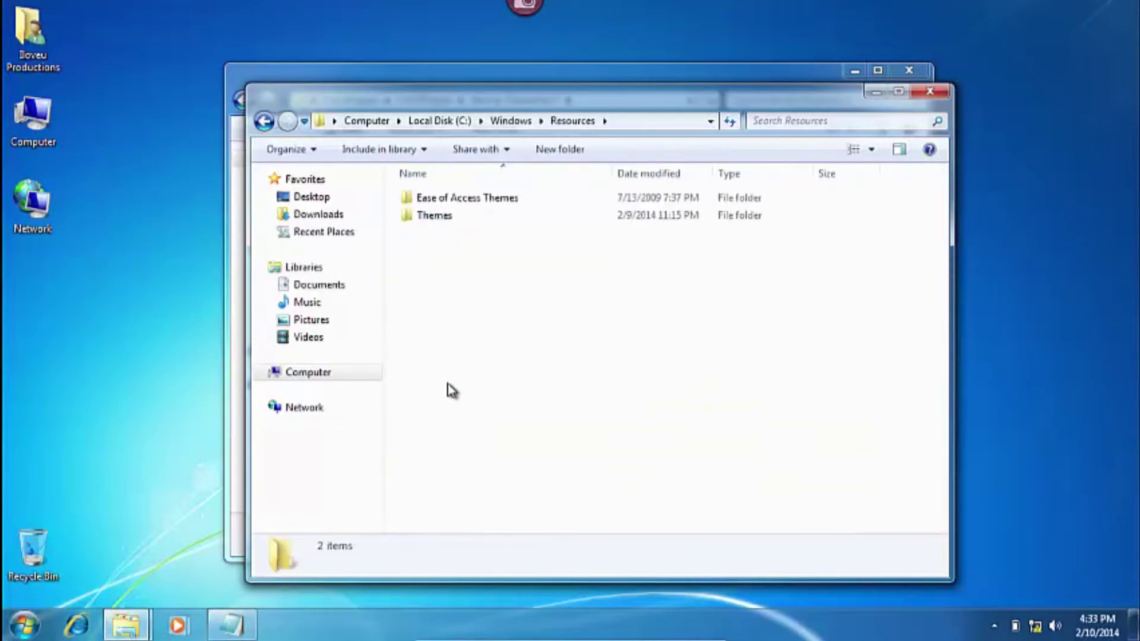
double_click(445, 216)
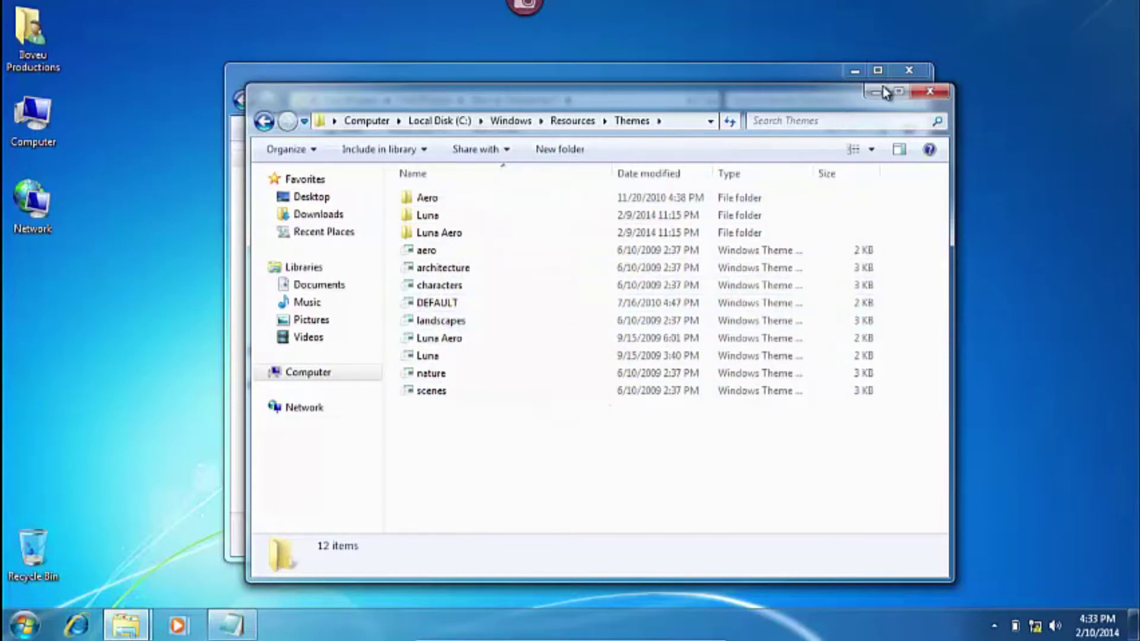
left_click(930, 90)
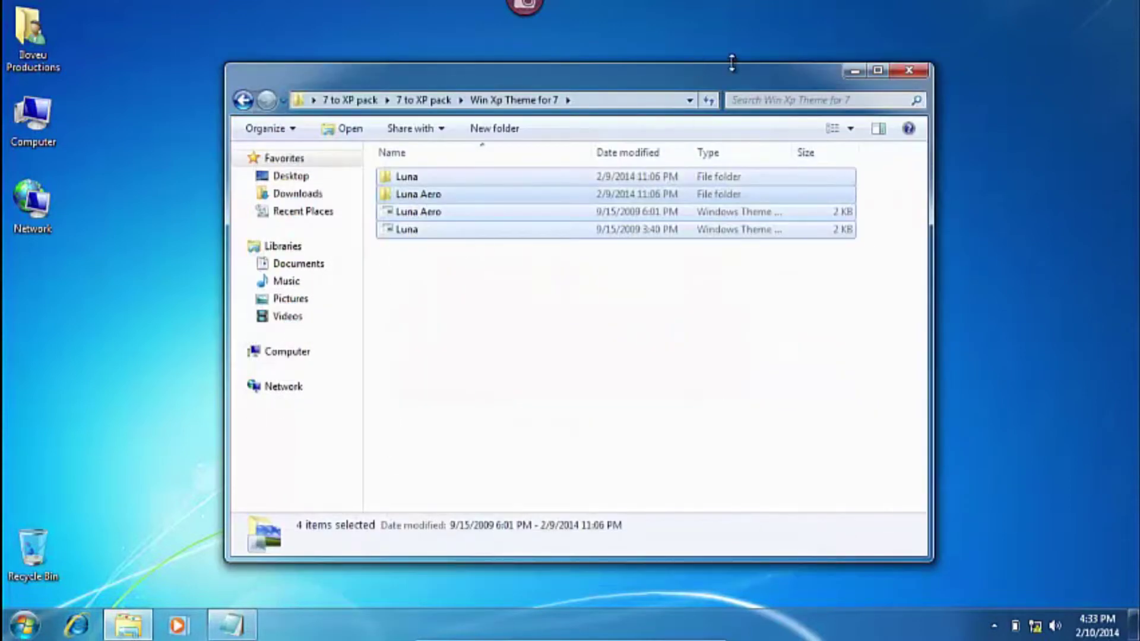
left_click(243, 101)
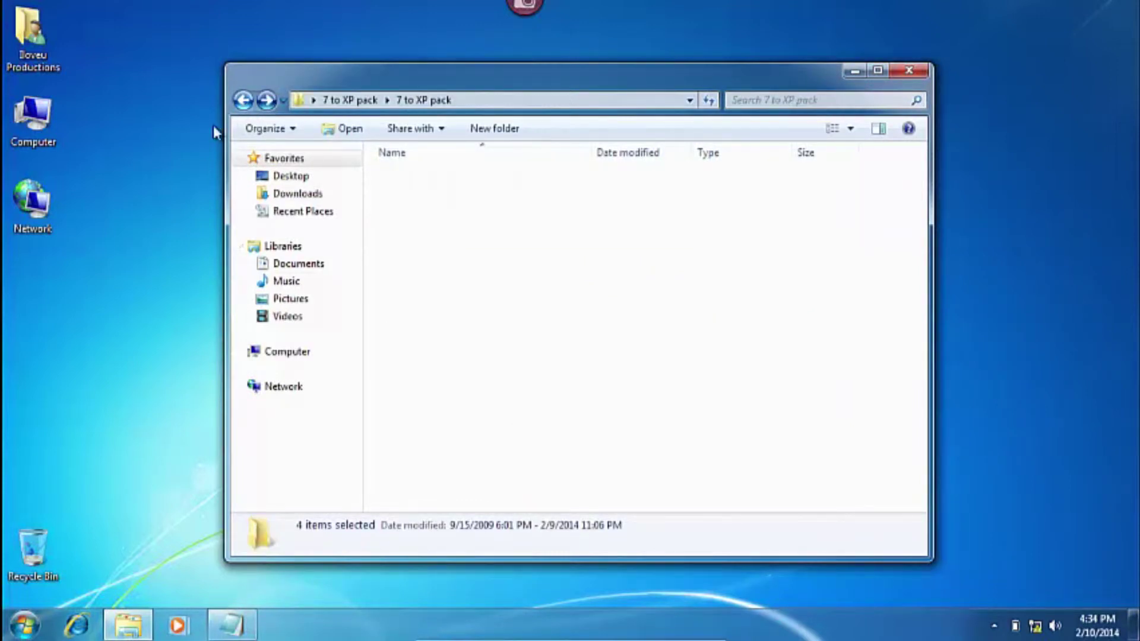
Apply the installed Luna theme in the desktop's Personalization settings, maximize that window, and open the mouse pointer settings
right_click(166, 178)
left_click(196, 357)
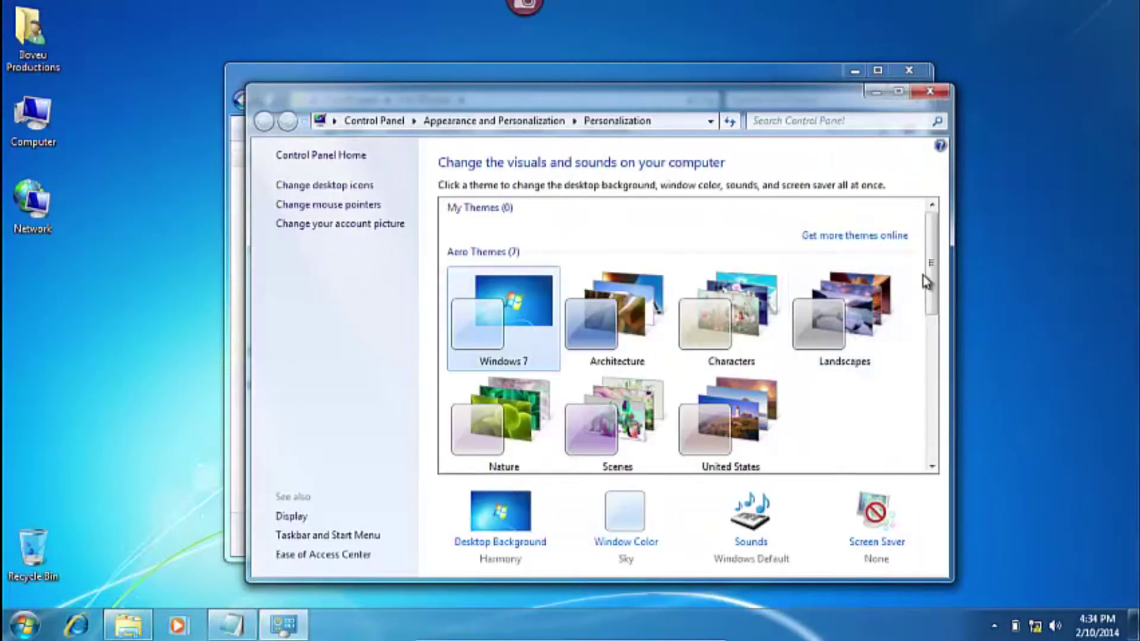
left_click_drag(924, 280, 911, 376)
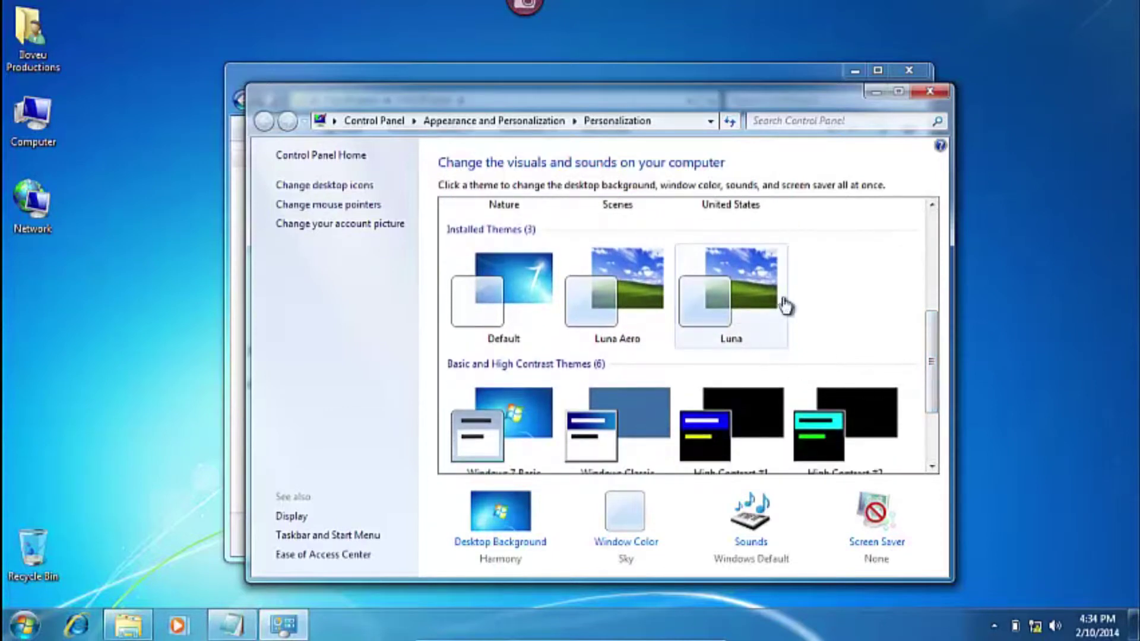
left_click(742, 315)
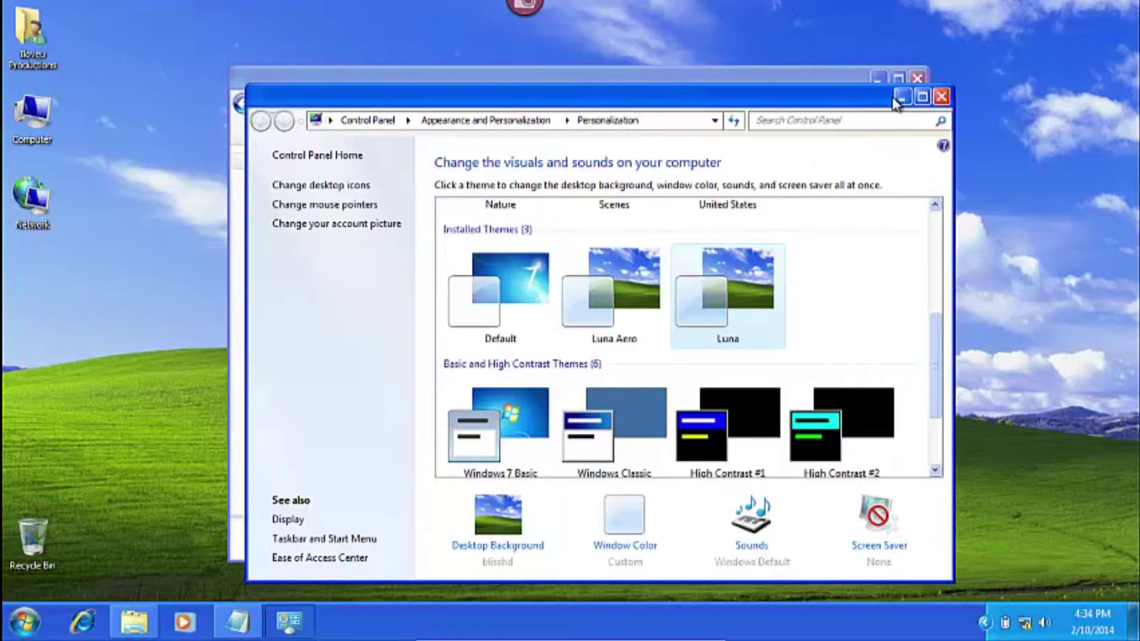
left_click(922, 96)
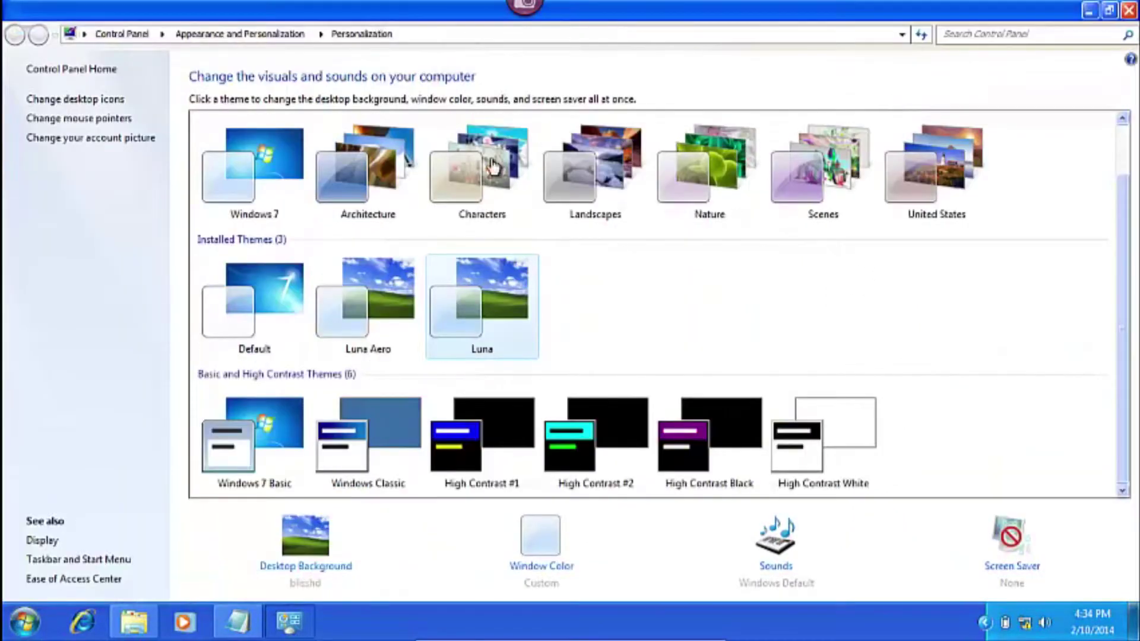
left_click(112, 119)
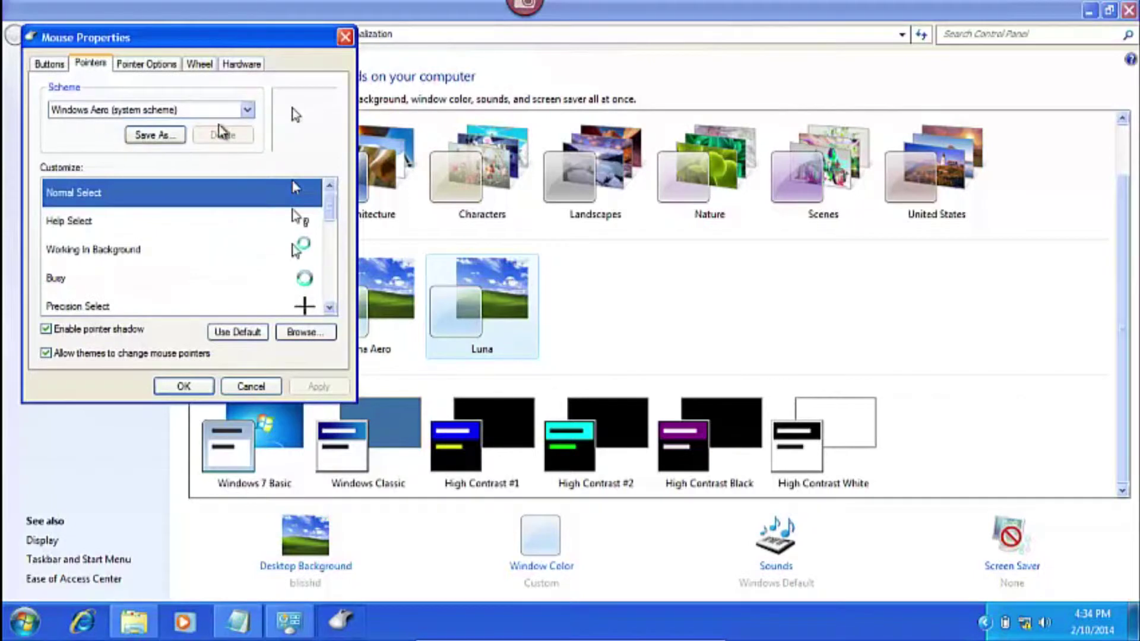
Set the mouse pointer scheme to Windows Standard (large) and apply it
left_click(248, 113)
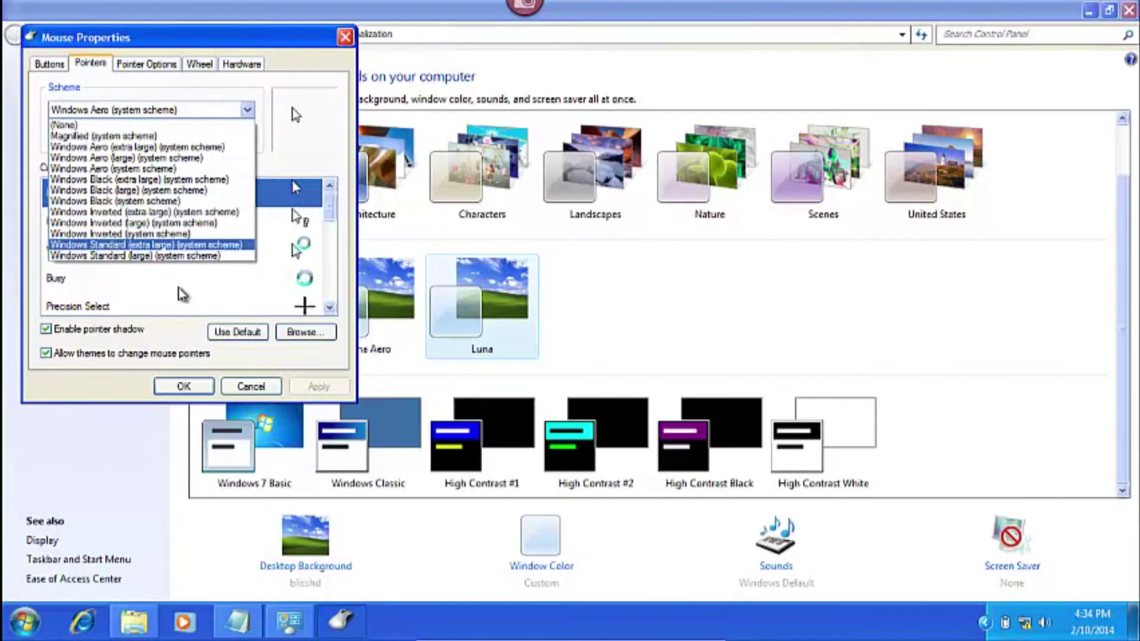
left_click(178, 256)
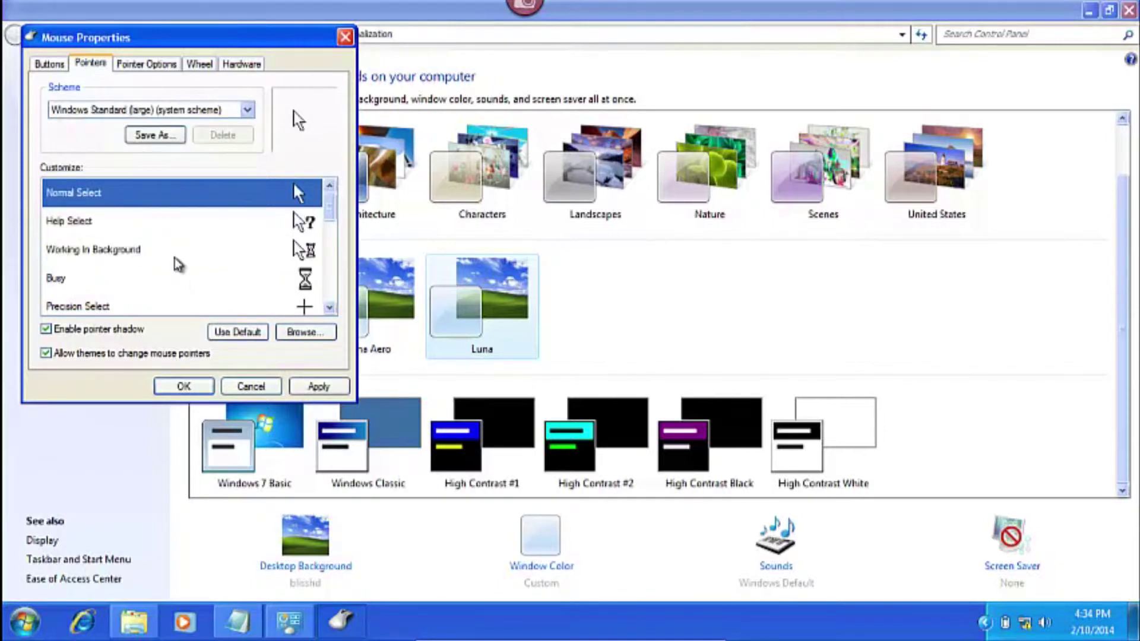
left_click(249, 112)
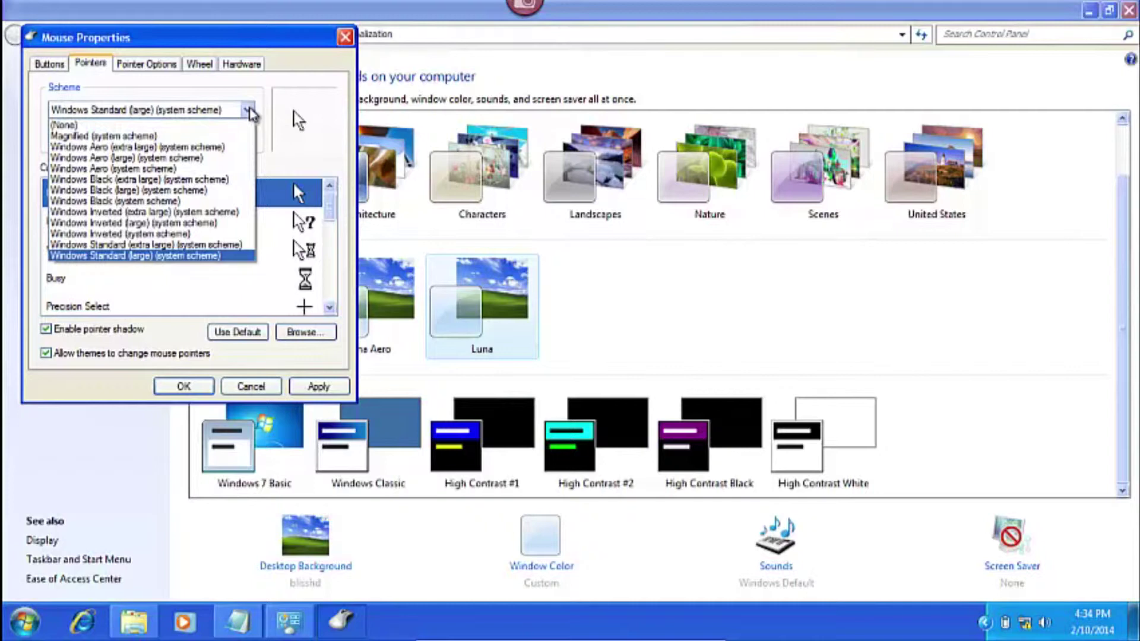
left_click(251, 113)
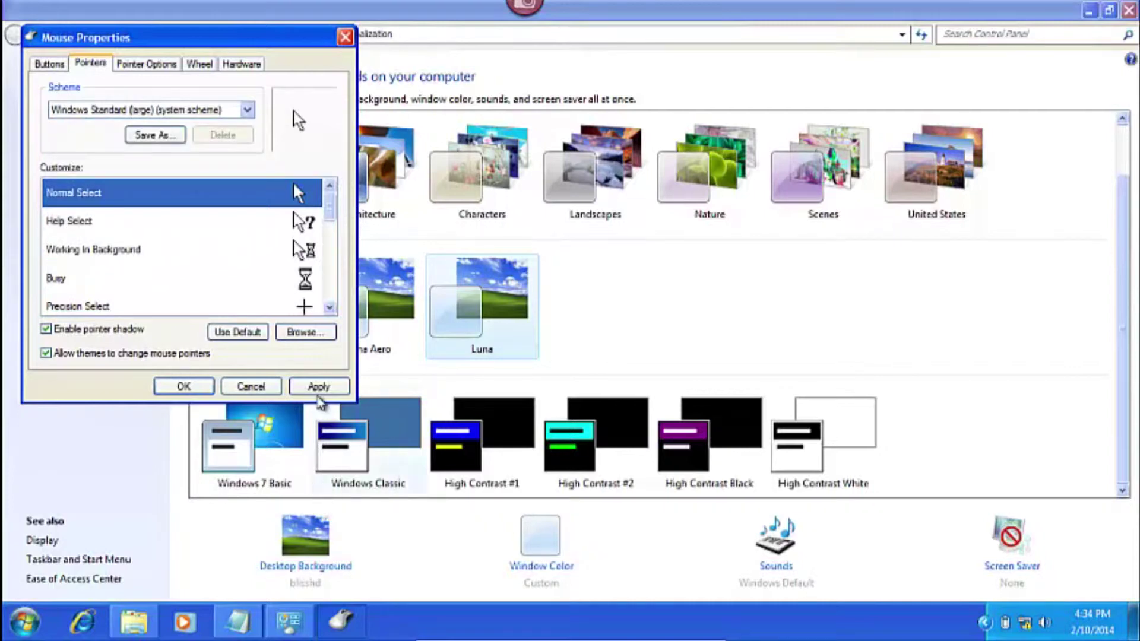
left_click(318, 387)
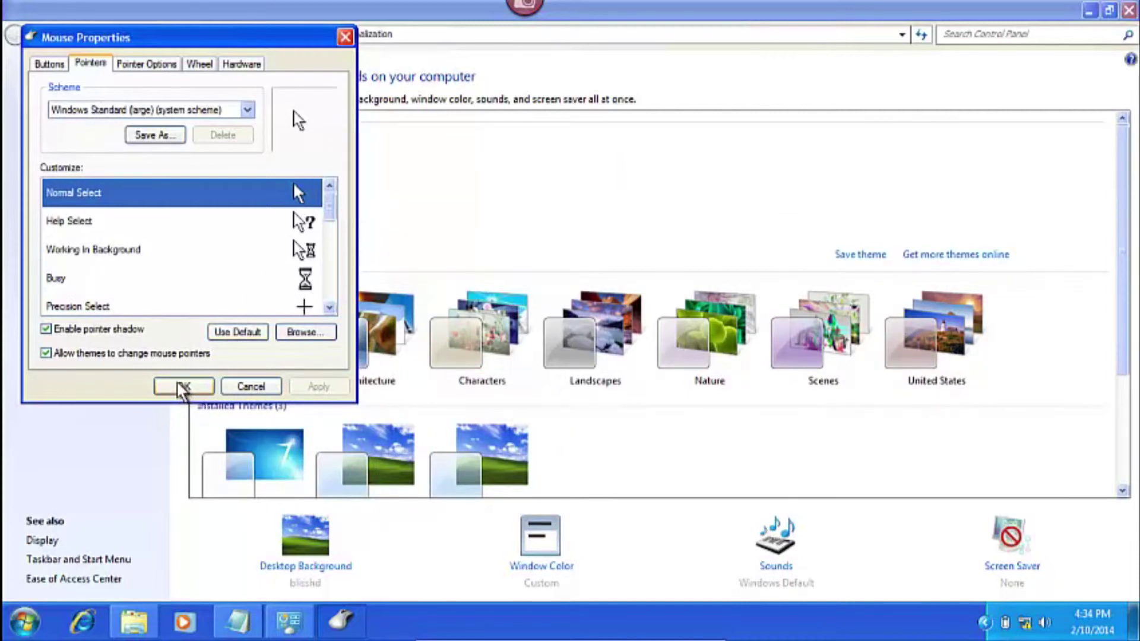
Change the mouse pointer scheme to Windows Inverted (system scheme), apply it, and close Mouse Properties
left_click(247, 111)
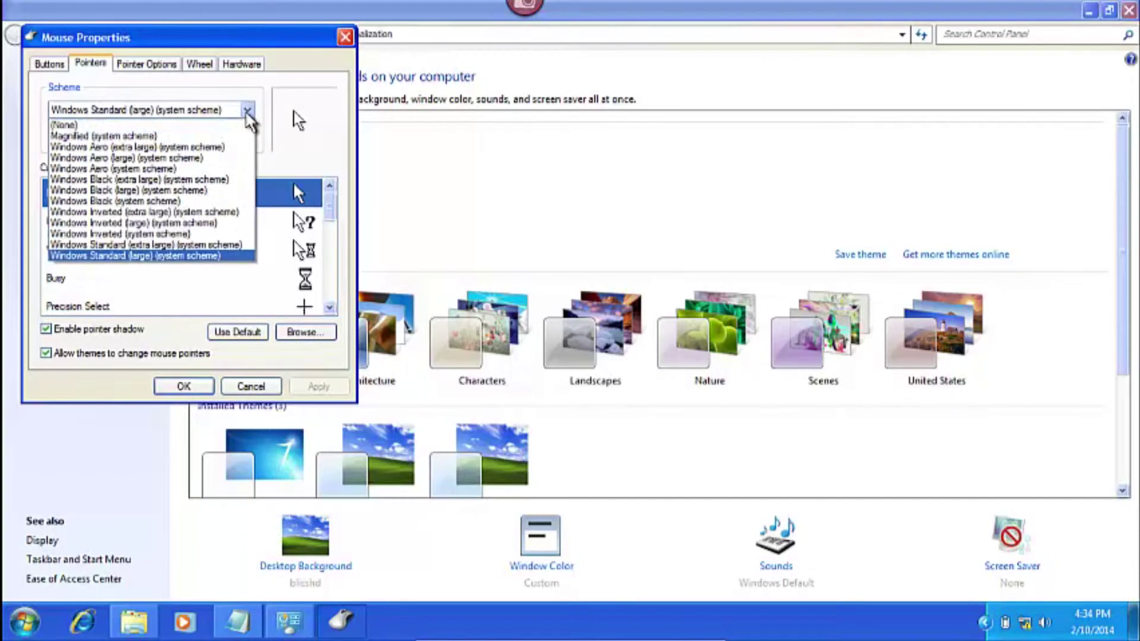
left_click(183, 233)
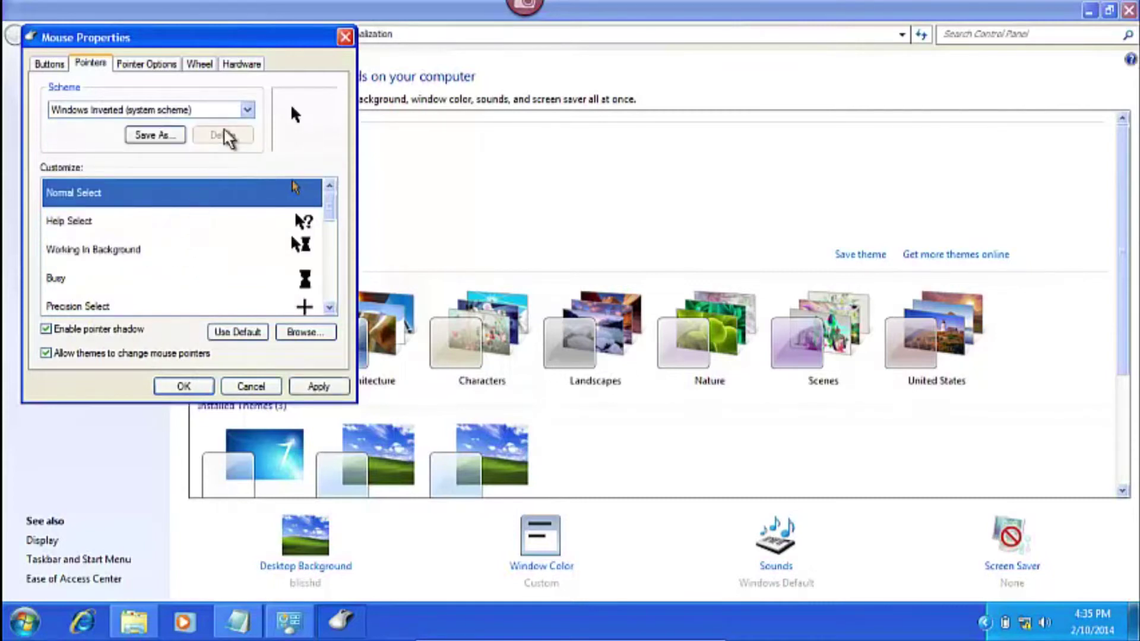
left_click(247, 111)
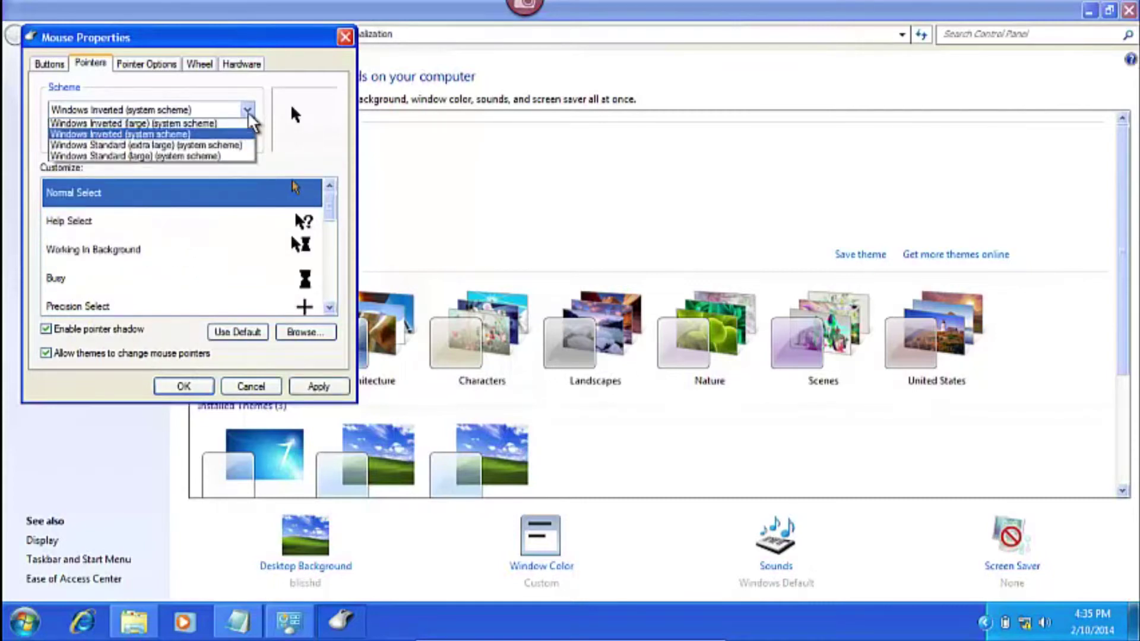
left_click(347, 39)
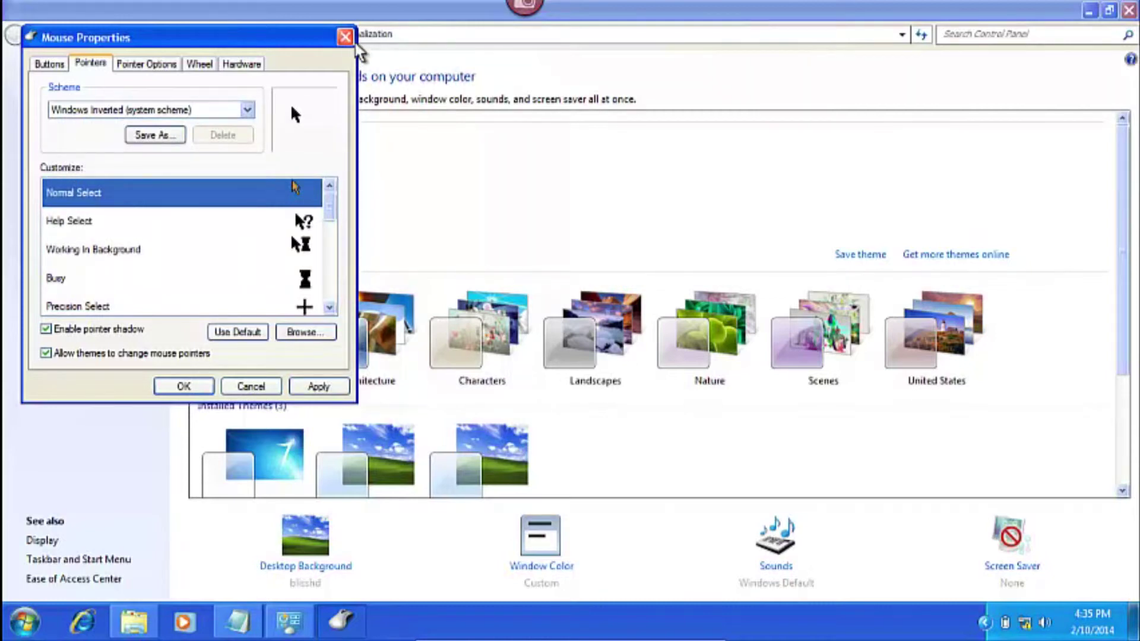
left_click(295, 391)
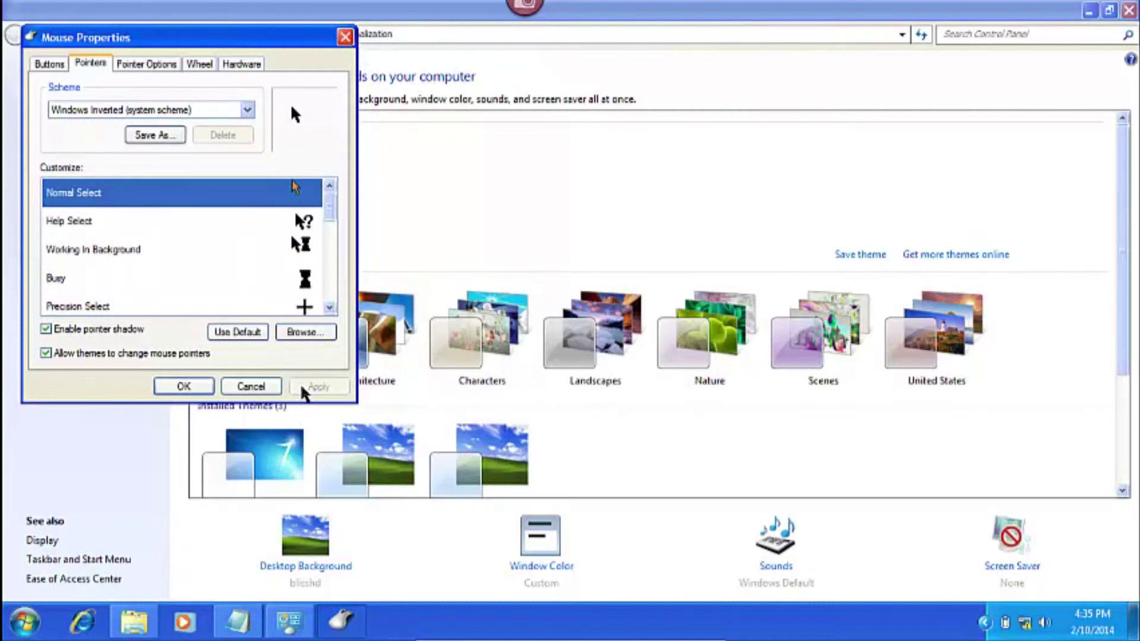
left_click(202, 393)
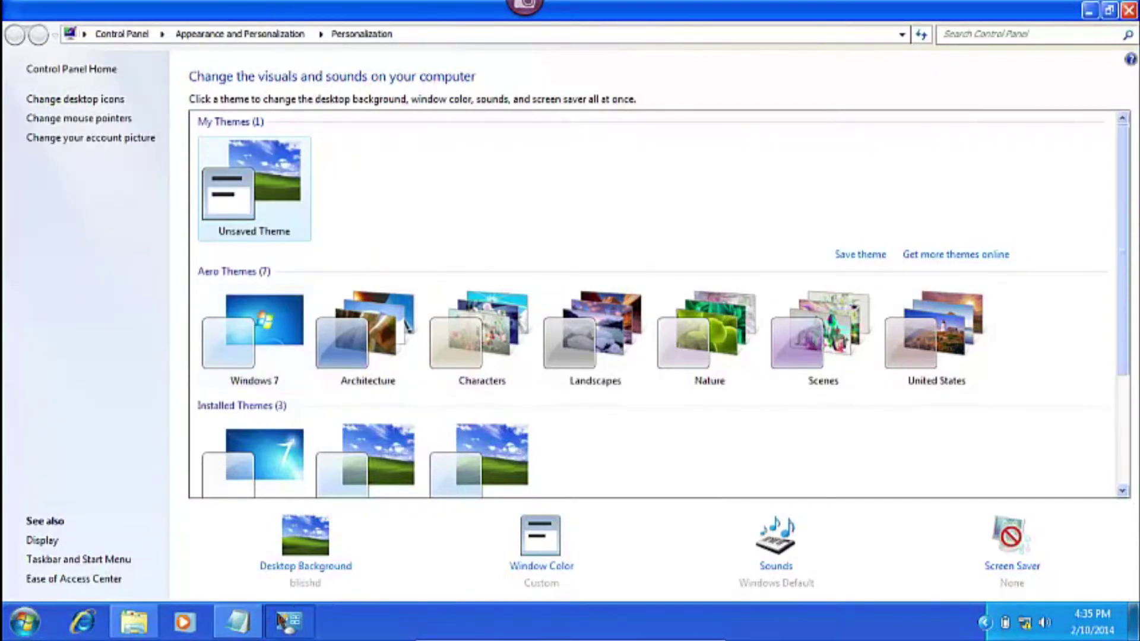
Add the line "Ok windows xp is there and still follow my steps" to the untitled Notepad note and minimize it
left_click(237, 621)
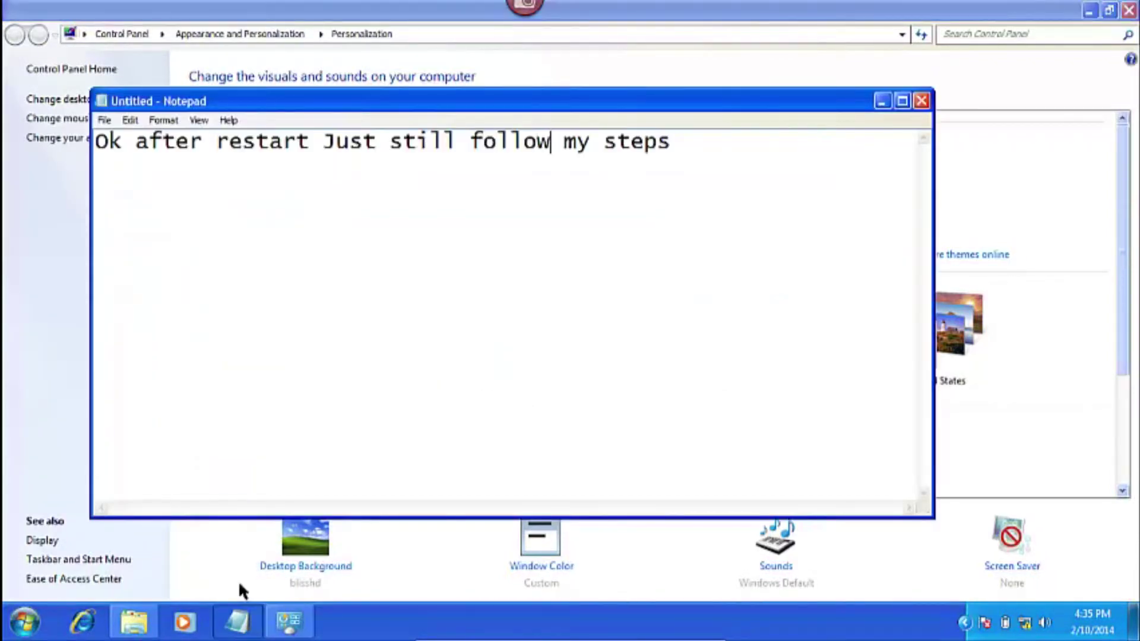
type("Ok windowsw")
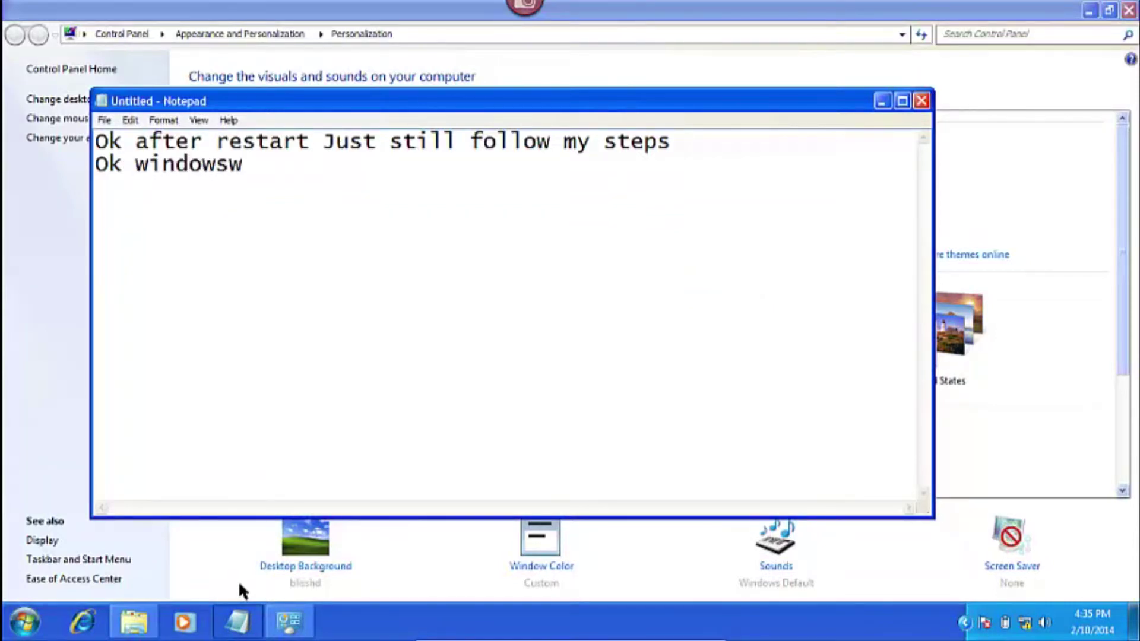
key("BackSpace")
type(" xp i")
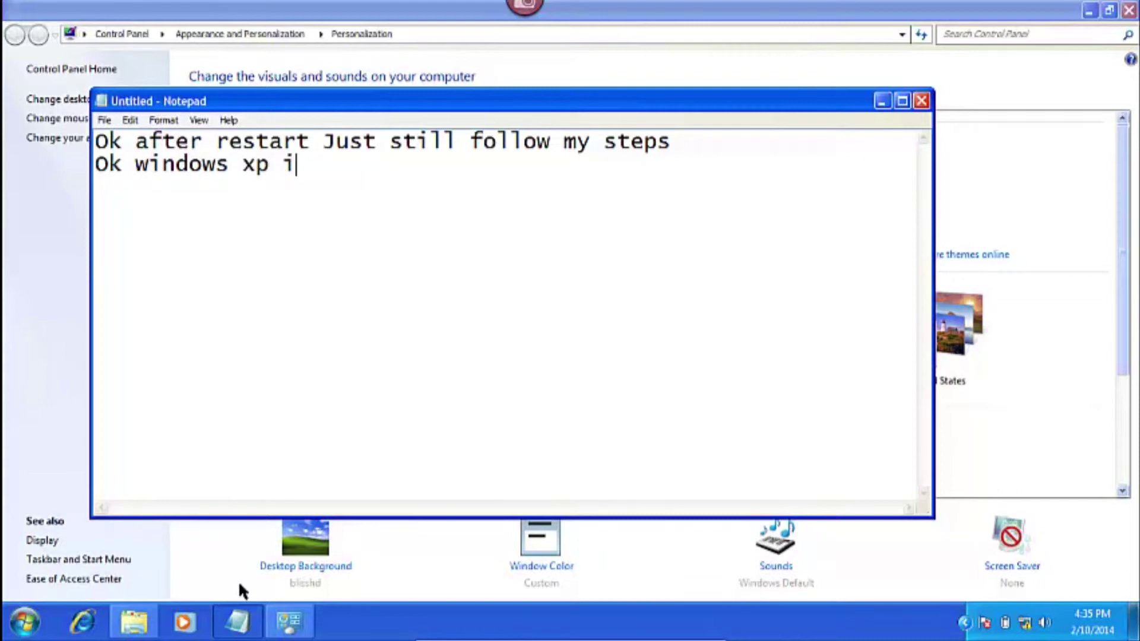
type("sb")
type("ther")
type("e ")
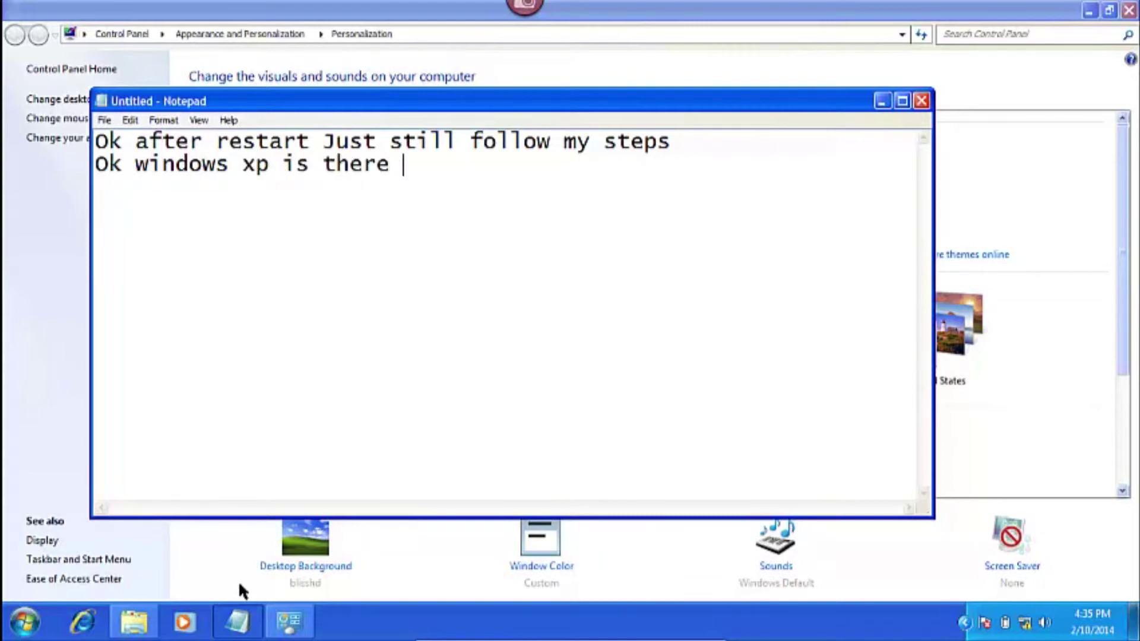
type("and st")
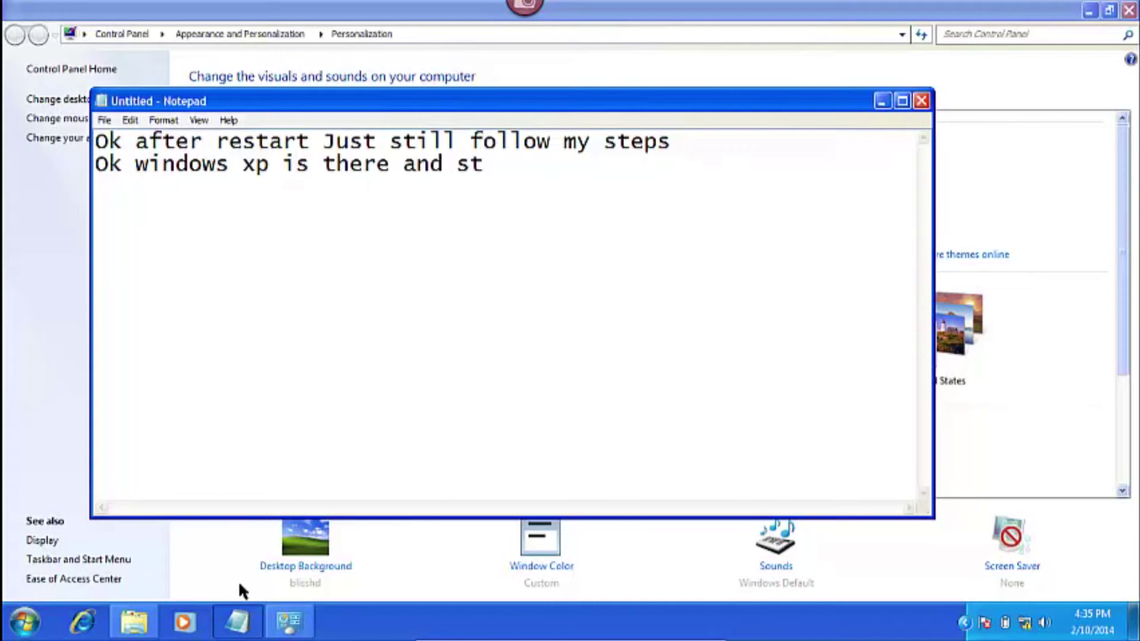
type("ill follow")
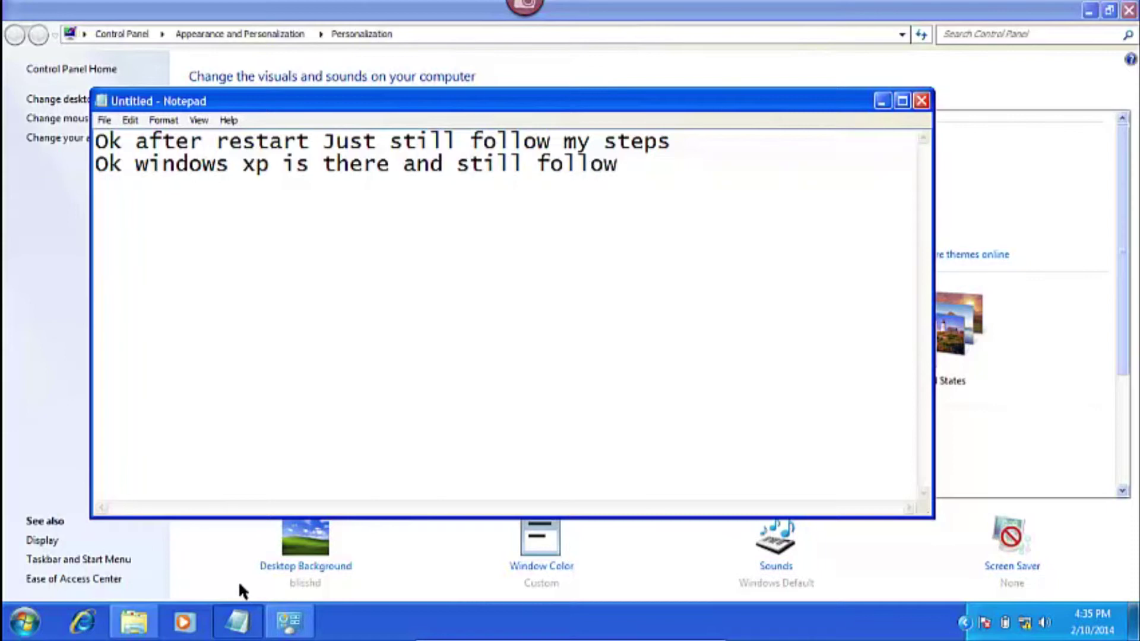
type(" my steps")
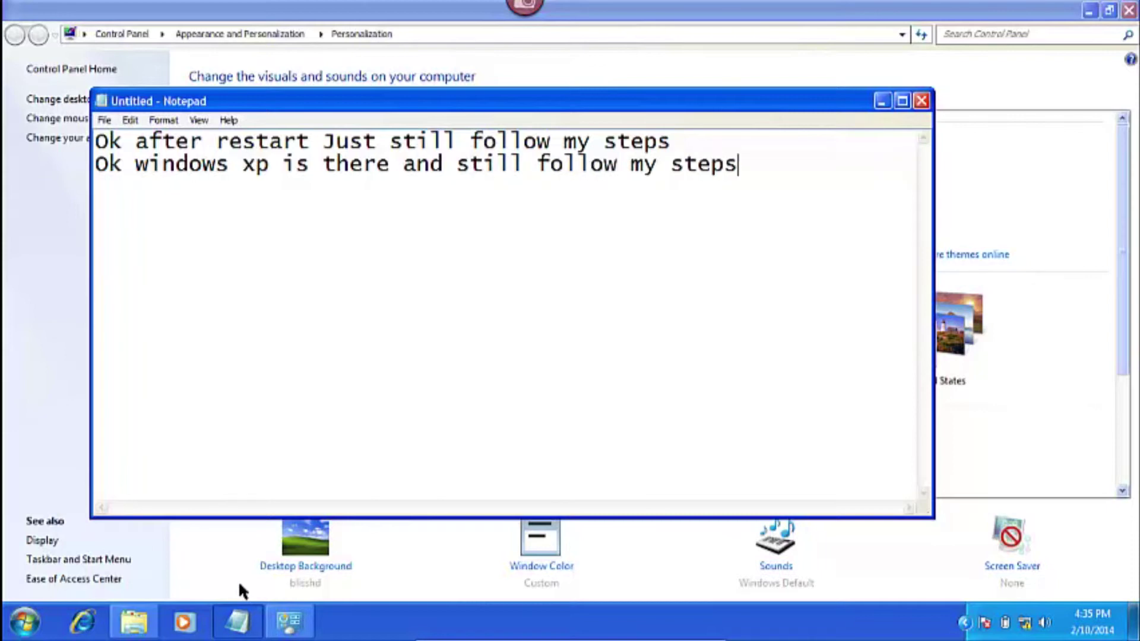
left_click(883, 102)
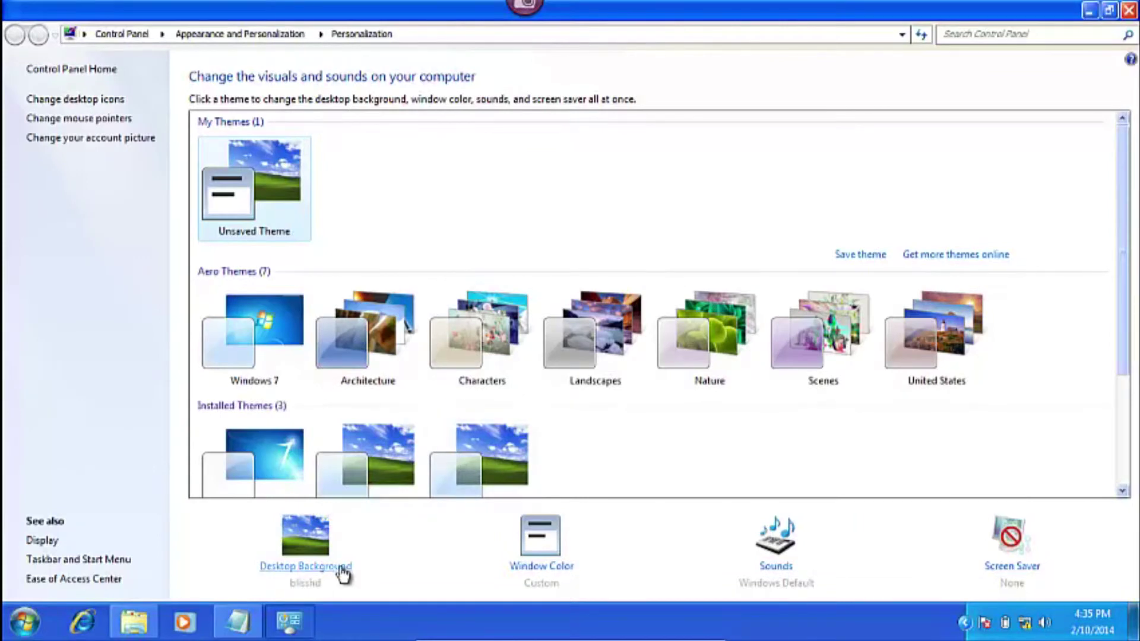
Turn on small icons in the taskbar properties and apply the change
right_click(366, 617)
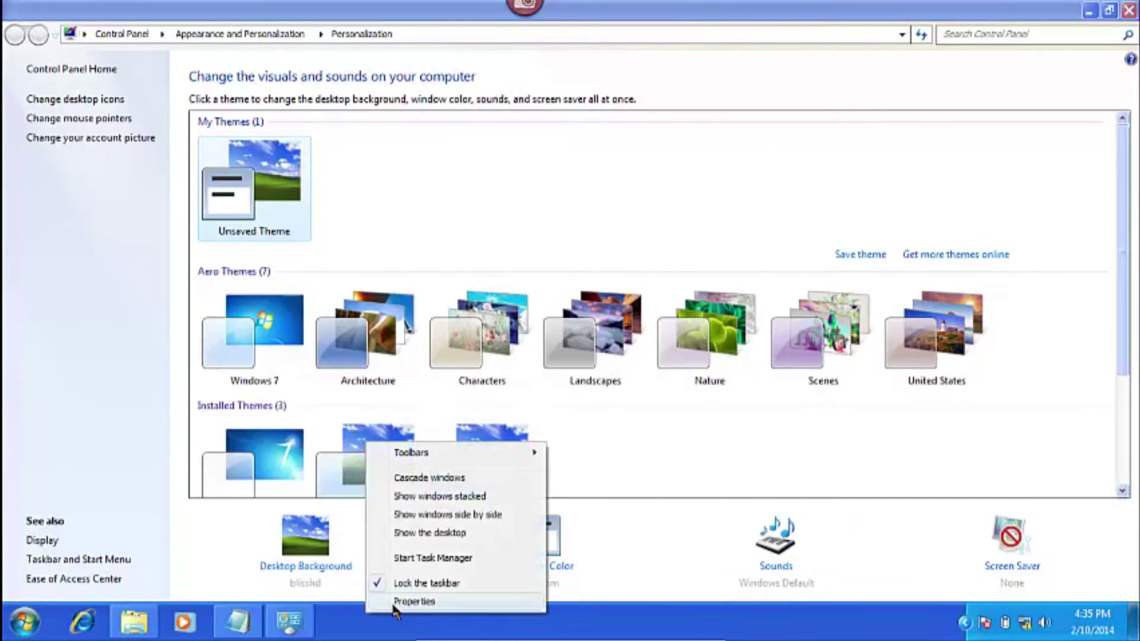
left_click(414, 601)
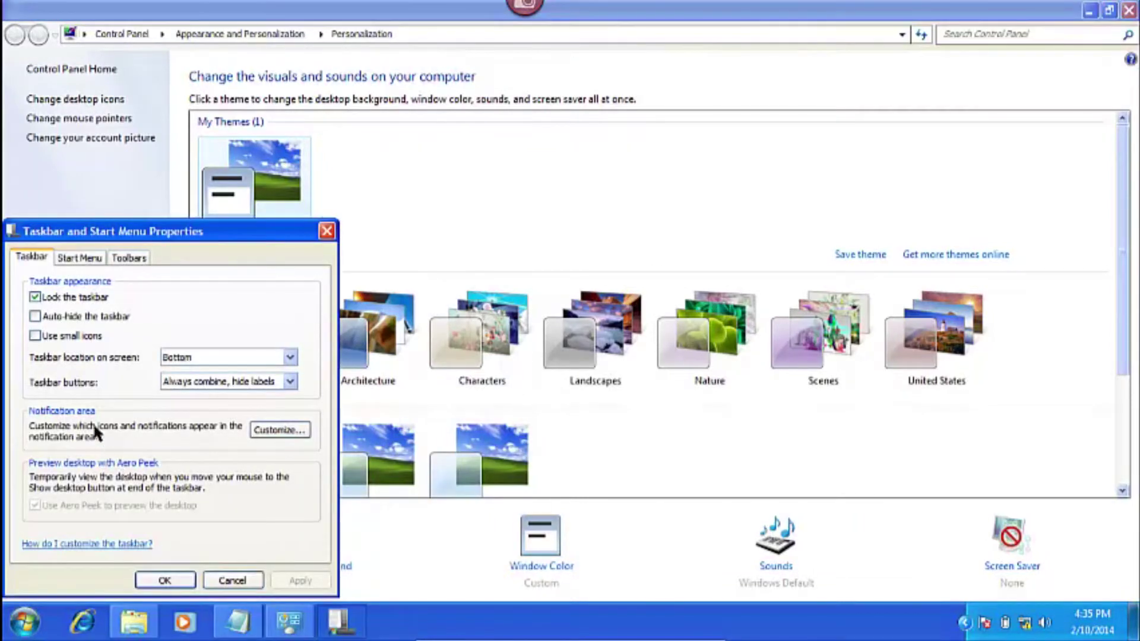
left_click(73, 338)
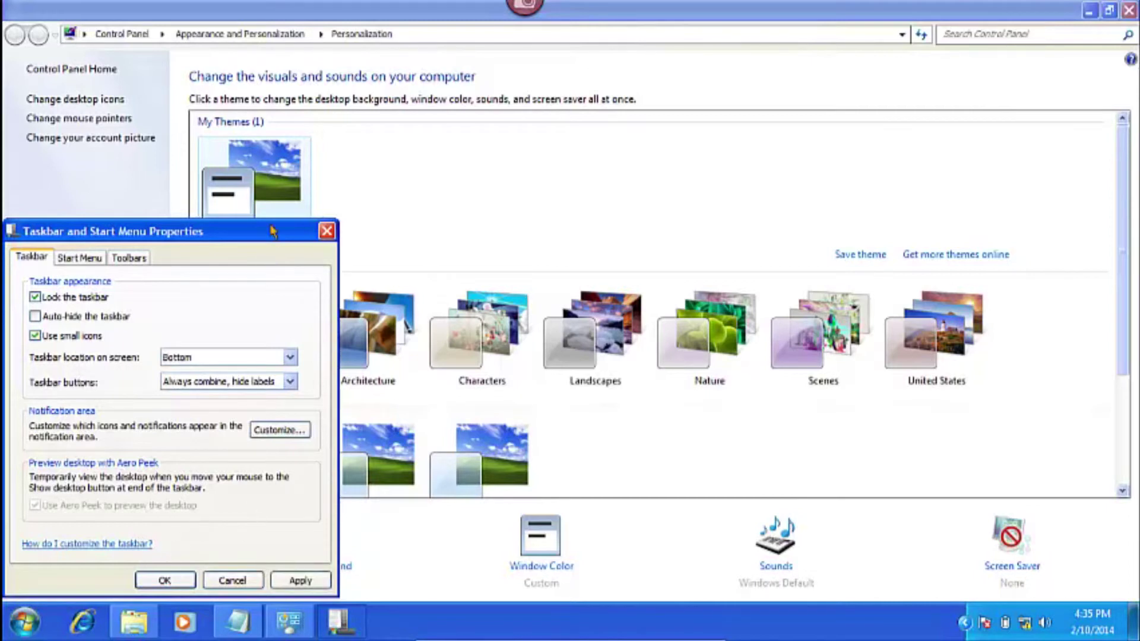
left_click(300, 581)
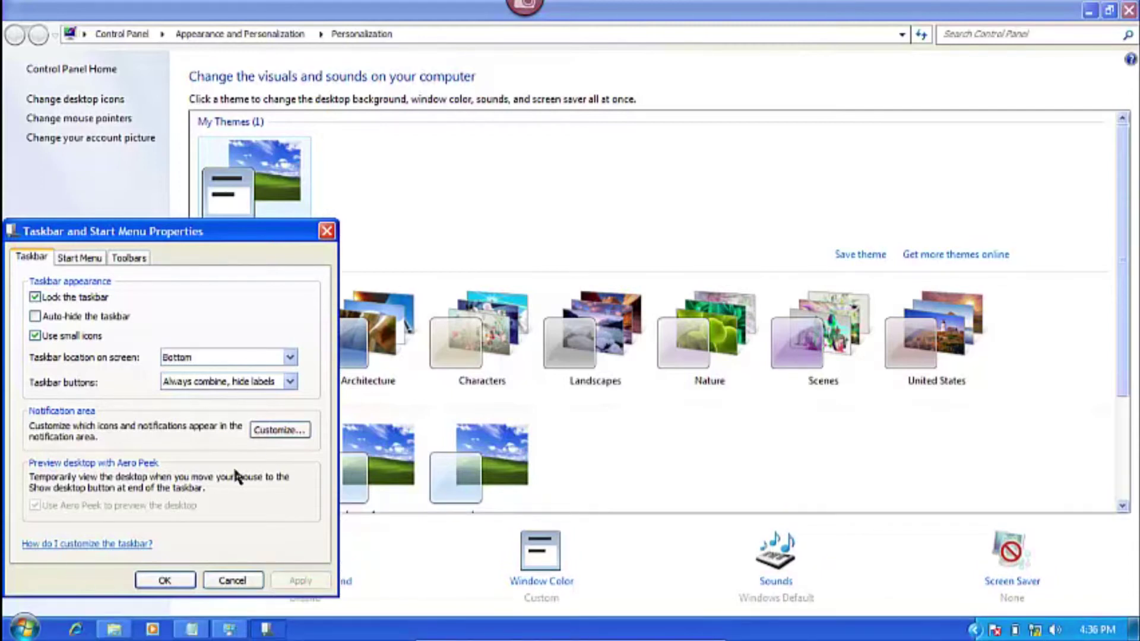
Set the taskbar buttons to Combine when taskbar is full, apply it, and close the taskbar properties
left_click(262, 381)
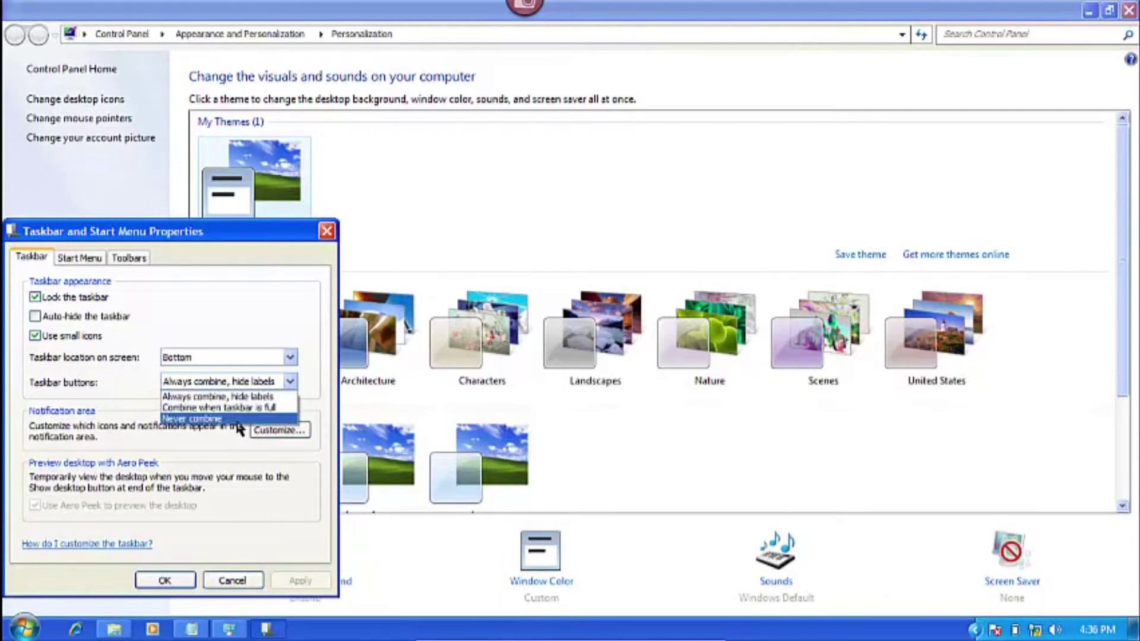
left_click(236, 407)
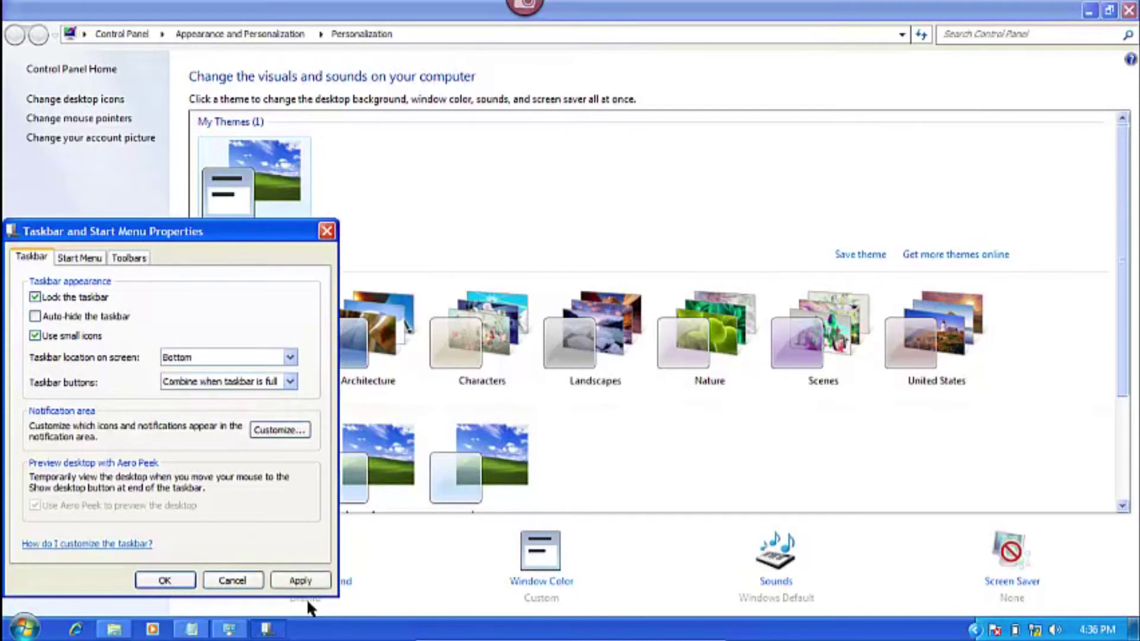
left_click(302, 581)
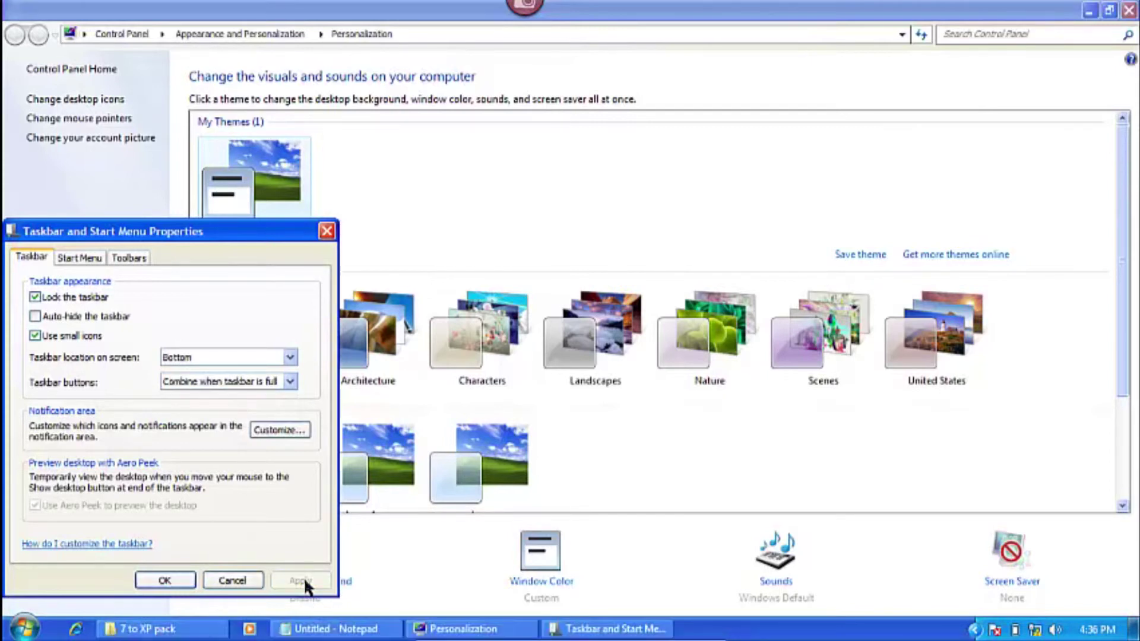
left_click(165, 581)
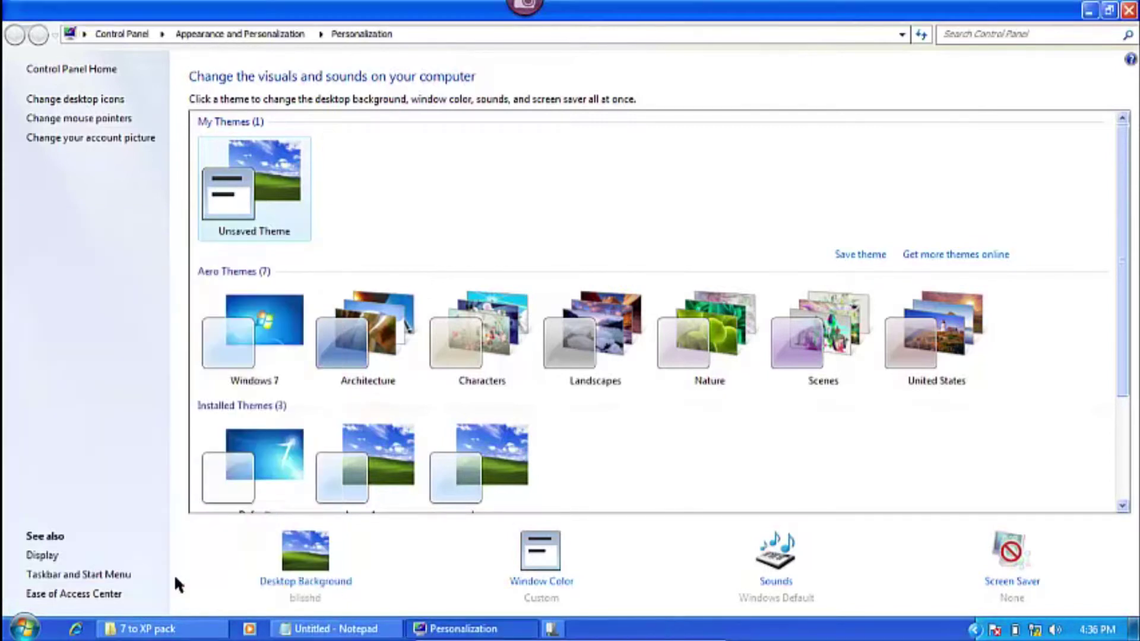
Unpin Internet Explorer, Windows Media Player and Windows Explorer from the taskbar
right_click(76, 630)
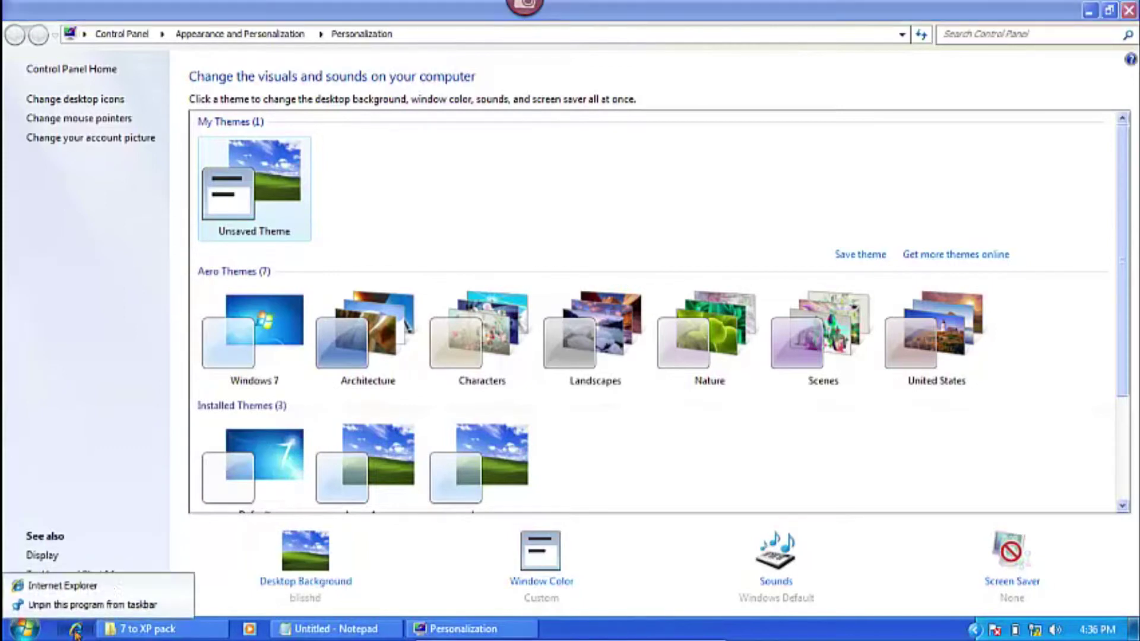
left_click(89, 605)
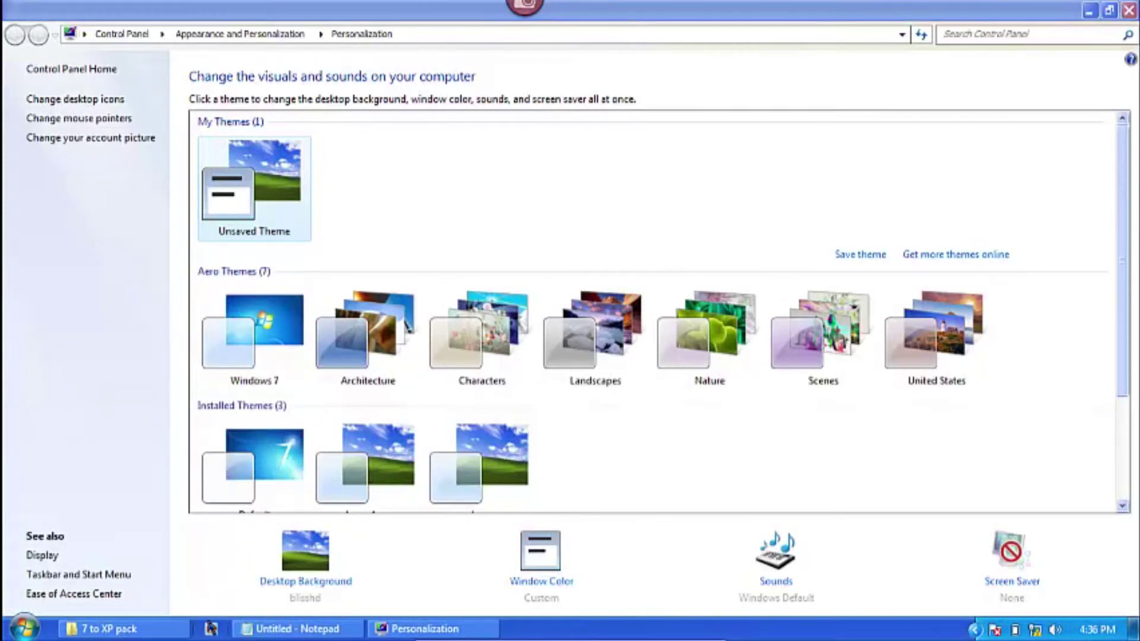
right_click(210, 629)
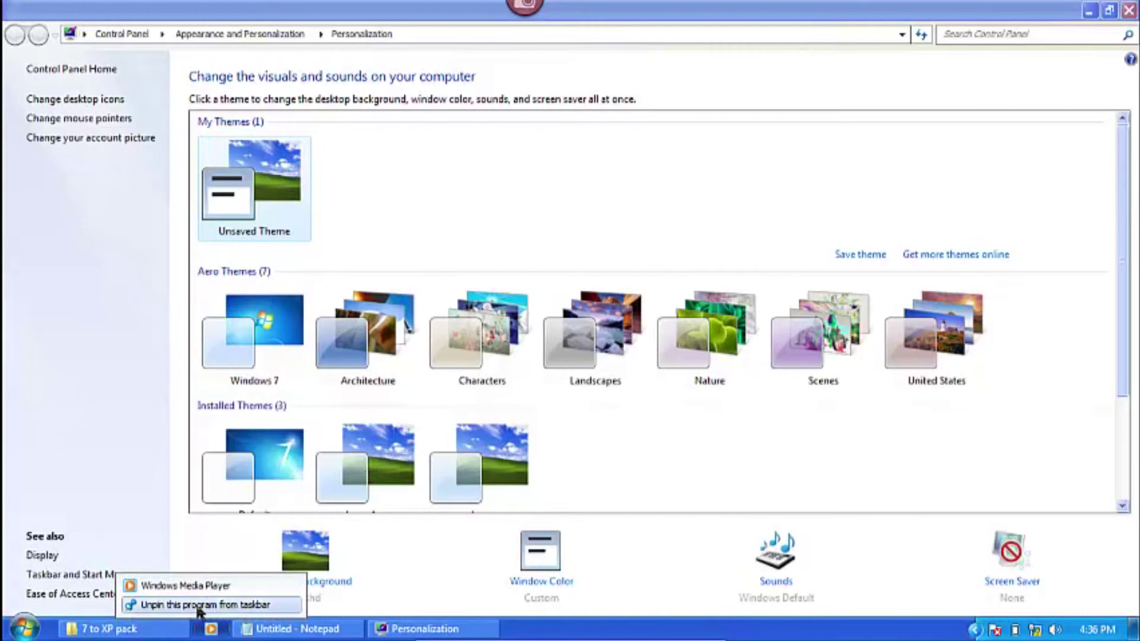
left_click(149, 613)
right_click(113, 628)
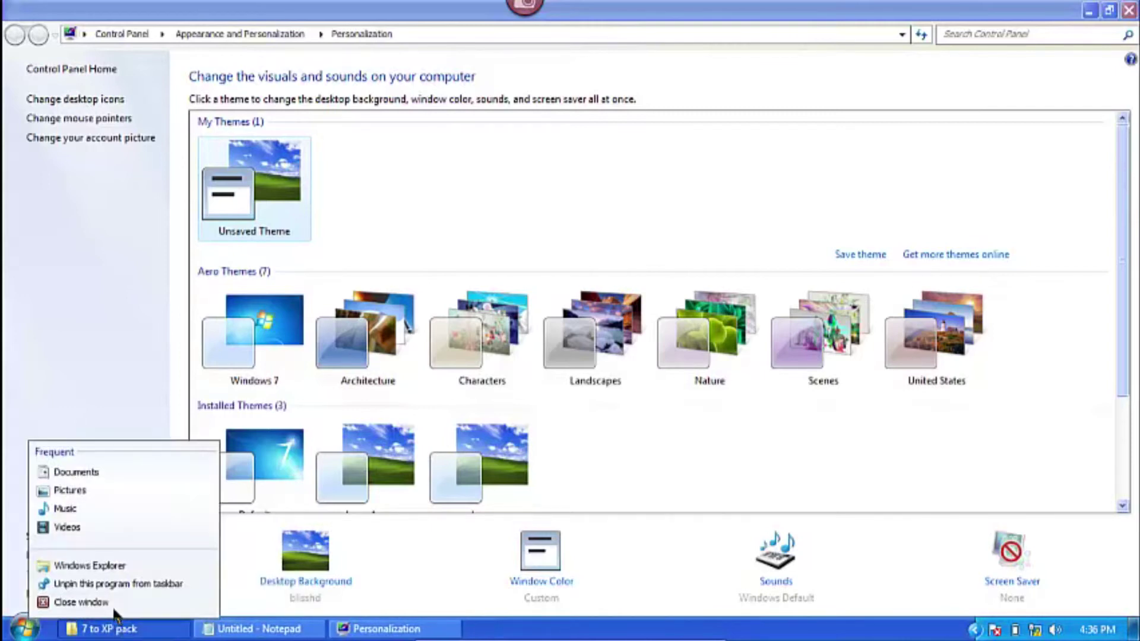
left_click(109, 587)
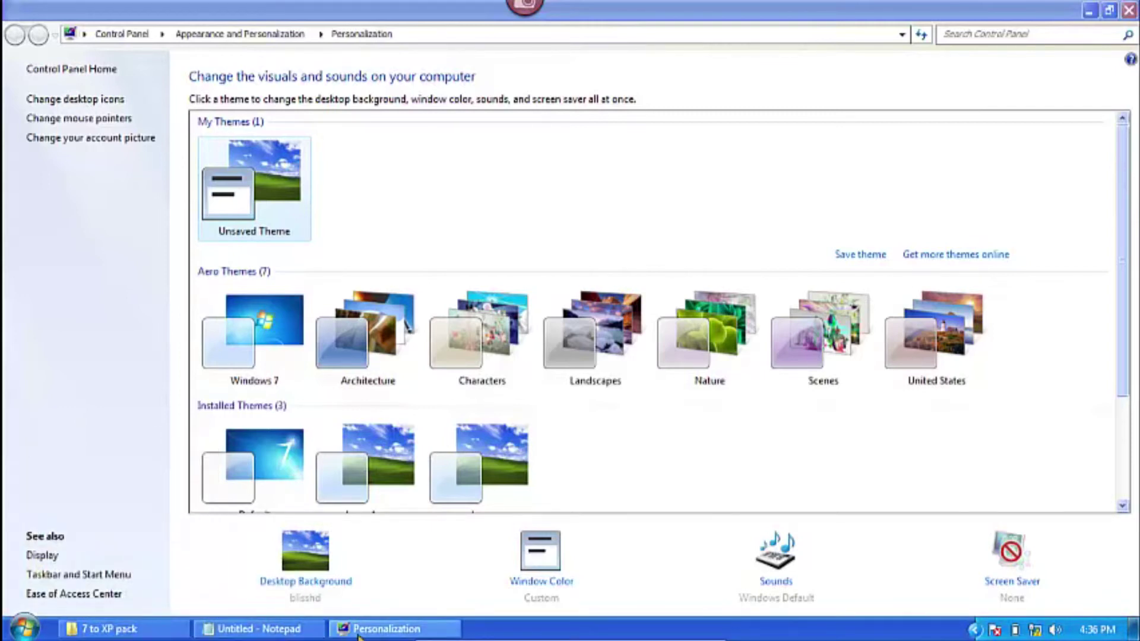
Minimize Personalization, open the pack's Start orb changer folder, and launch Windows 7 Start Button Changer v 2.6
mouse_move(358, 636)
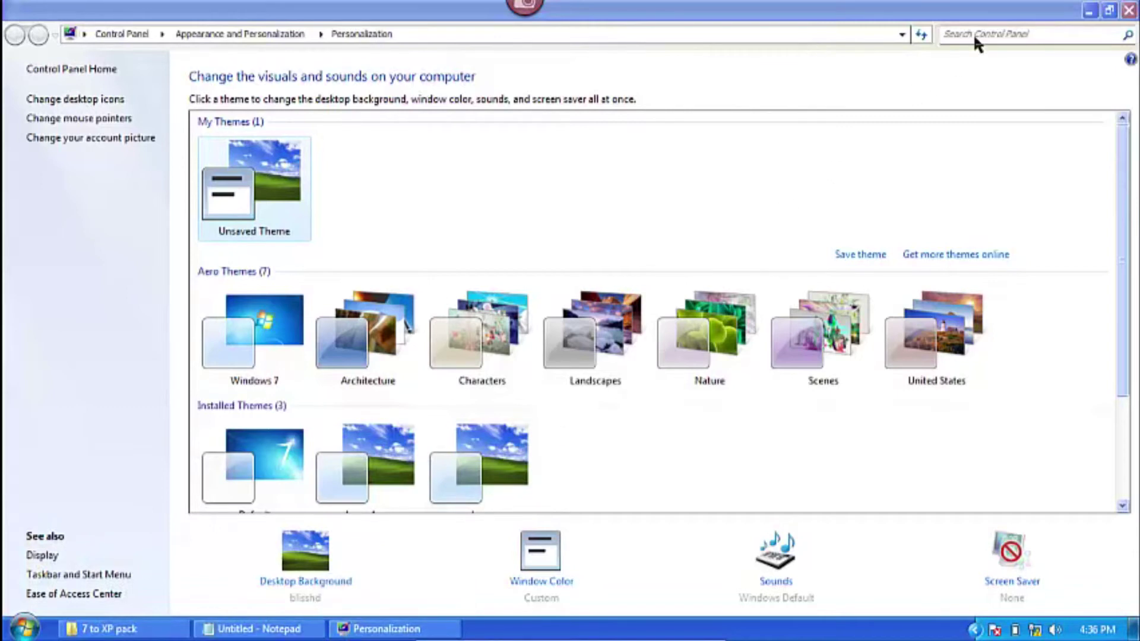
left_click(1091, 10)
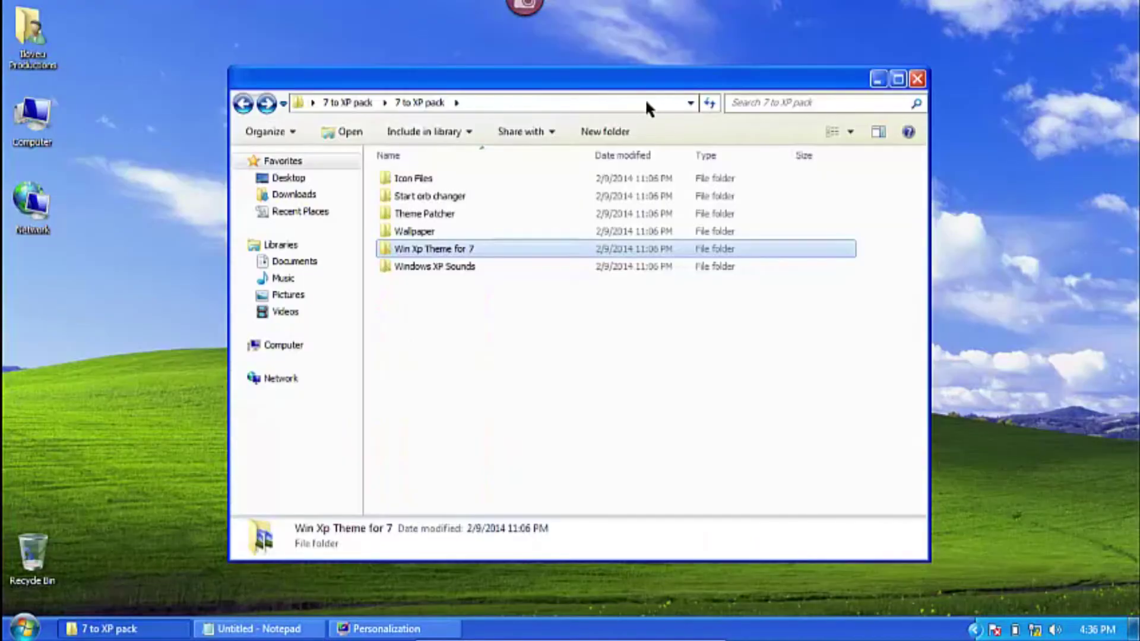
double_click(441, 199)
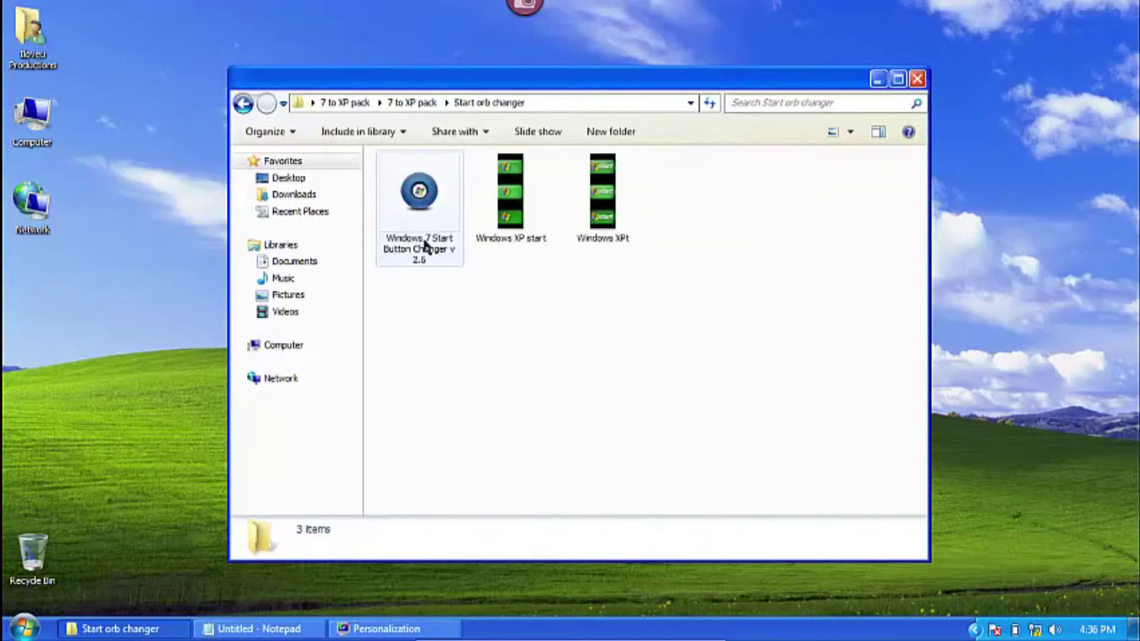
left_click(432, 209)
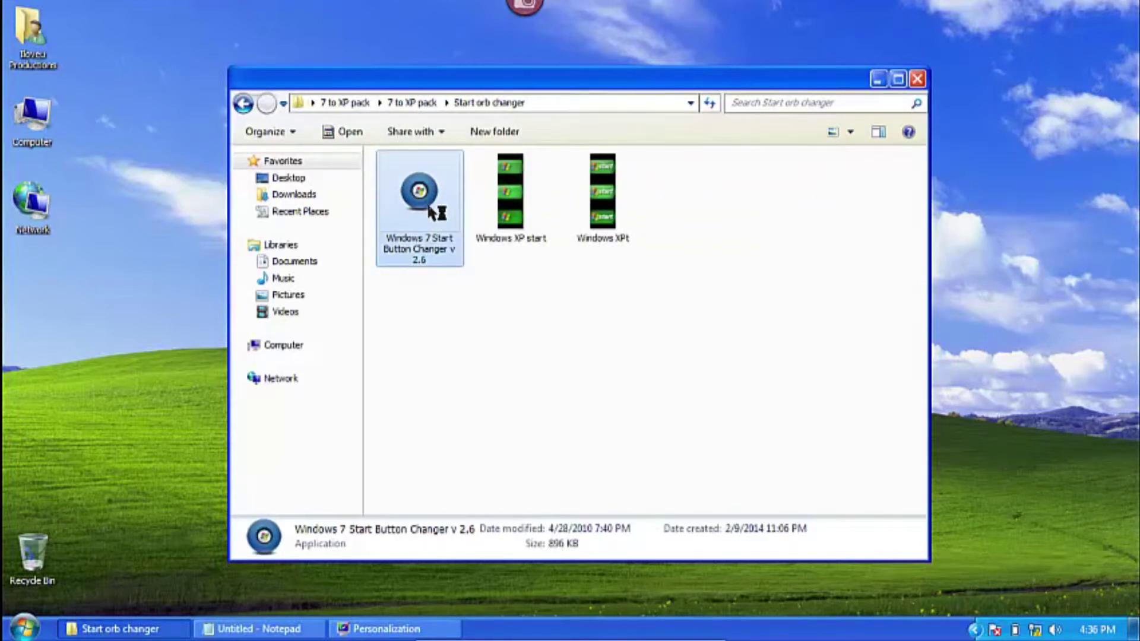
double_click(430, 212)
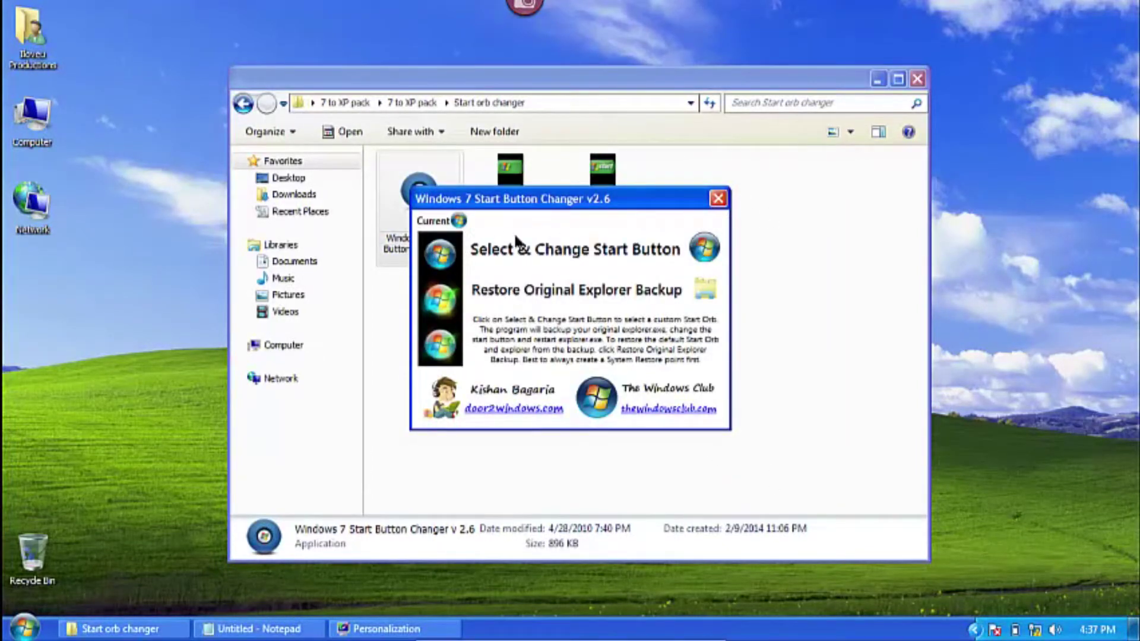
Change the start button to the Windows XP start bitmap from the pack's Start orb changer folder, then close the changer
left_click(703, 248)
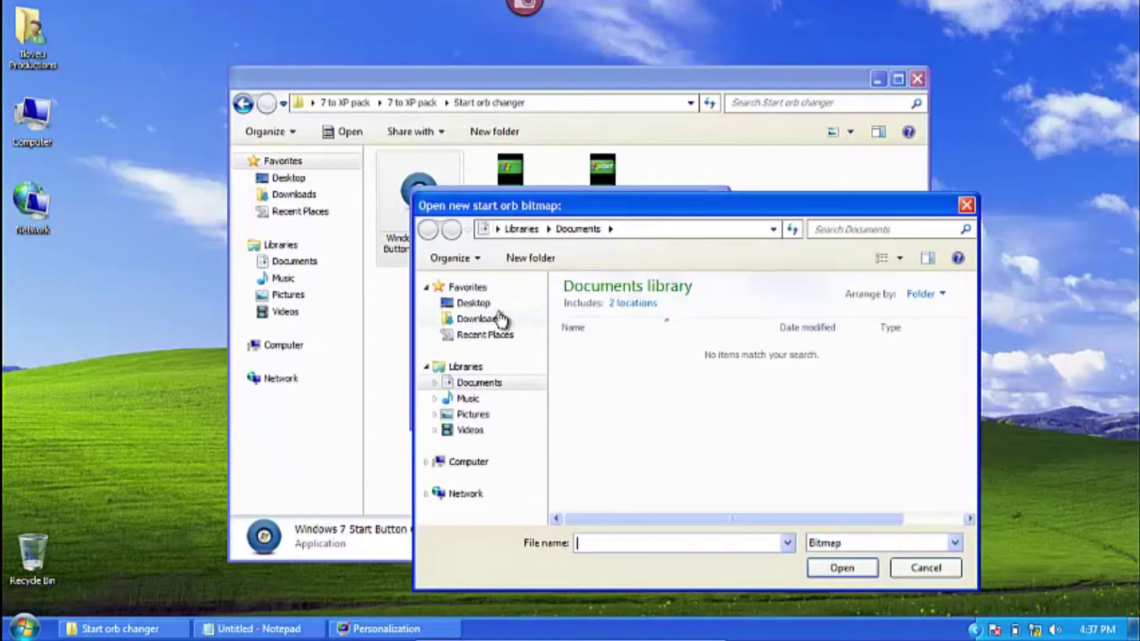
left_click(473, 303)
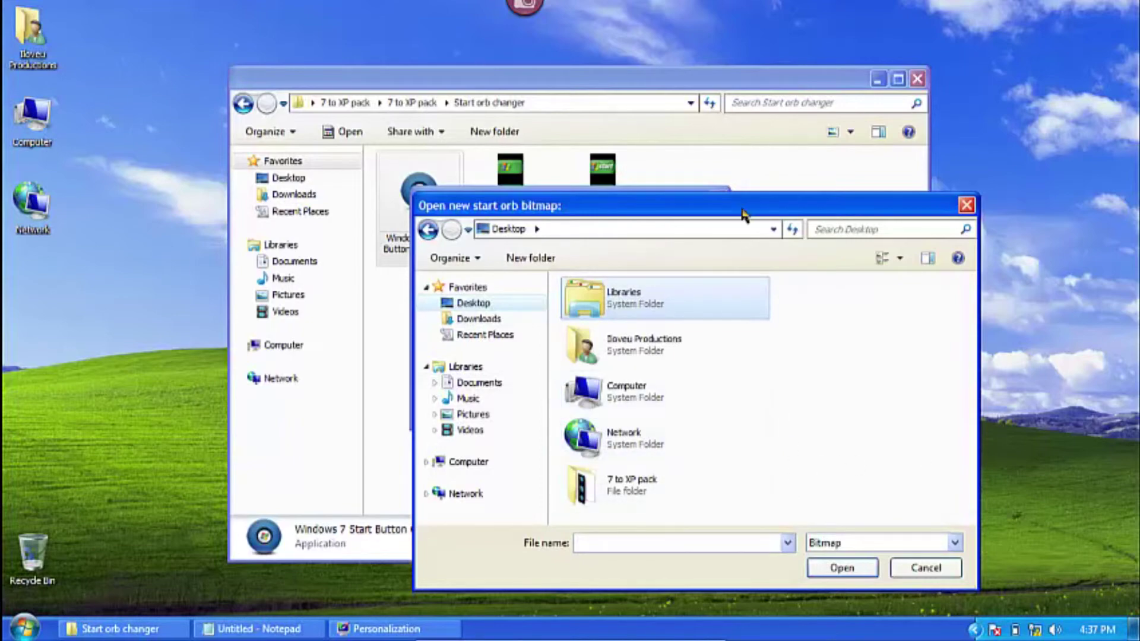
left_click_drag(743, 207, 648, 157)
double_click(562, 431)
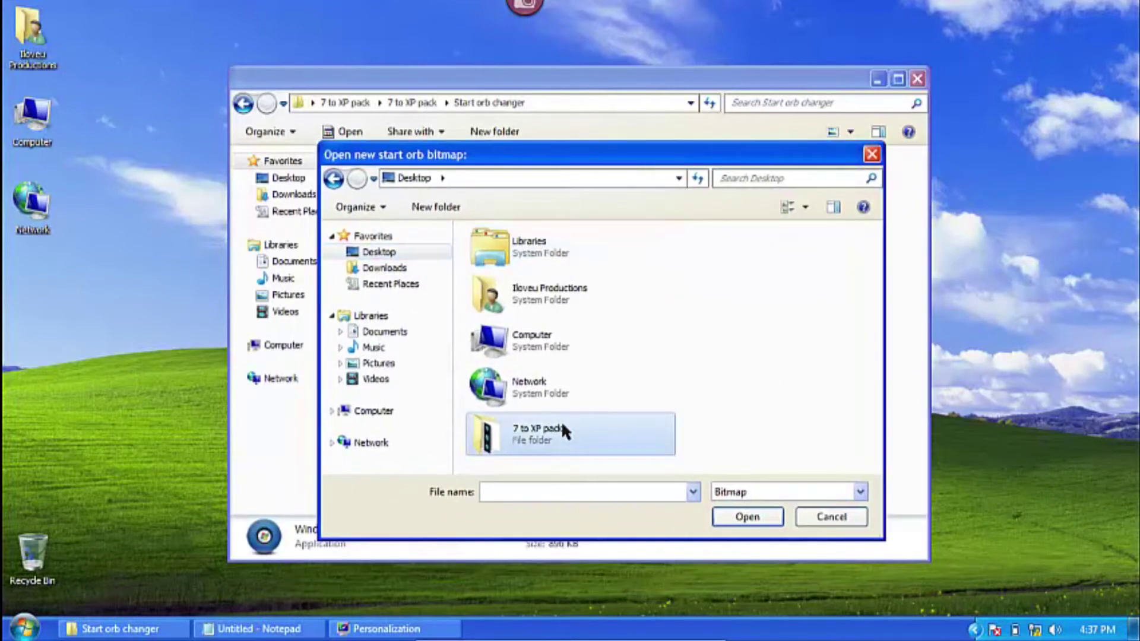
double_click(517, 265)
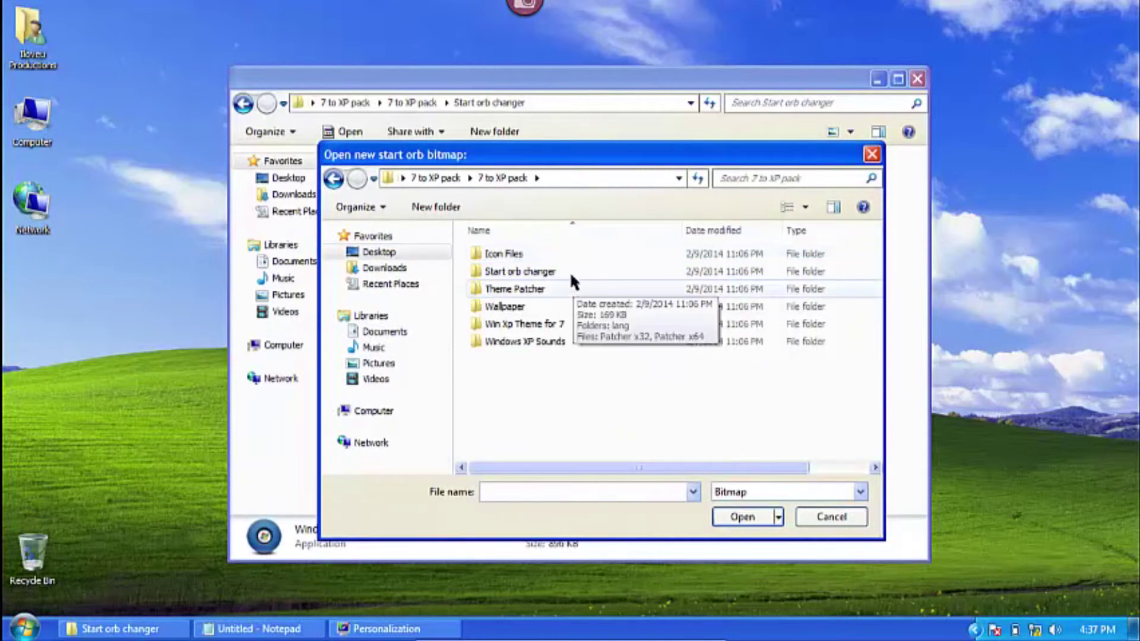
double_click(570, 272)
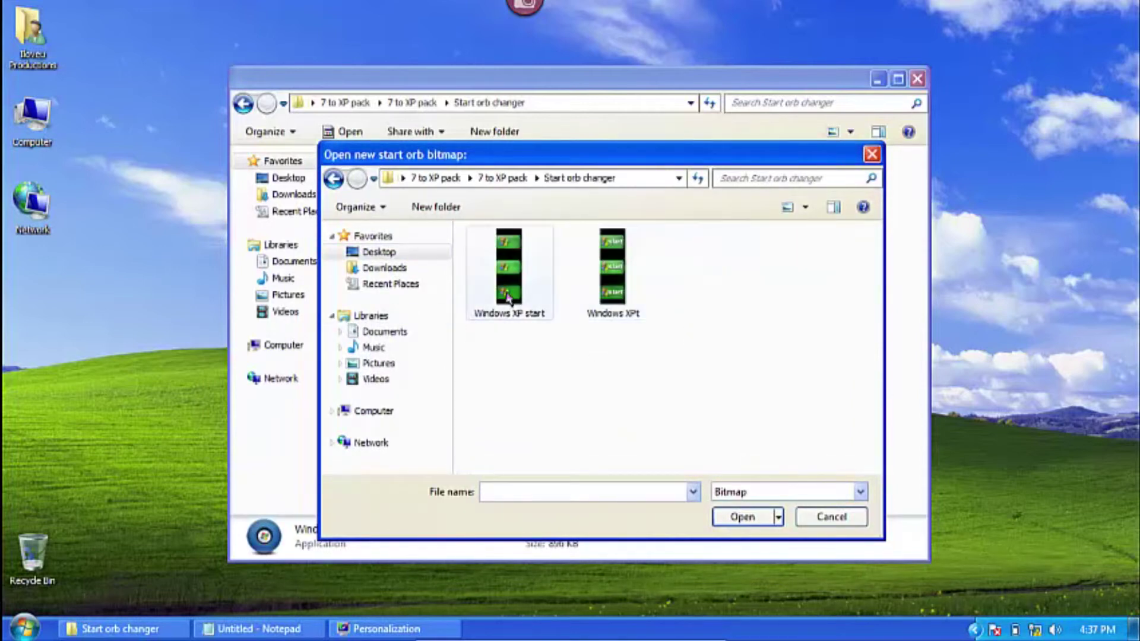
left_click(512, 294)
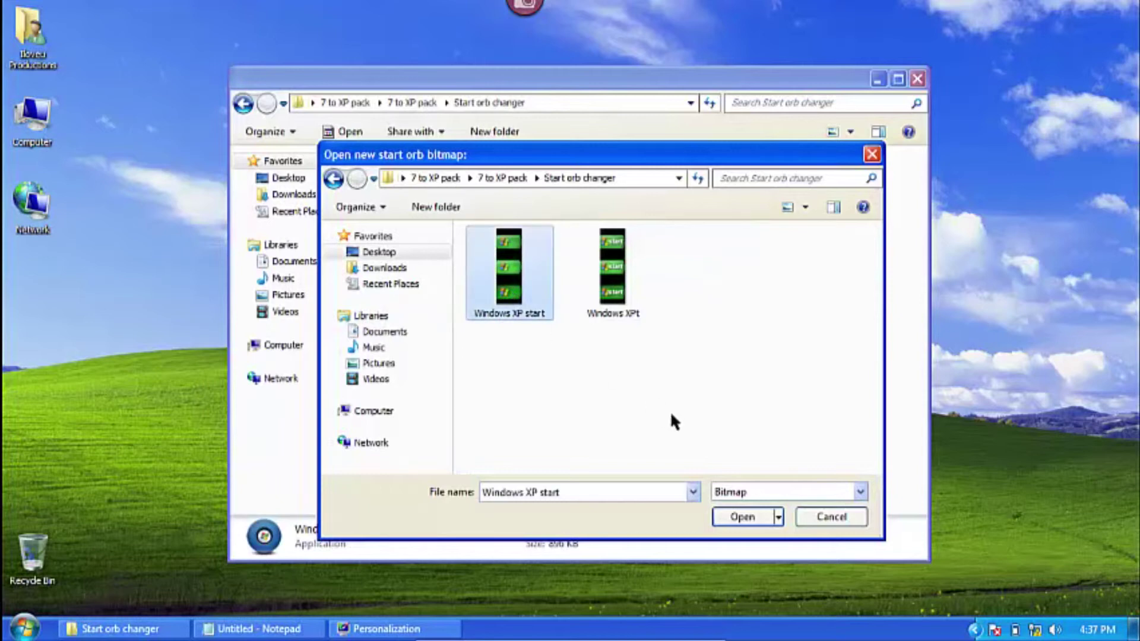
left_click(742, 518)
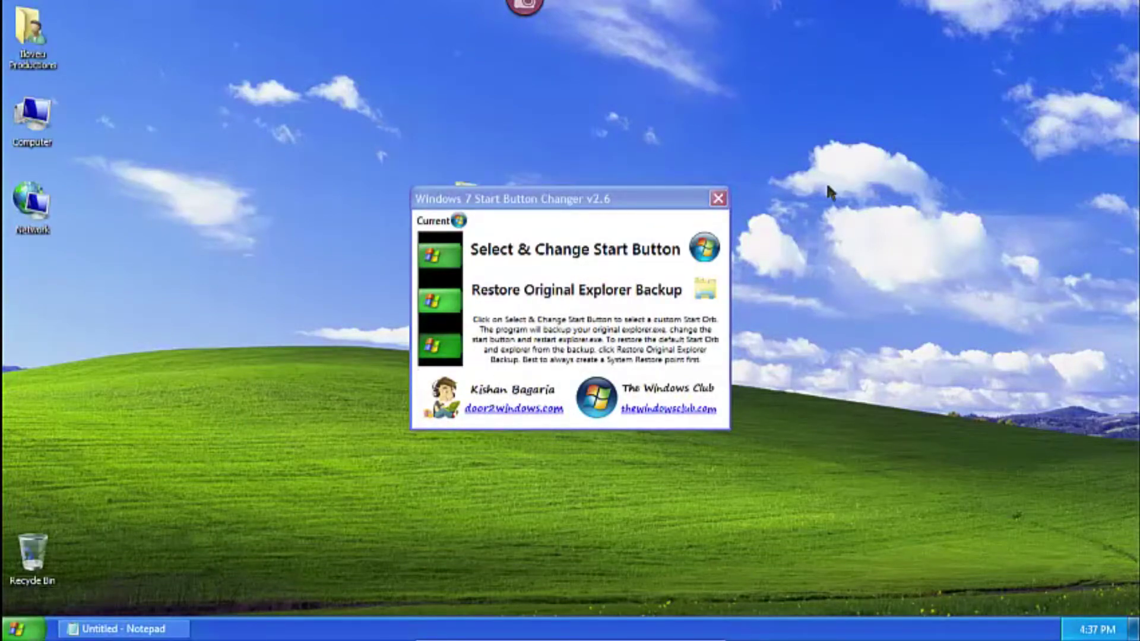
left_click(718, 201)
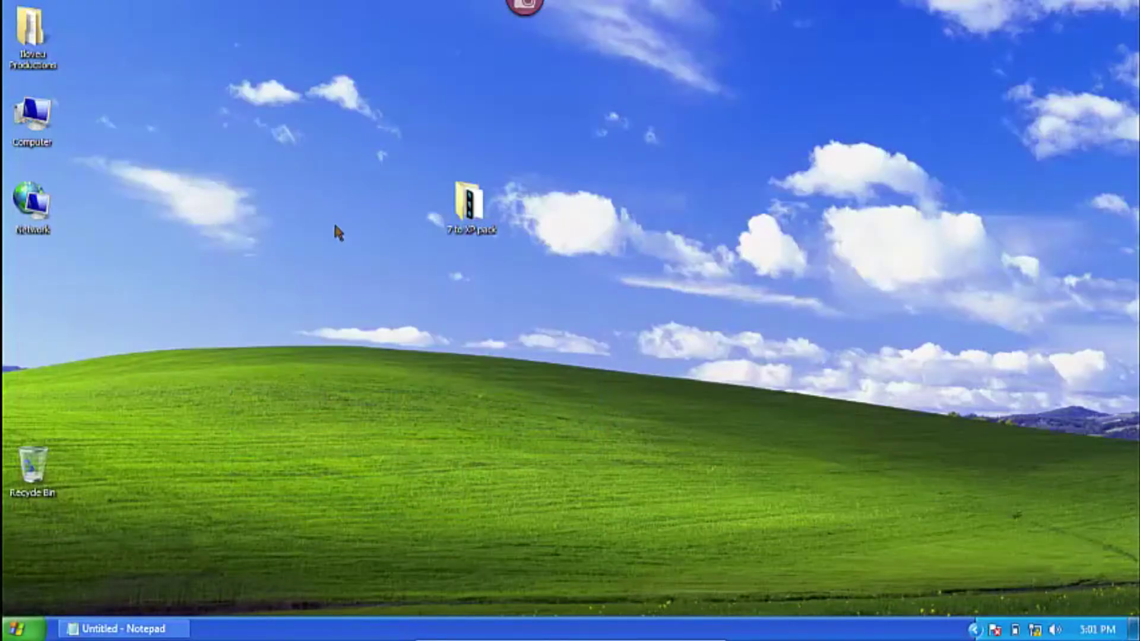
Move the Recycle Bin down to just above the start button and open the Sounds settings from desktop Personalization
left_click_drag(33, 467, 38, 575)
right_click(239, 443)
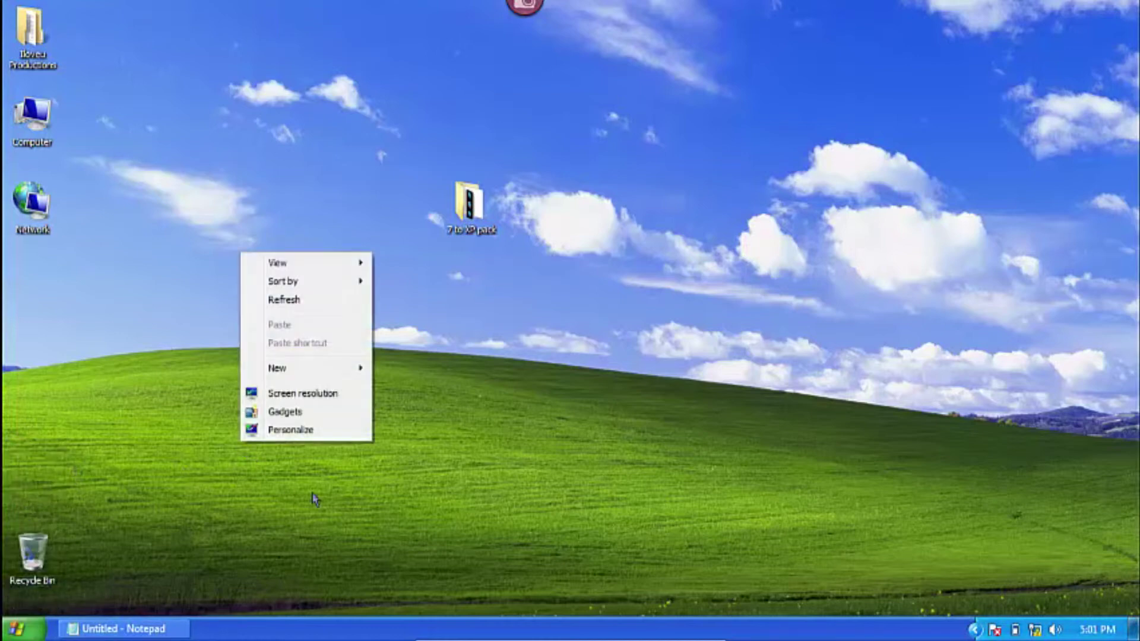
left_click(300, 434)
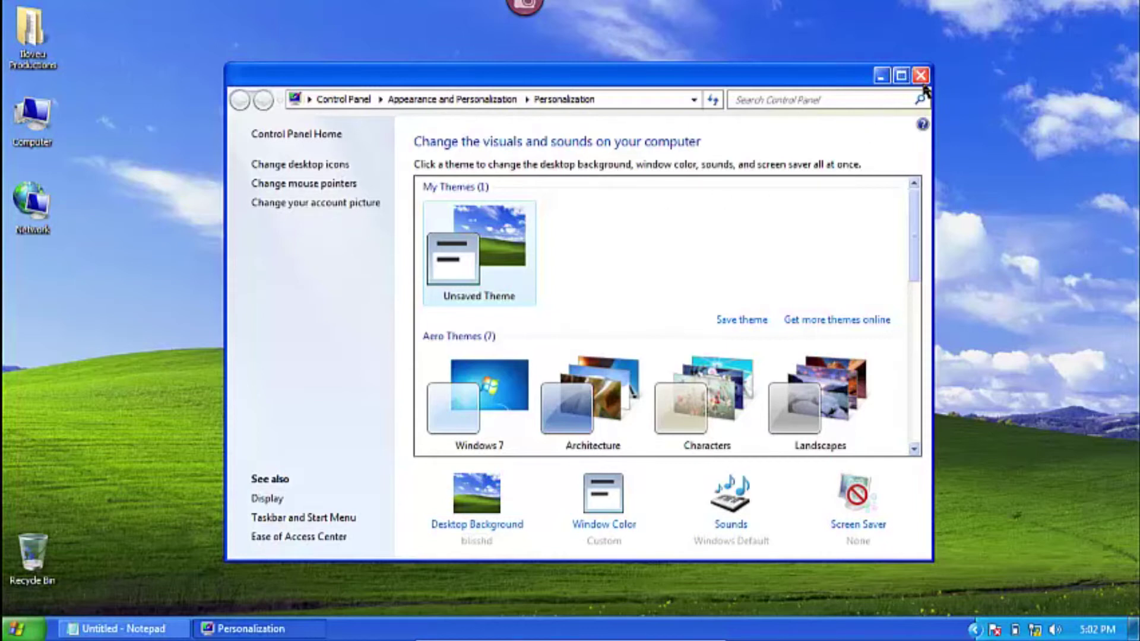
left_click(732, 525)
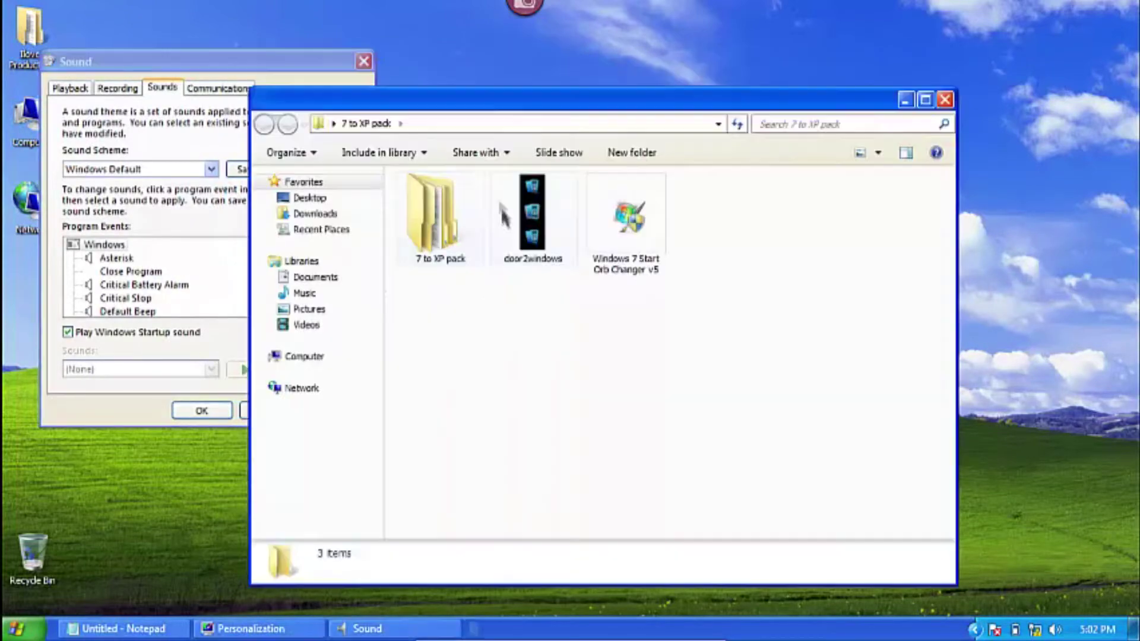
Copy all the files in the Windows XP Sounds folder of the 7 to XP pack
double_click(442, 220)
double_click(469, 287)
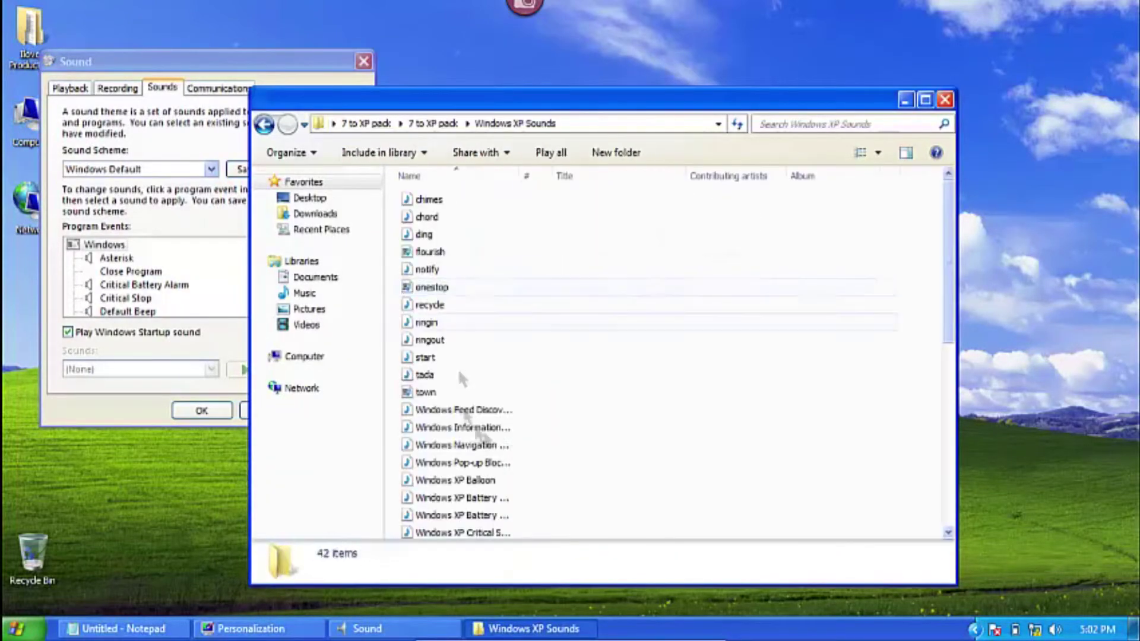
left_click(627, 248)
key("ctrl+a")
right_click(627, 245)
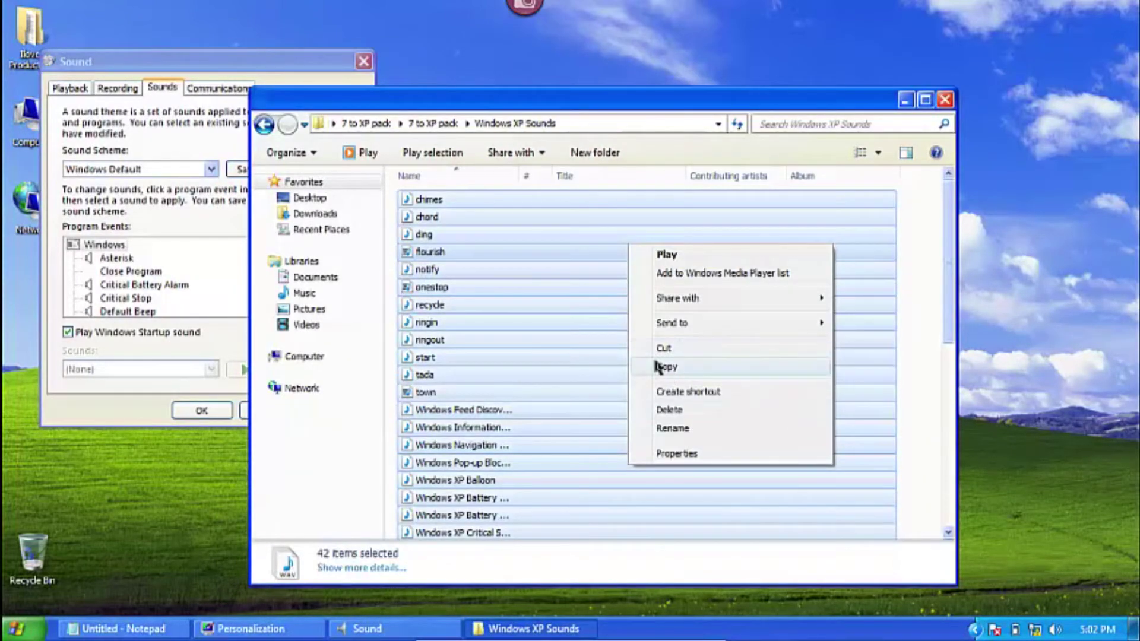
left_click(658, 367)
Open the Media folder inside the Windows folder on Local Disk (C:)
key("super")
left_click(219, 405)
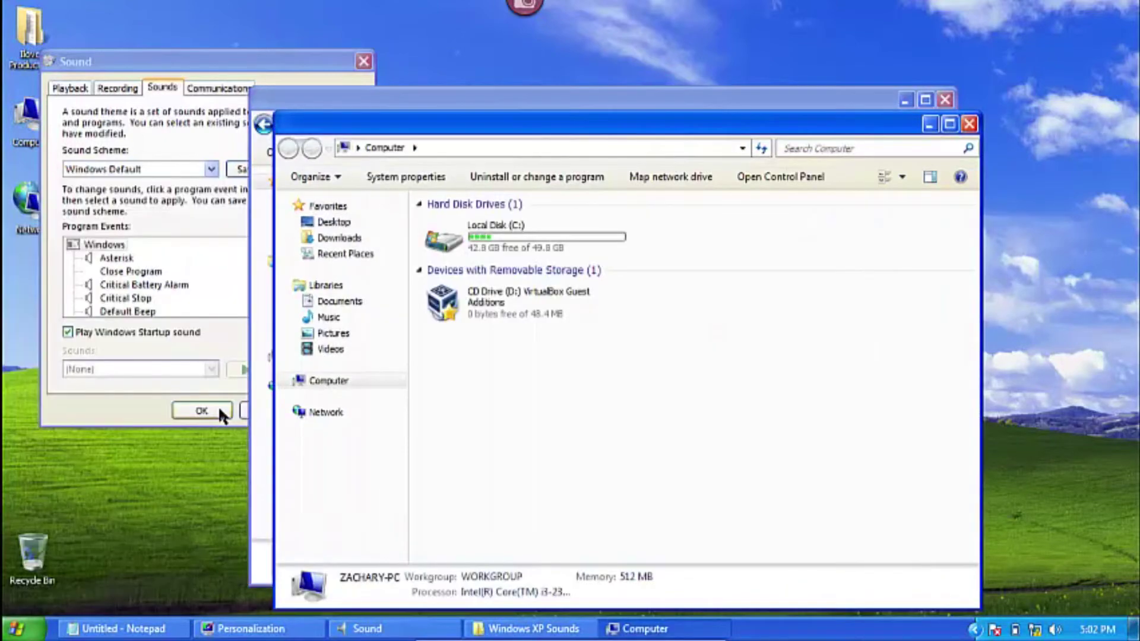
double_click(496, 226)
double_click(472, 273)
left_click_drag(973, 237, 976, 330)
double_click(457, 255)
Paste the XP sounds into the Media folder, keeping both files for all conflicts, and close both folder windows
right_click(857, 473)
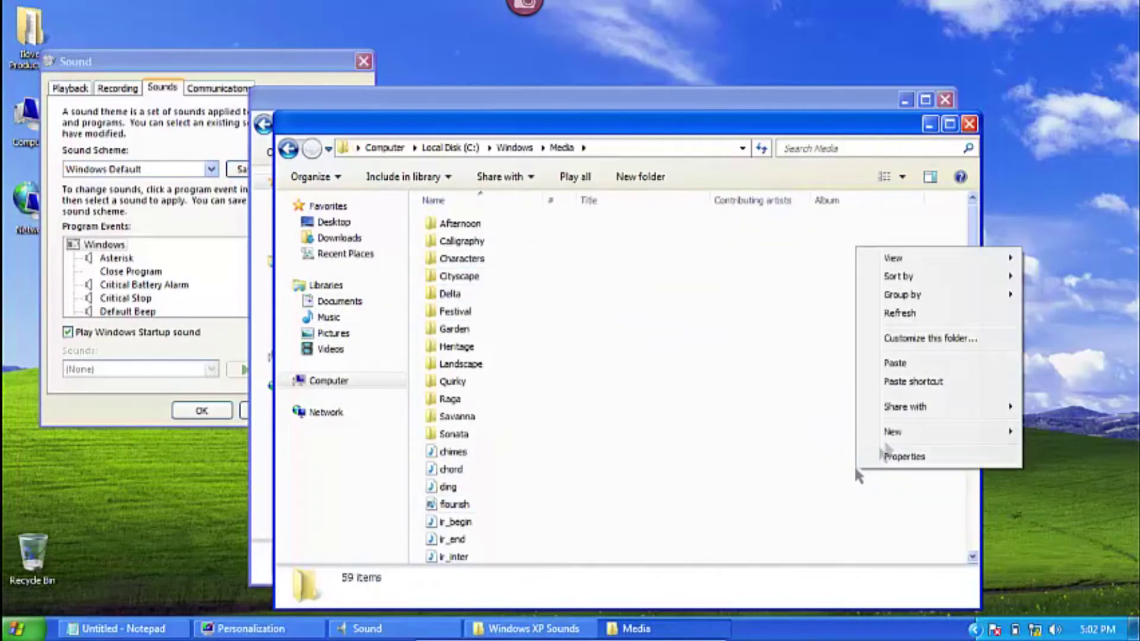
left_click(917, 364)
left_click(487, 422)
left_click(484, 423)
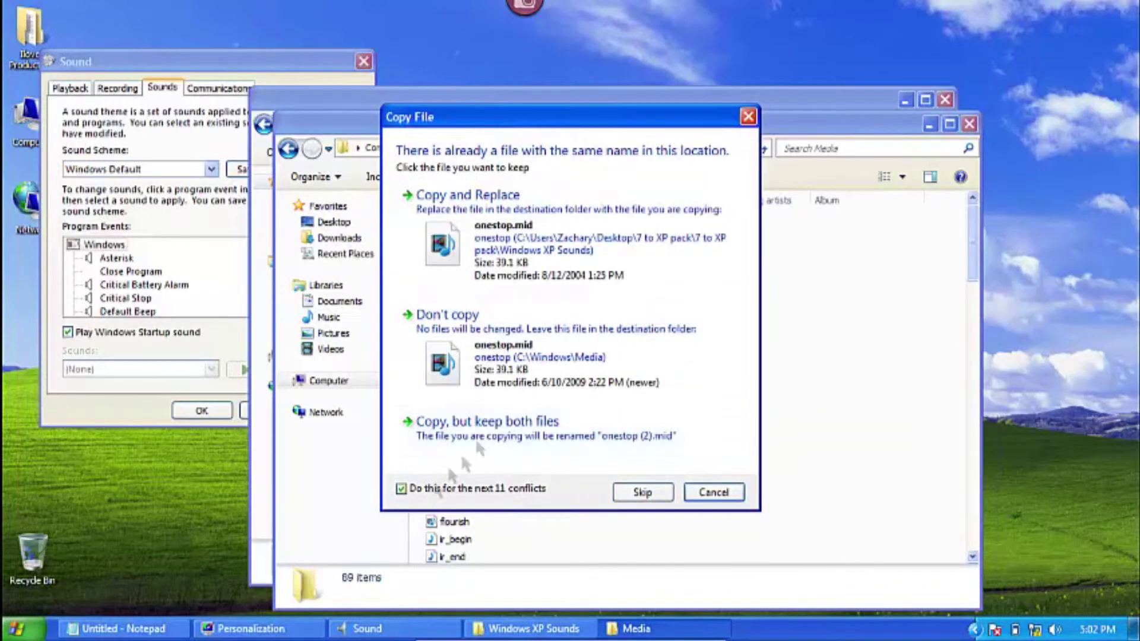
left_click(492, 424)
left_click_drag(973, 278, 968, 499)
left_click(969, 124)
key("alt+F4")
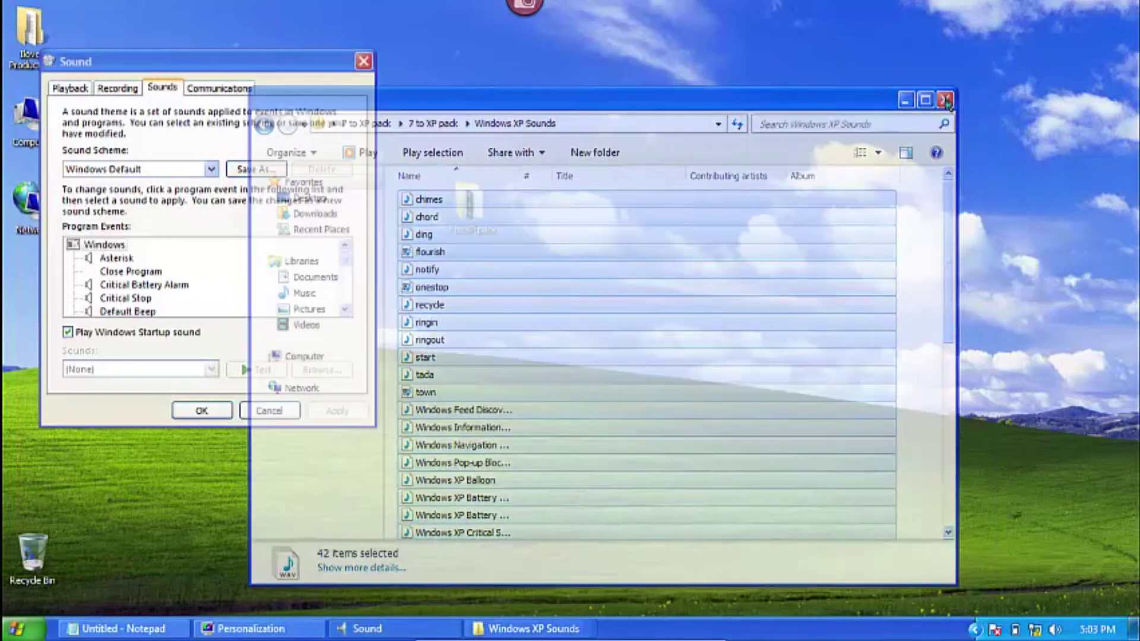
Assign a replacement Windows XP sound to the Asterisk program event
left_click(116, 258)
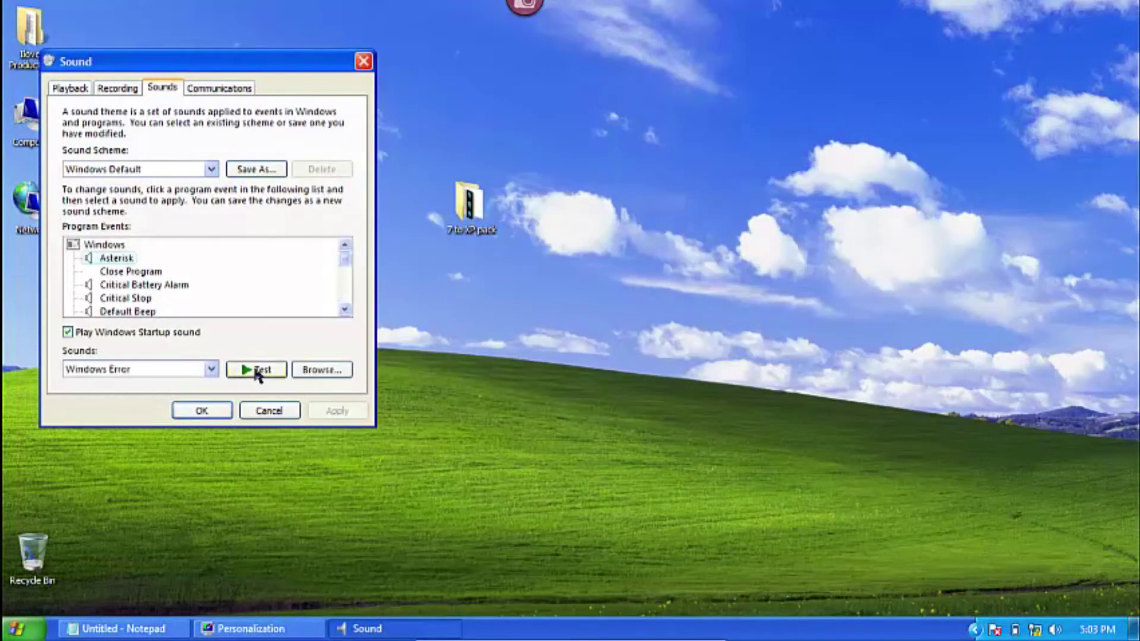
left_click(211, 369)
scroll(219, 255, "down", 5)
left_click(149, 254)
Set the Critical Battery Alarm and Critical Stop events to their matching Windows XP sounds
left_click(142, 272)
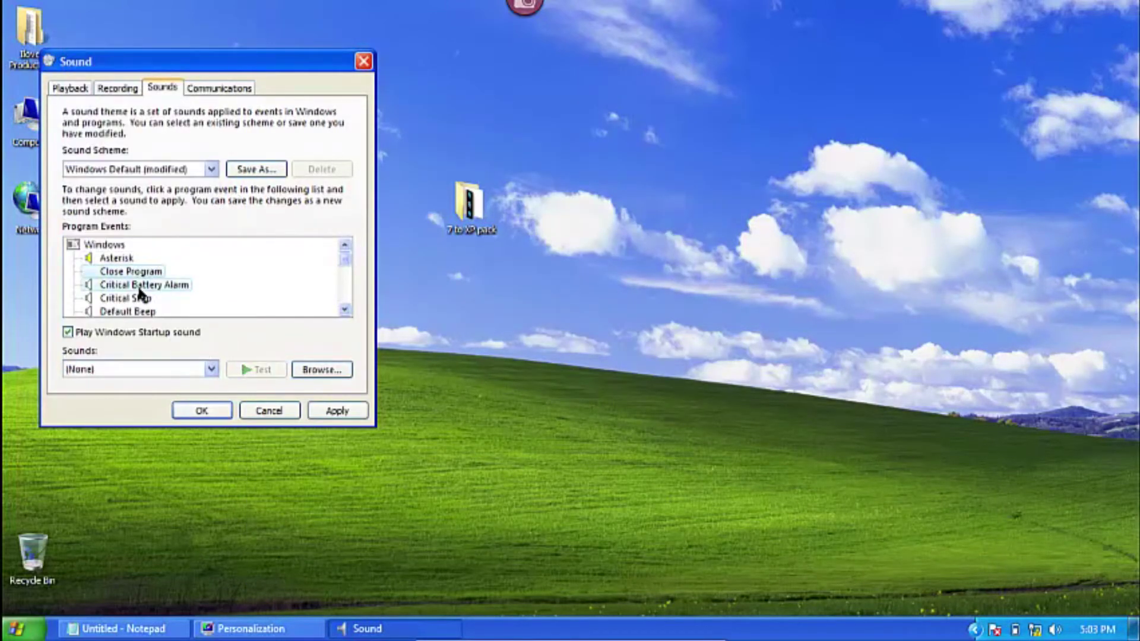
left_click(142, 285)
left_click(212, 369)
scroll(202, 221, "up", 2)
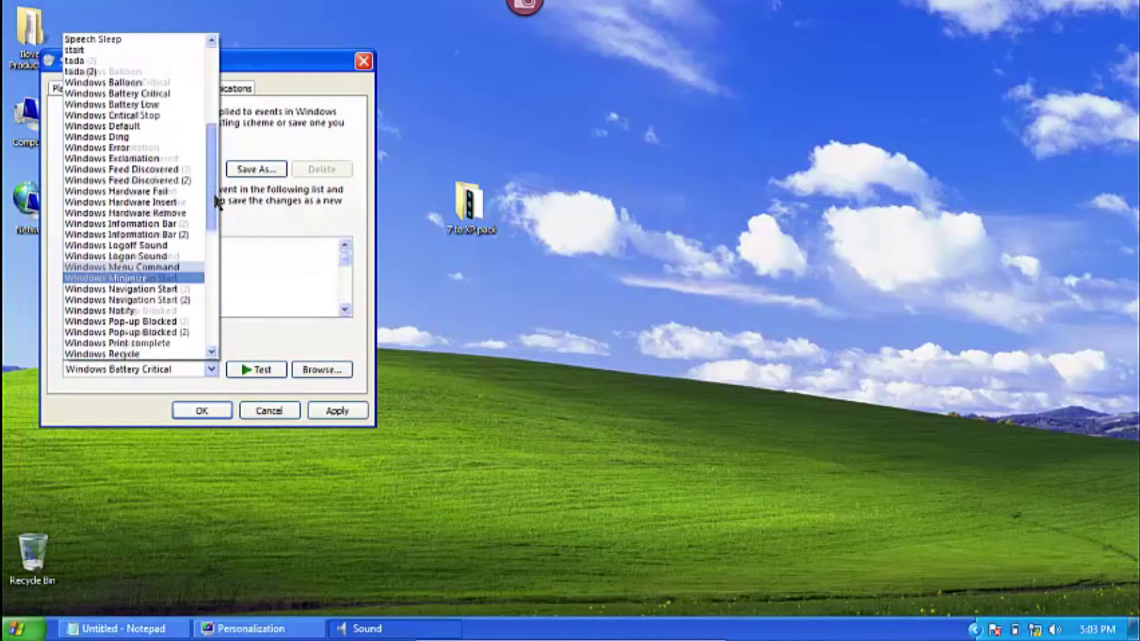
left_click(136, 93)
left_click(125, 298)
left_click(212, 369)
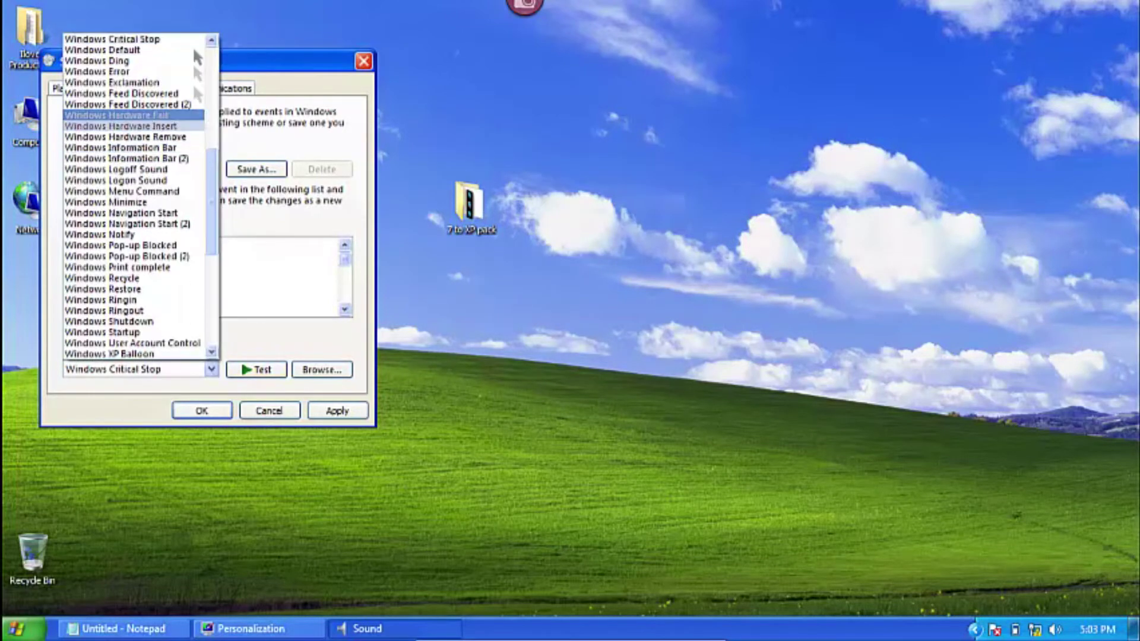
scroll(211, 274, "down", 8)
scroll(212, 270, "up", 1)
left_click(128, 181)
Set the Default Beep event's sound to Windows XP Ding
left_click(137, 312)
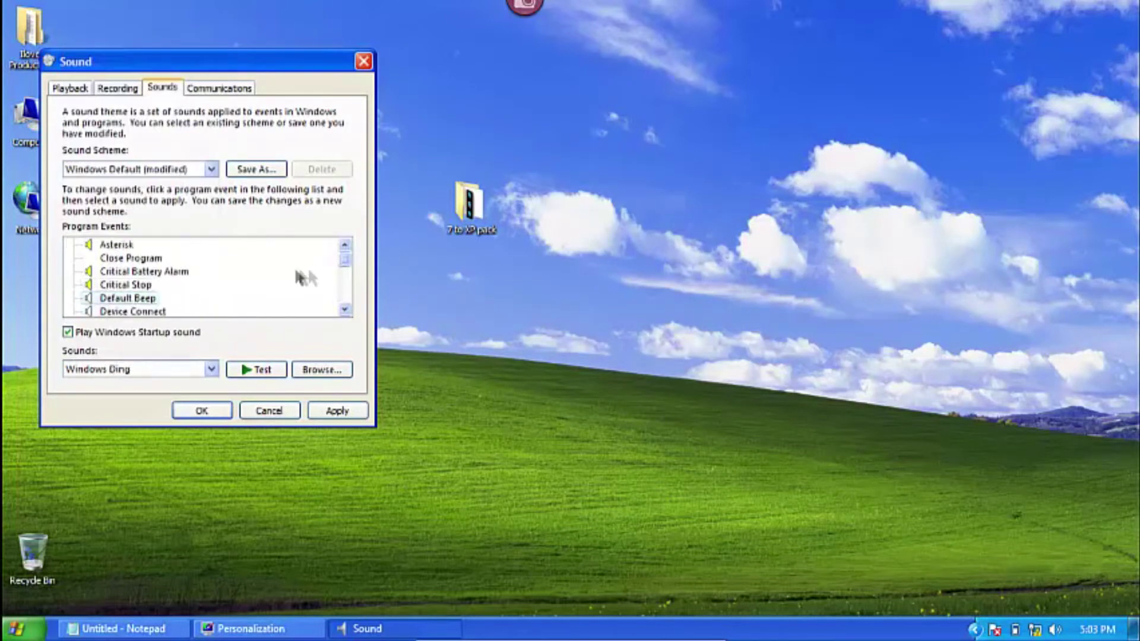
left_click(211, 369)
scroll(217, 247, "up", 3)
scroll(212, 291, "down", 11)
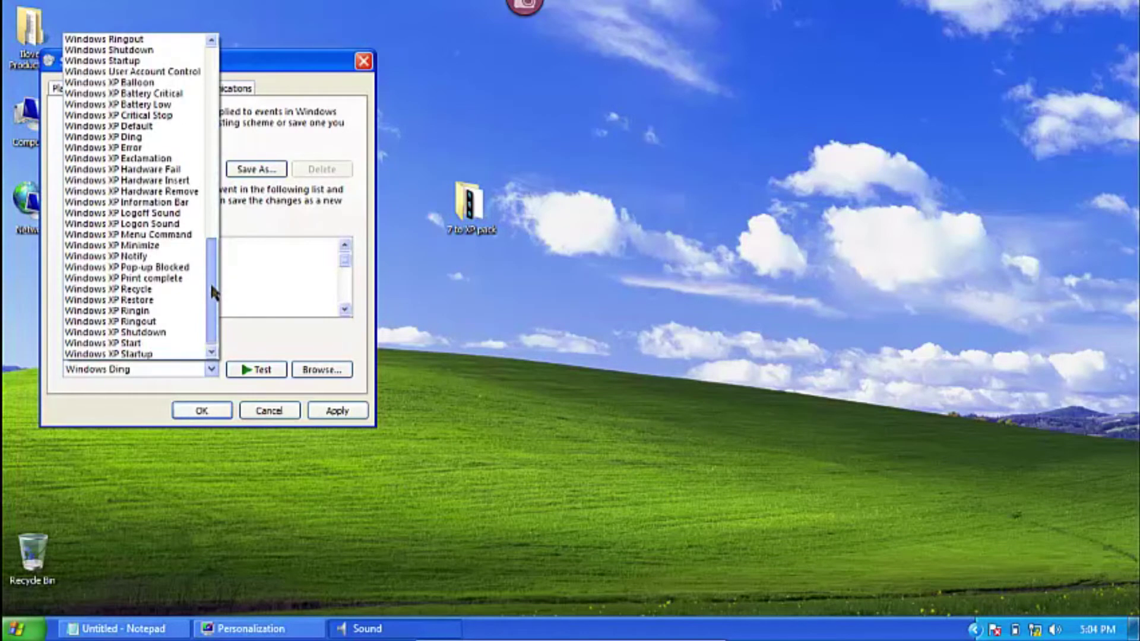
left_click(104, 136)
Set the Device Connect event's sound to Windows XP Hardware Insert
left_click(151, 314)
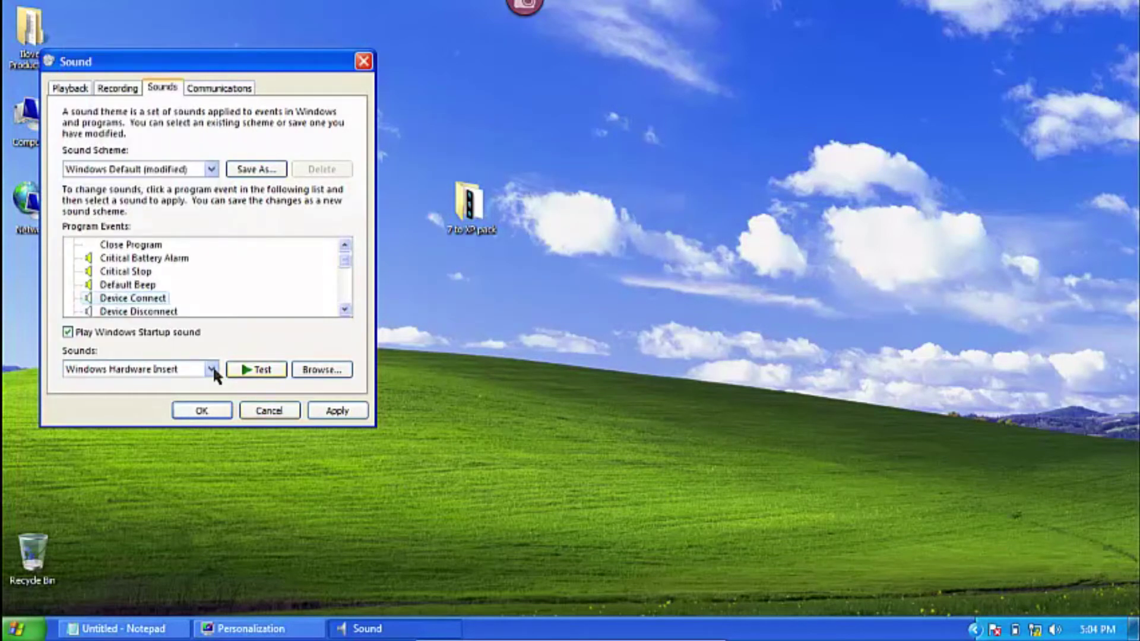
left_click(211, 369)
scroll(209, 274, "down", 2)
left_click(160, 300)
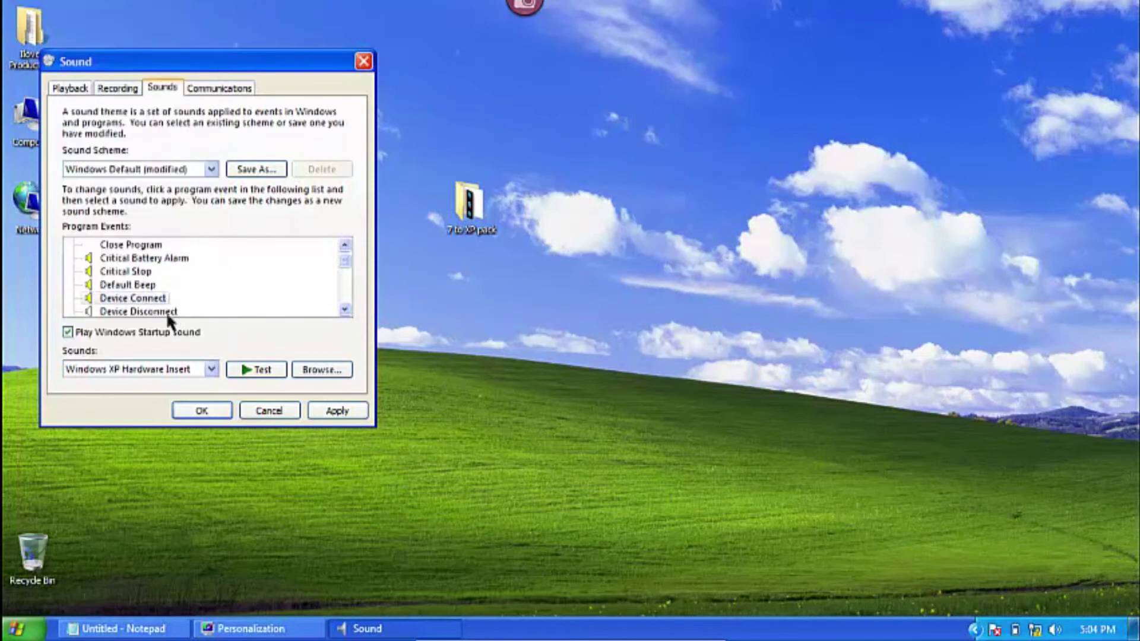
Set the Device Disconnect event's sound to Windows XP Hardware Remove and test it
left_click(164, 324)
left_click(211, 369)
scroll(212, 261, "down", 2)
left_click(131, 300)
left_click(255, 369)
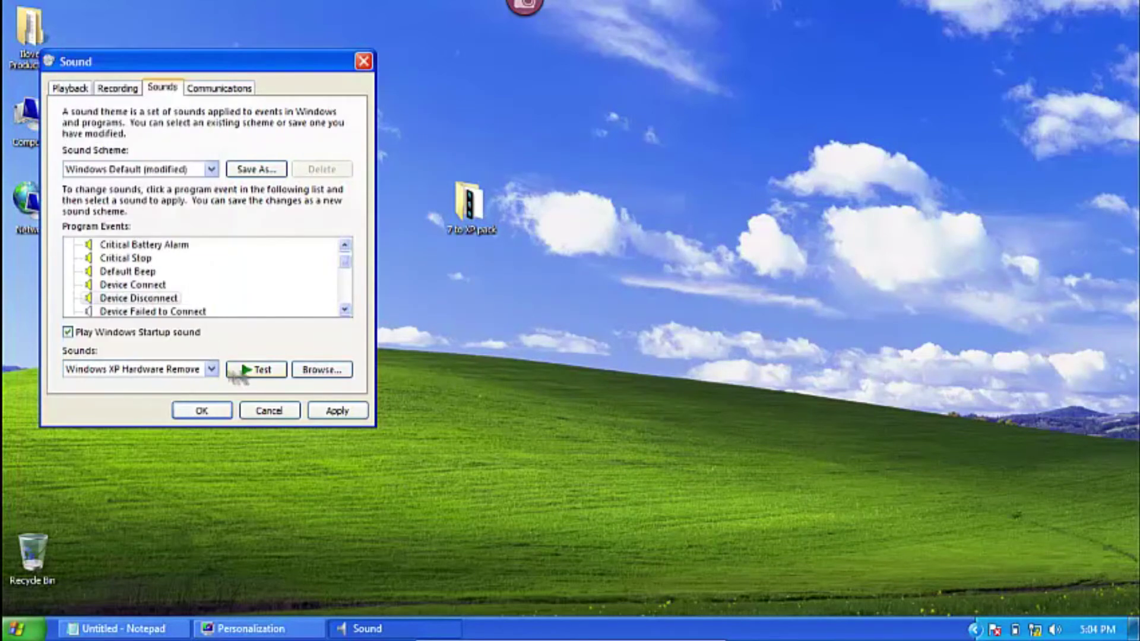
Assign the matching Windows XP sound to the Device Failed to Connect event
left_click(153, 298)
left_click(211, 369)
scroll(212, 256, "down", 2)
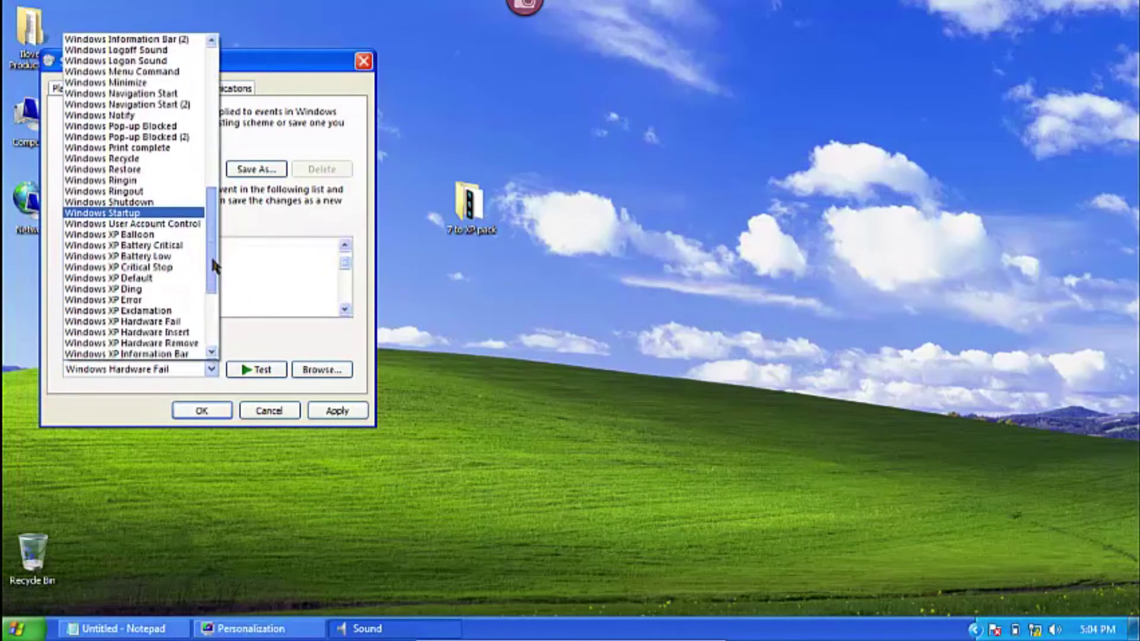
left_click(137, 308)
Set the Exclamation event's sound to Windows XP Exclamation
left_click(125, 311)
left_click(211, 369)
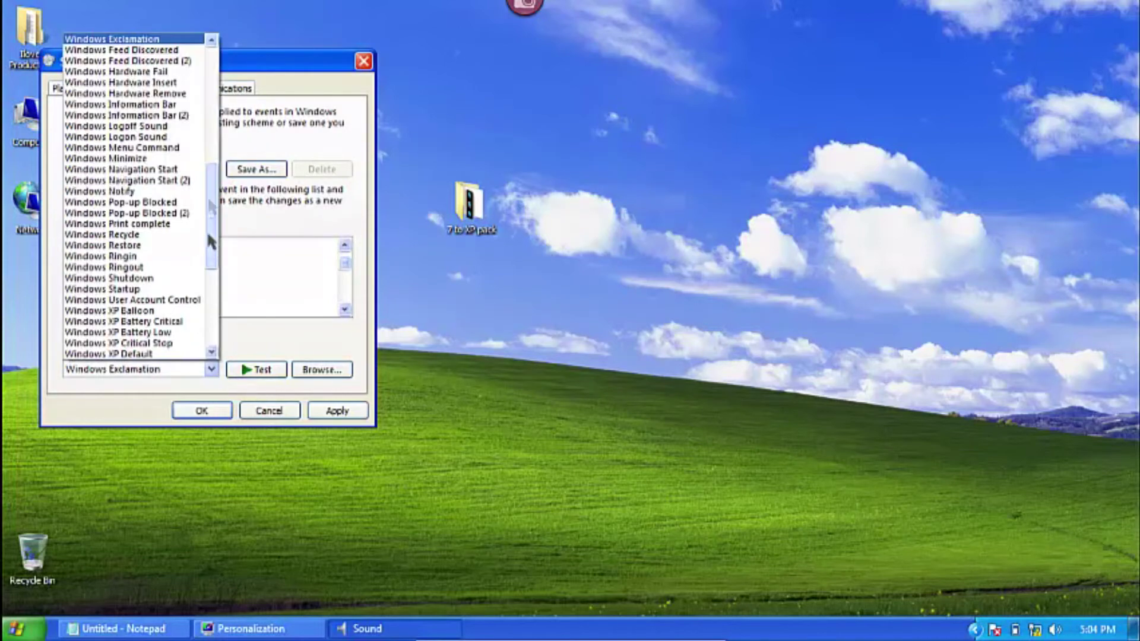
scroll(207, 230, "down", 2)
left_click(160, 297)
left_click(212, 369)
left_click(110, 50)
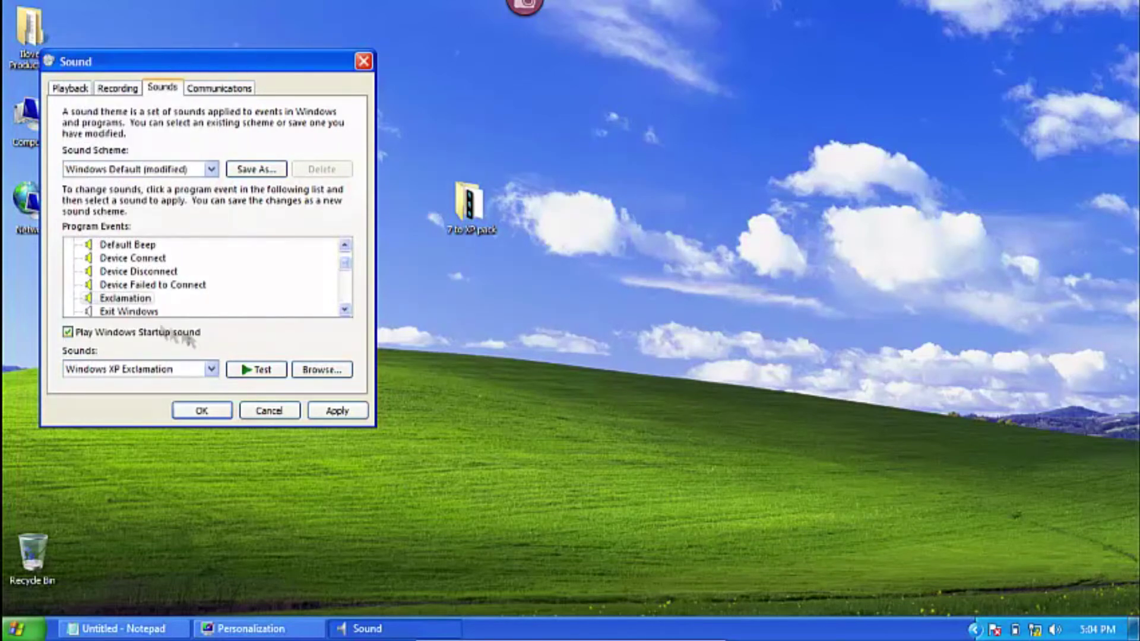
Set the Exit Windows event's sound to Windows XP Shutdown
left_click(212, 369)
left_click(212, 369)
left_click(211, 369)
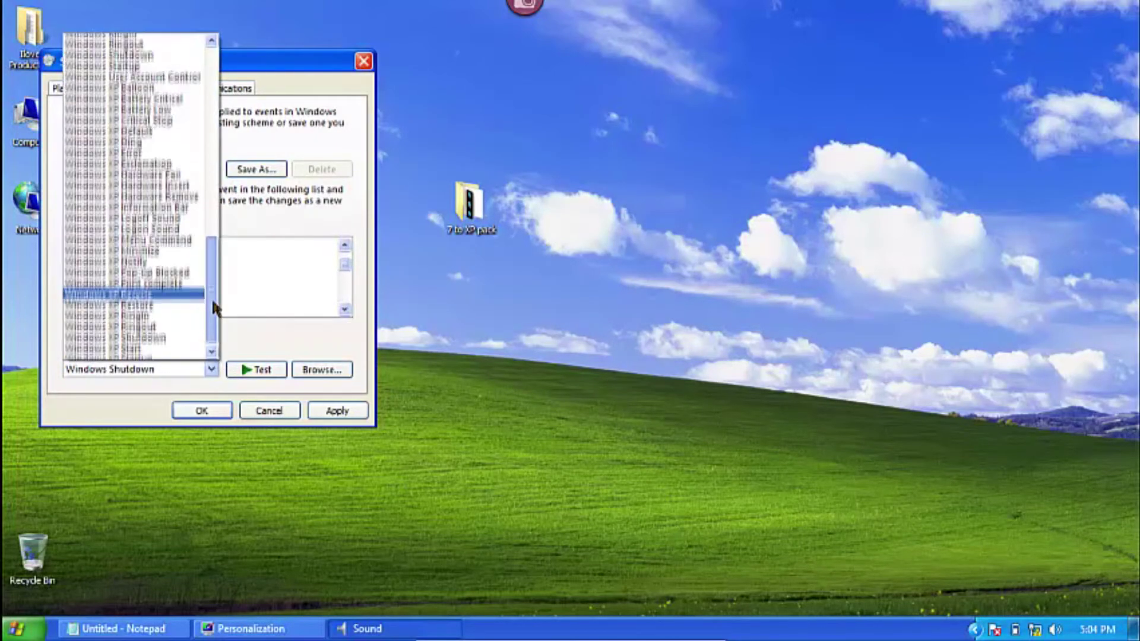
scroll(211, 298, "down", 2)
left_click(178, 332)
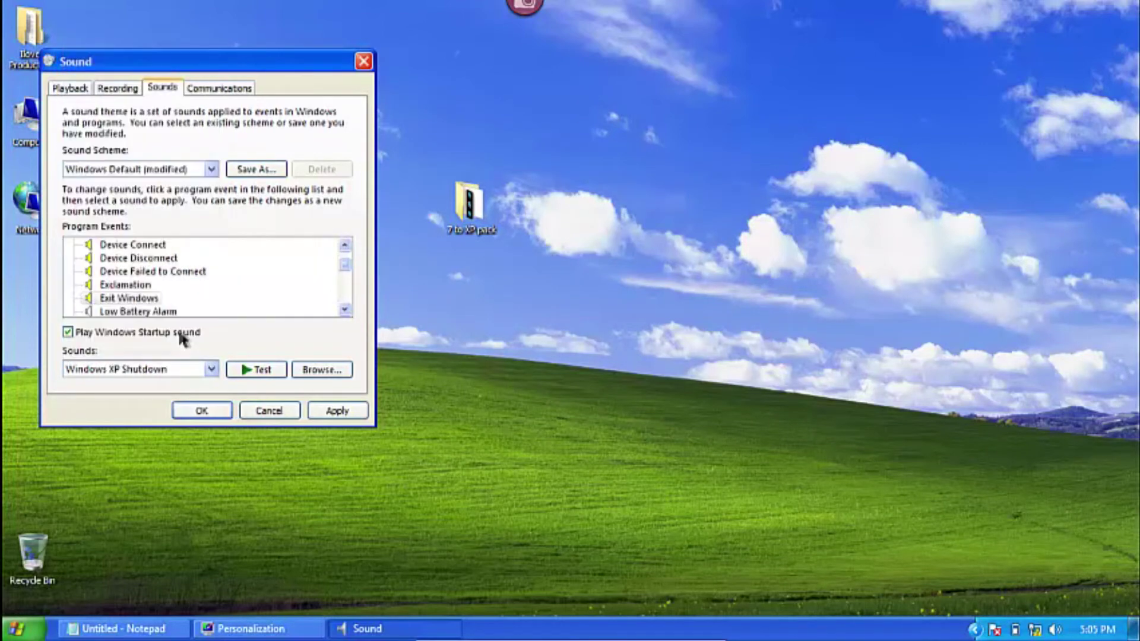
Set the Low Battery Alarm event's sound to Windows XP Battery Low
left_click(214, 297)
left_click(211, 369)
scroll(219, 249, "down", 3)
scroll(219, 250, "down", 1)
left_click(148, 268)
Set the New Fax Notification and New Mail Notification events to Windows XP Notify
scroll(344, 265, "down", 3)
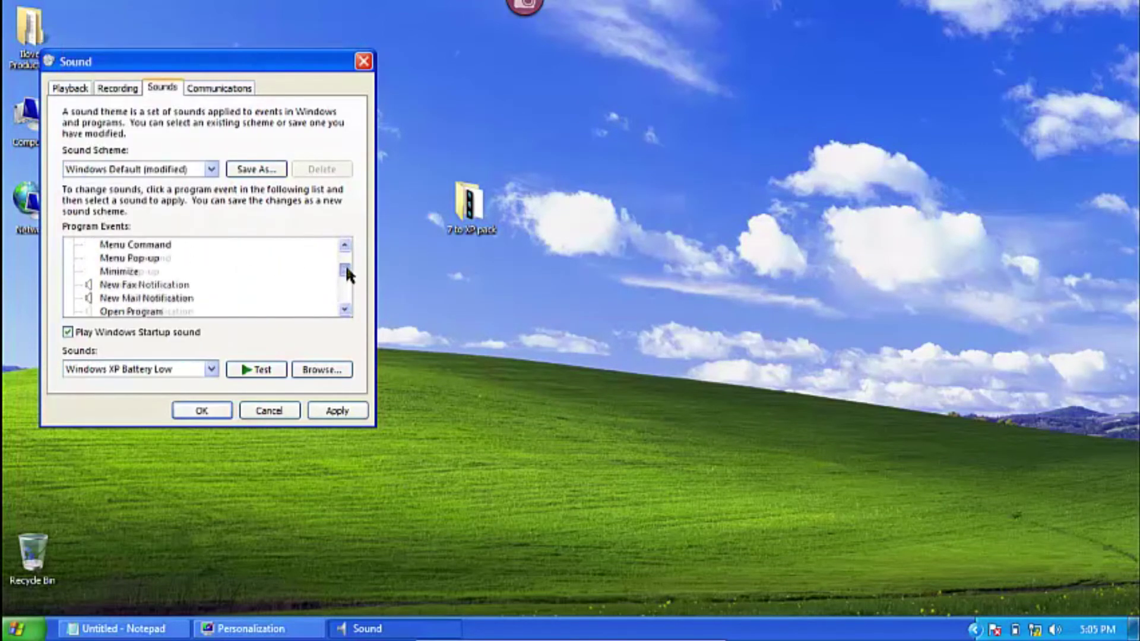
left_click(168, 284)
left_click(212, 369)
left_click(149, 332)
left_click(143, 271)
left_click(212, 369)
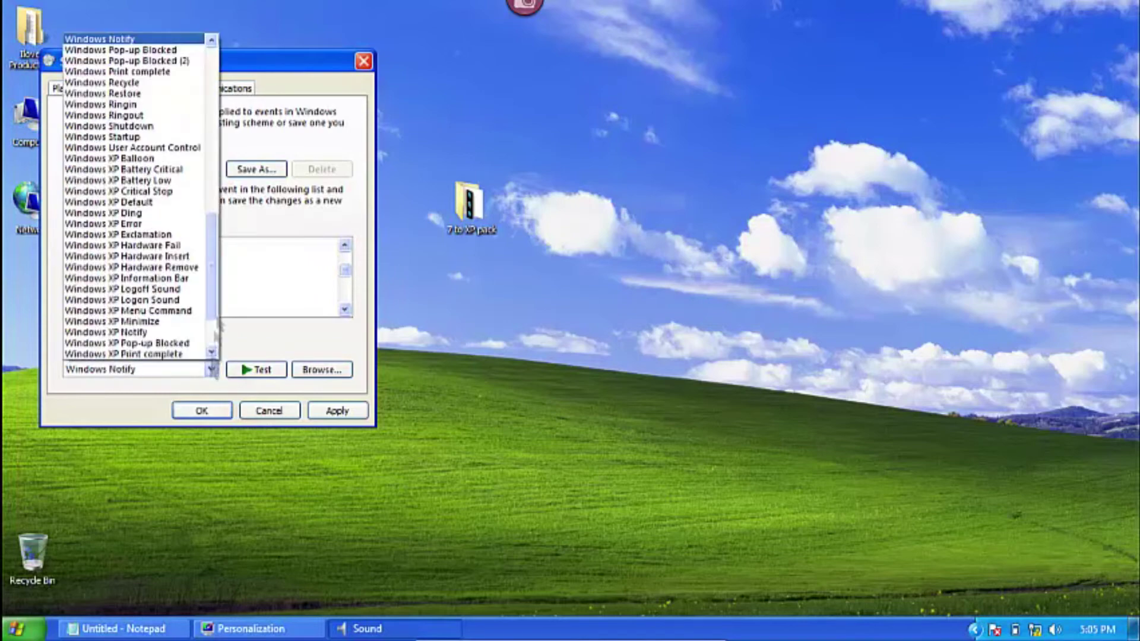
left_click(148, 332)
Replace the System Notification event's sound with a Windows XP one
scroll(347, 276, "down", 5)
scroll(347, 285, "up", 1)
left_click(242, 269)
left_click(212, 369)
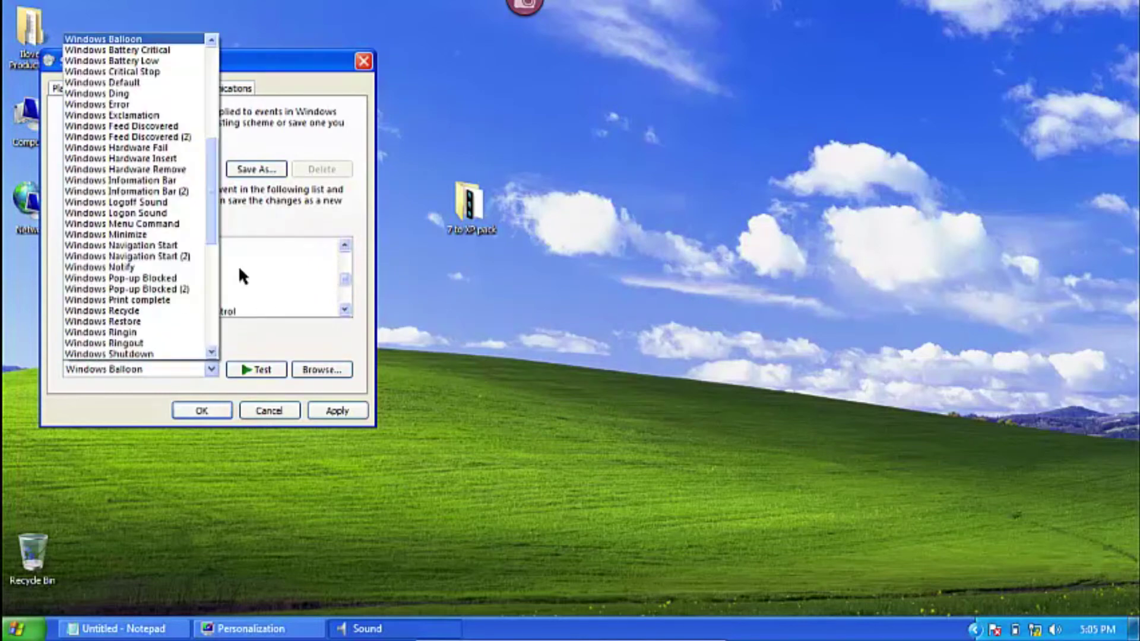
scroll(223, 289, "down", 9)
scroll(218, 297, "down", 3)
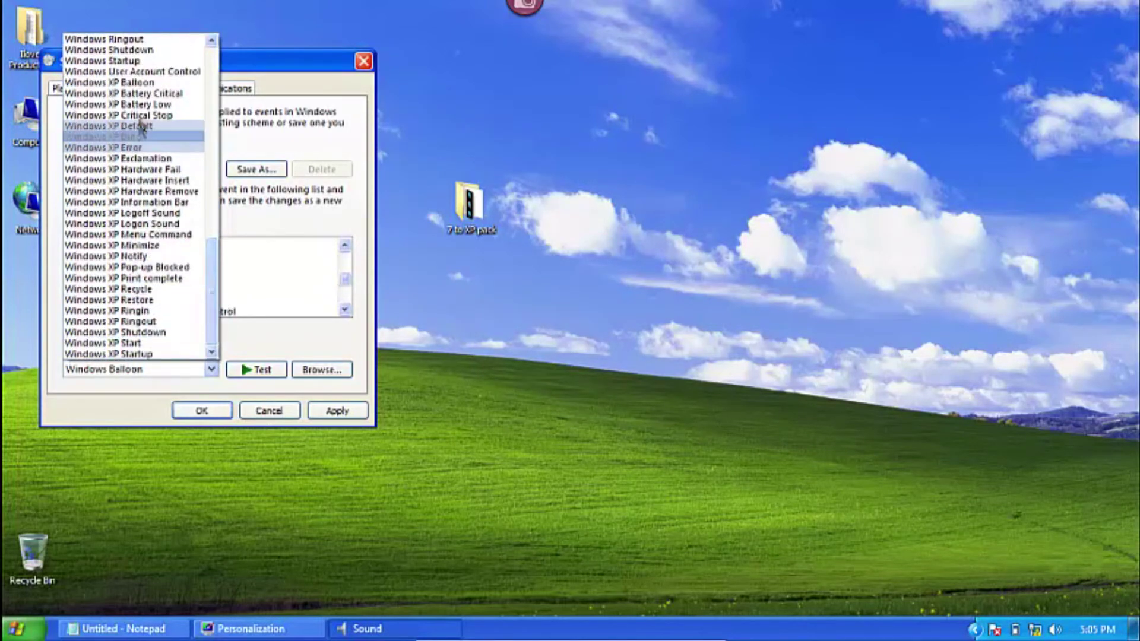
left_click(178, 128)
Set Windows Change Theme to Windows XP Logon Sound and Windows Logoff to Windows XP Logoff Sound
left_click(220, 295)
left_click(212, 369)
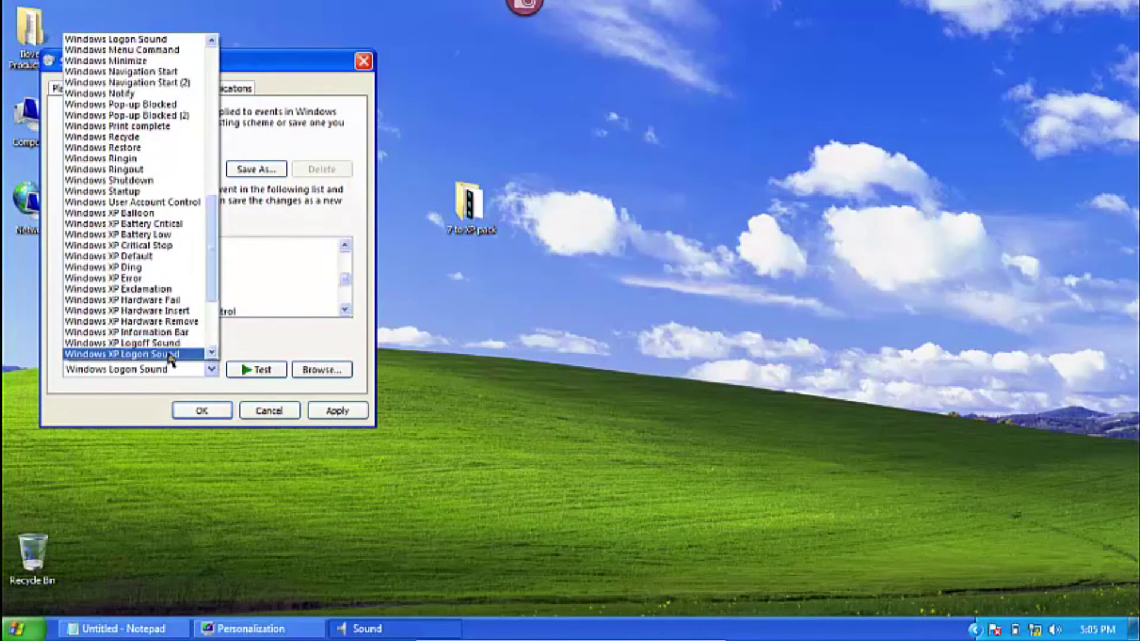
left_click(131, 344)
left_click(155, 286)
left_click(212, 369)
left_click(178, 310)
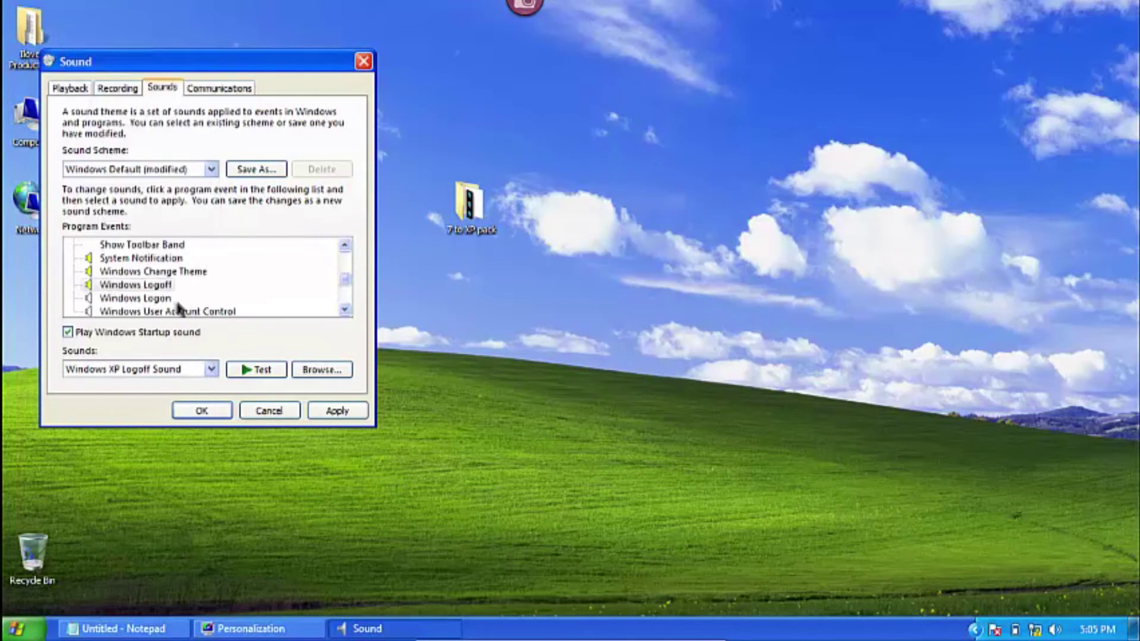
Give Windows Logon its matching Windows XP sound and set Windows User Account Control to Windows XP Error
left_click(135, 298)
left_click(212, 369)
left_click(178, 334)
left_click(166, 311)
left_click(212, 369)
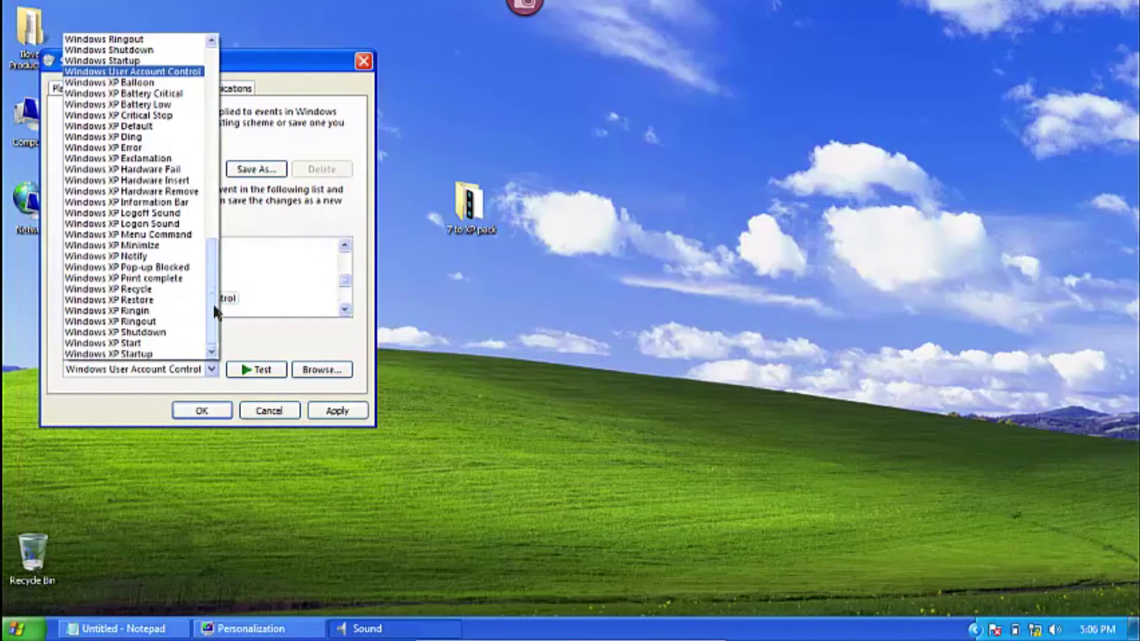
left_click(131, 158)
Set the Blocked Pop-up Window event under Windows Explorer to Windows XP Pop-up Blocked
scroll(302, 291, "down", 2)
left_click(152, 279)
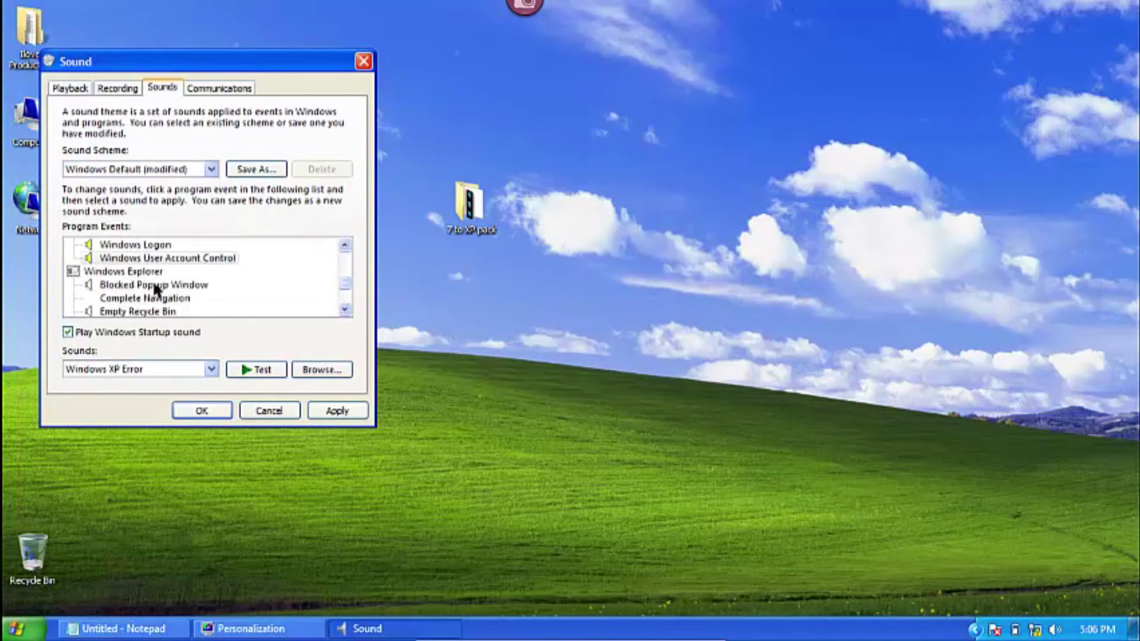
left_click(211, 368)
scroll(211, 298, "down", 2)
left_click(184, 277)
Set the Empty Recycle Bin event's sound to Windows XP Recycle
scroll(344, 280, "down", 3)
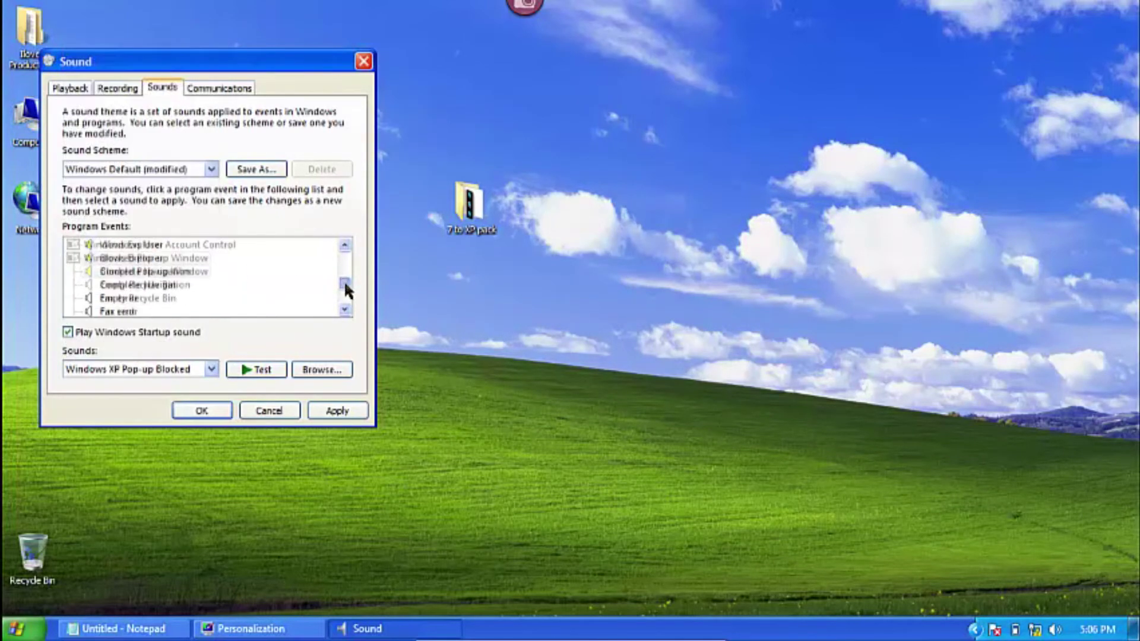
left_click(143, 285)
left_click(211, 368)
scroll(209, 303, "down", 1)
left_click(120, 297)
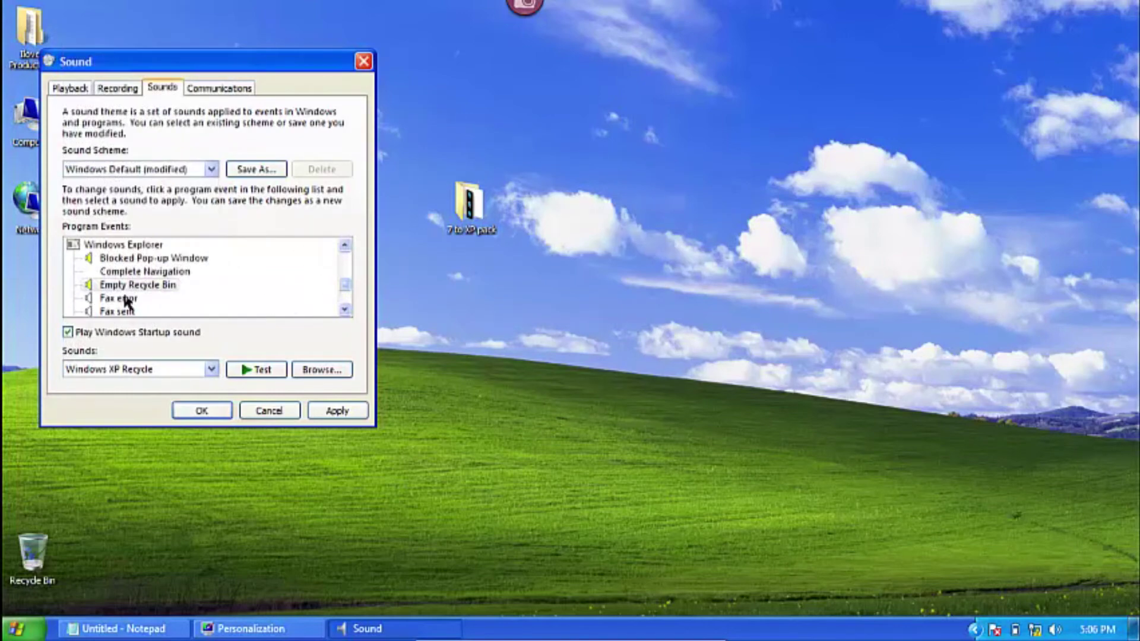
Set the Fax error event to ding (2) and the Fax sent event to tada (2)
left_click(120, 300)
left_click(212, 369)
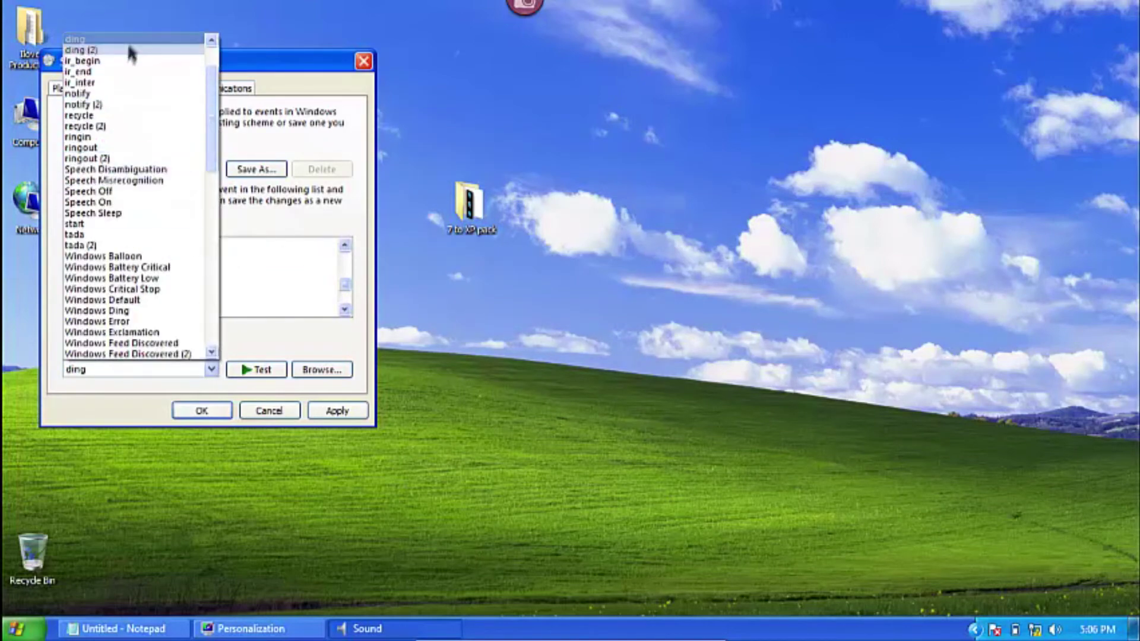
left_click(127, 49)
left_click(127, 311)
left_click(211, 369)
left_click(148, 50)
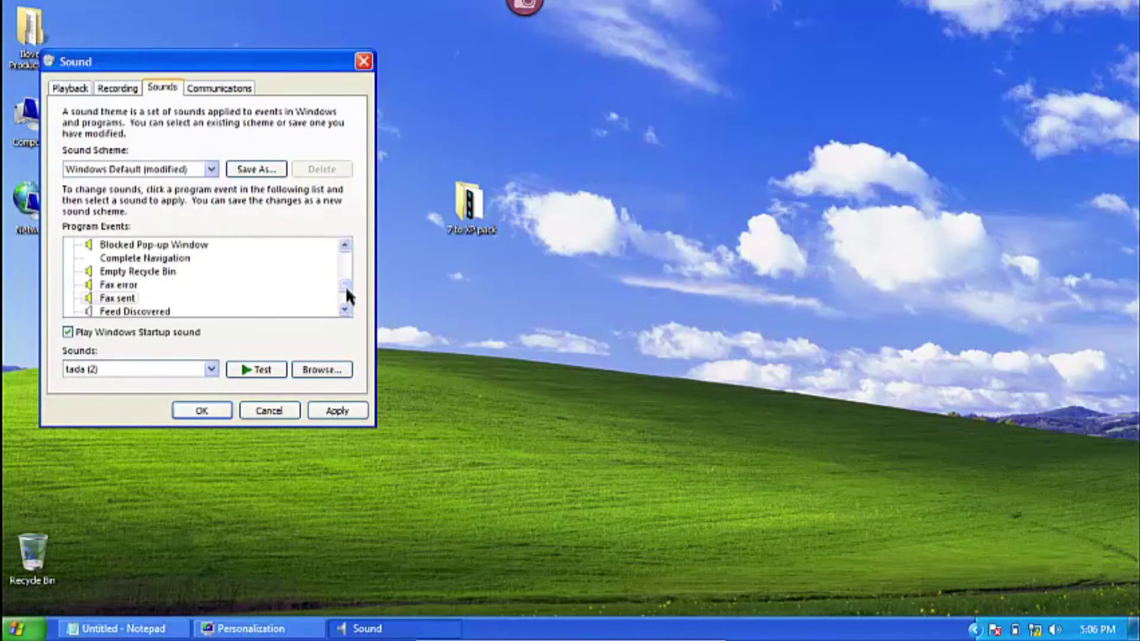
Set the Feed Discovered event to Windows Feed Discovered (2) and the Incoming call event to Windows XP Ringin
scroll(345, 286, "down", 5)
scroll(345, 292, "up", 5)
left_click(141, 310)
left_click(211, 368)
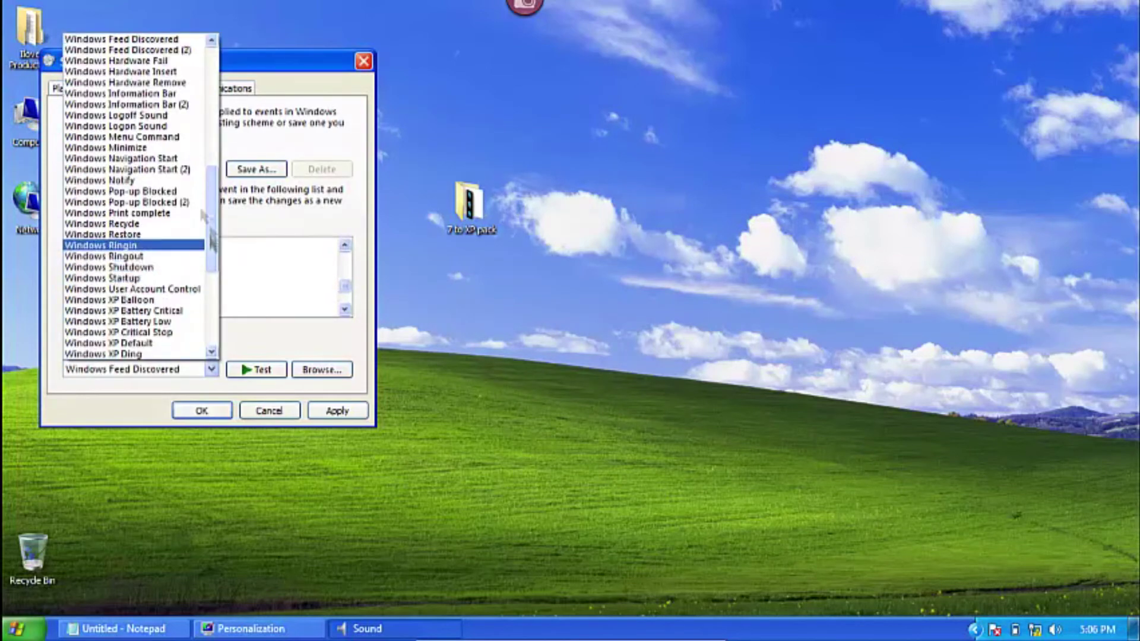
left_click(118, 40)
left_click(128, 311)
left_click(211, 369)
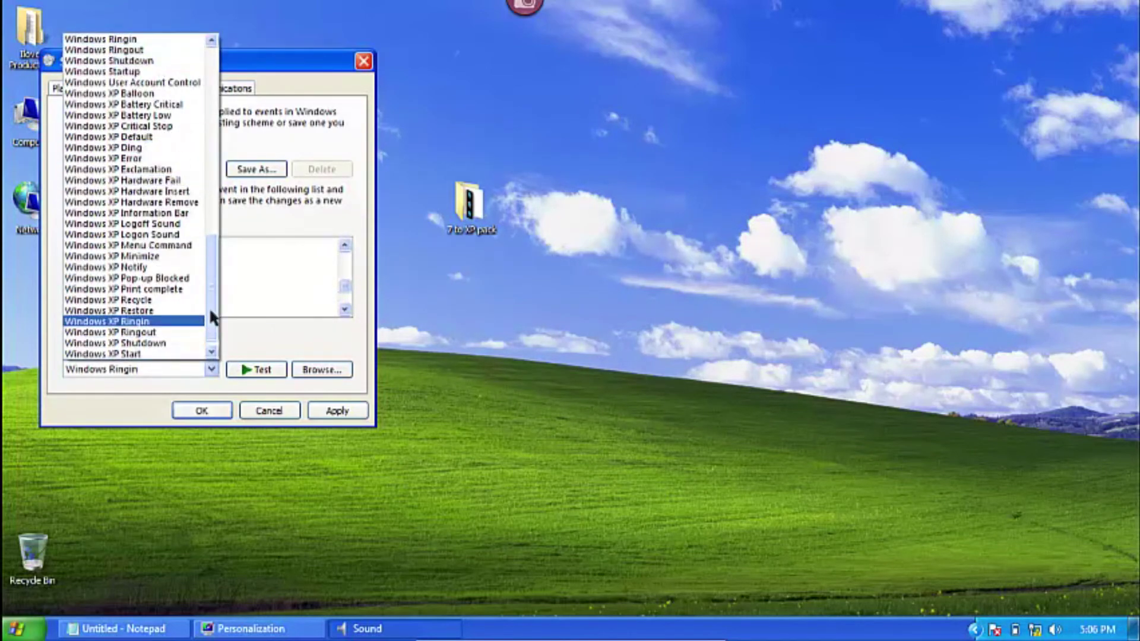
left_click(142, 321)
Set the Information Bar event's sound to Windows Information Bar (2)
left_click(144, 314)
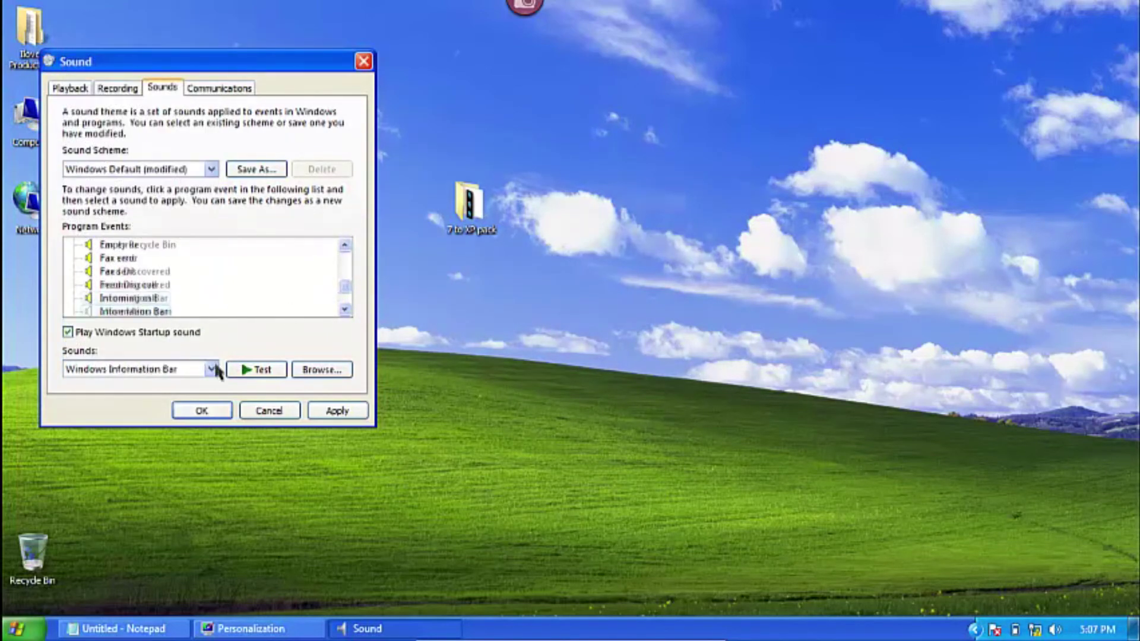
left_click(211, 369)
scroll(209, 285, "down", 5)
scroll(209, 297, "up", 10)
left_click(127, 50)
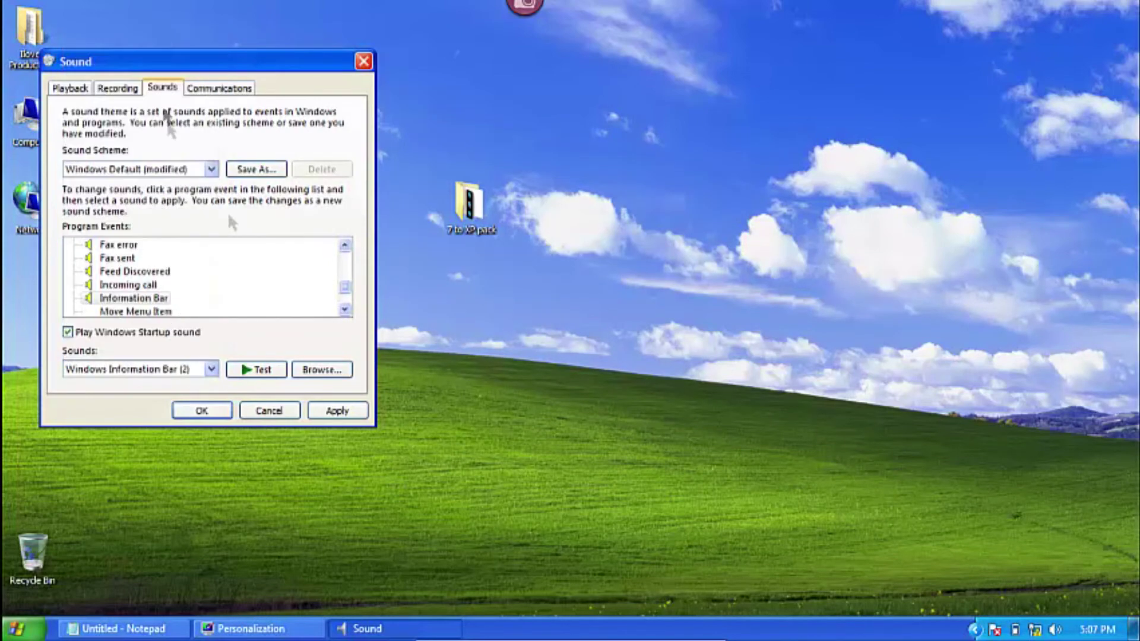
Set the Start Navigation event's sound to Windows Navigation Start (2)
scroll(344, 302, "down", 3)
left_click(134, 272)
left_click(212, 369)
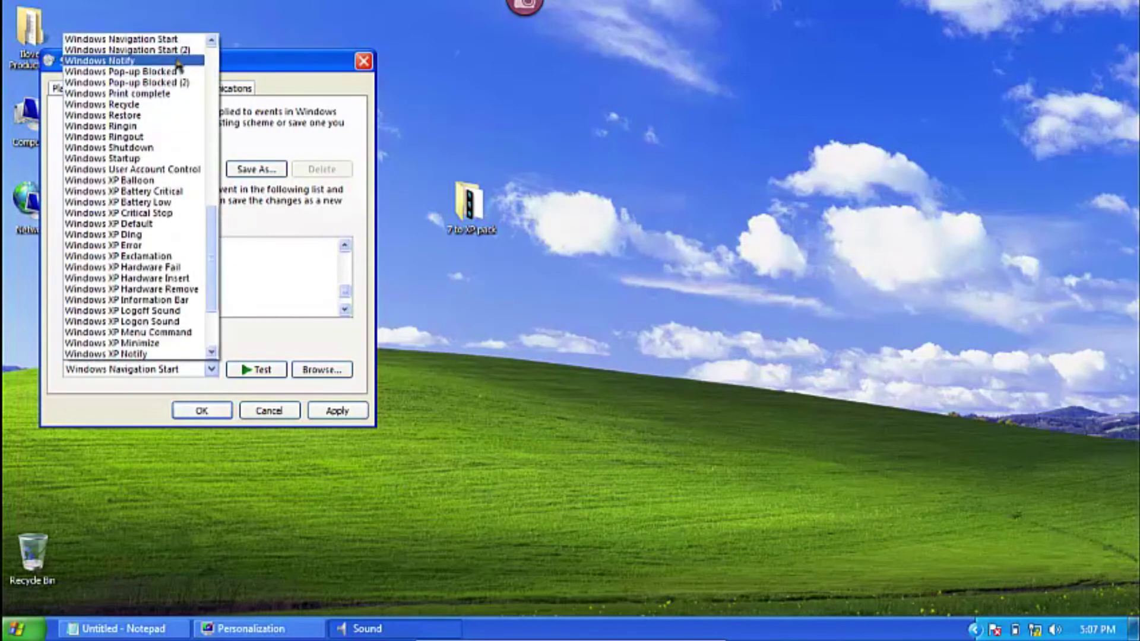
left_click(128, 54)
Review the sounds assigned to the Windows Speech Recognition events, from Disambiguation Numbers through Misrecognition, Off, On and Sleep
left_click(154, 298)
left_click(212, 369)
left_click(128, 39)
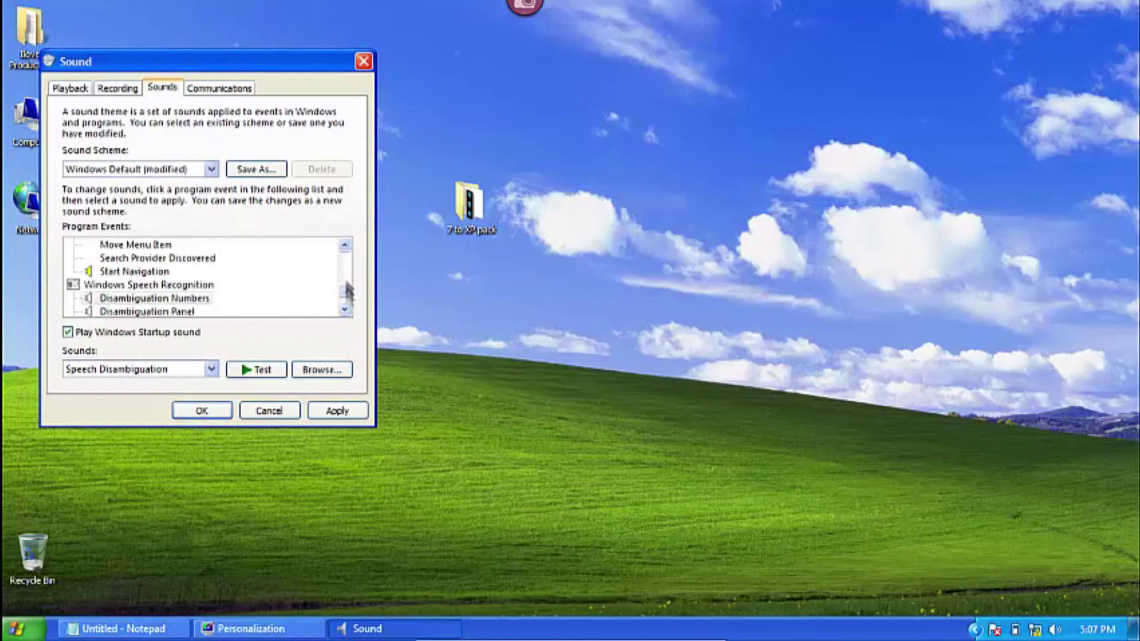
scroll(74, 242, "down", 2)
left_click(132, 257)
left_click(107, 271)
left_click(106, 285)
left_click(111, 298)
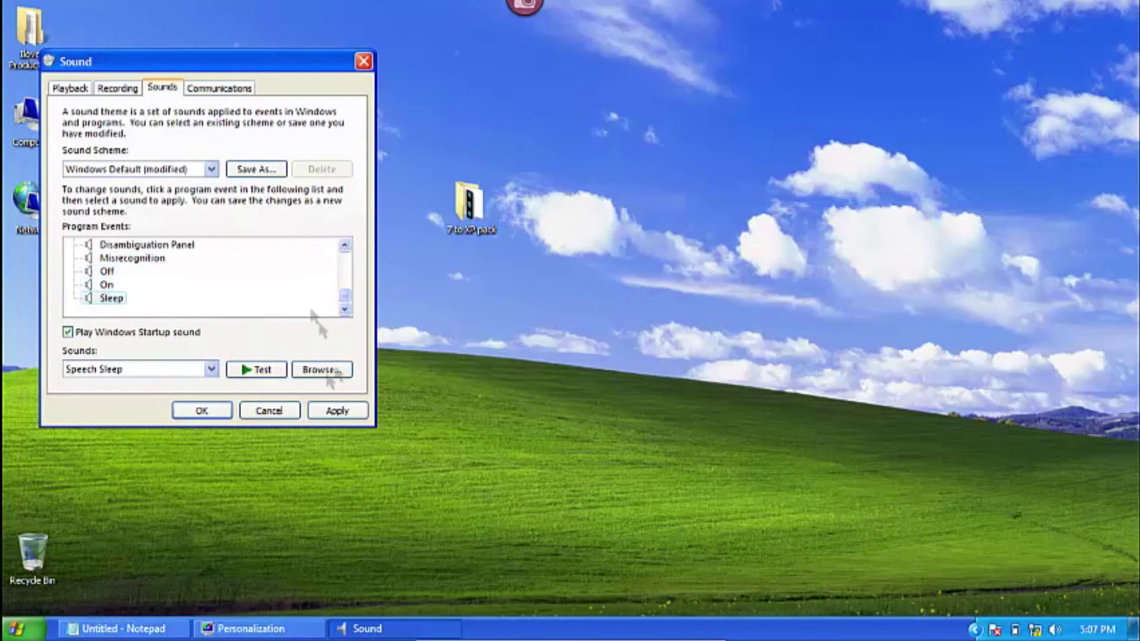
Save the sound scheme as Windows XP Sounds, apply it and close the sound settings
left_click(242, 168)
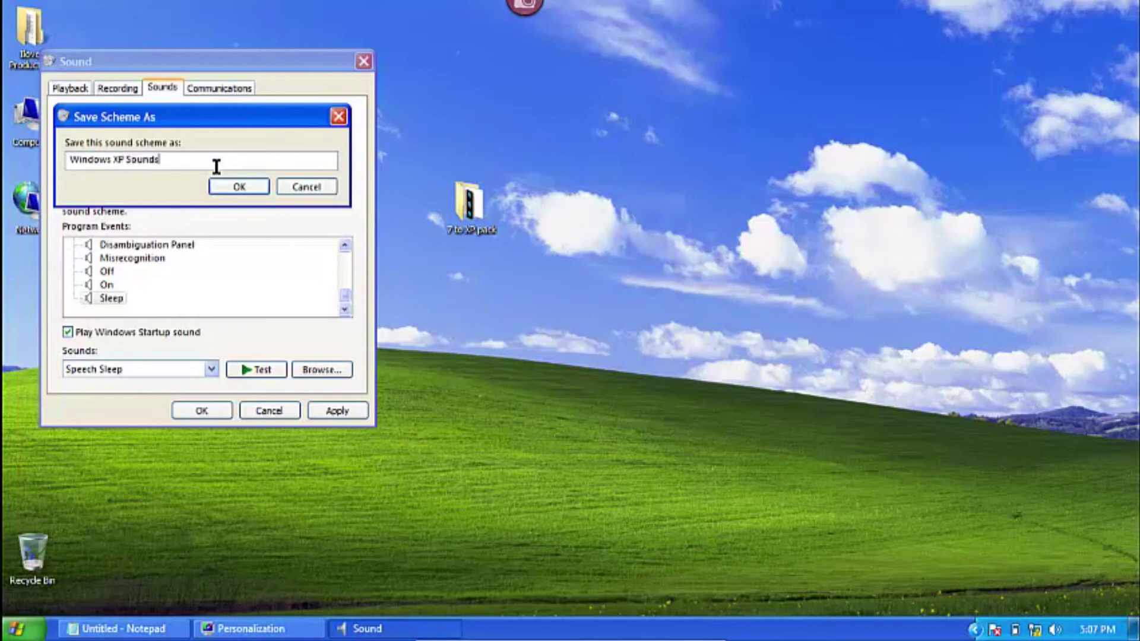
left_click(239, 187)
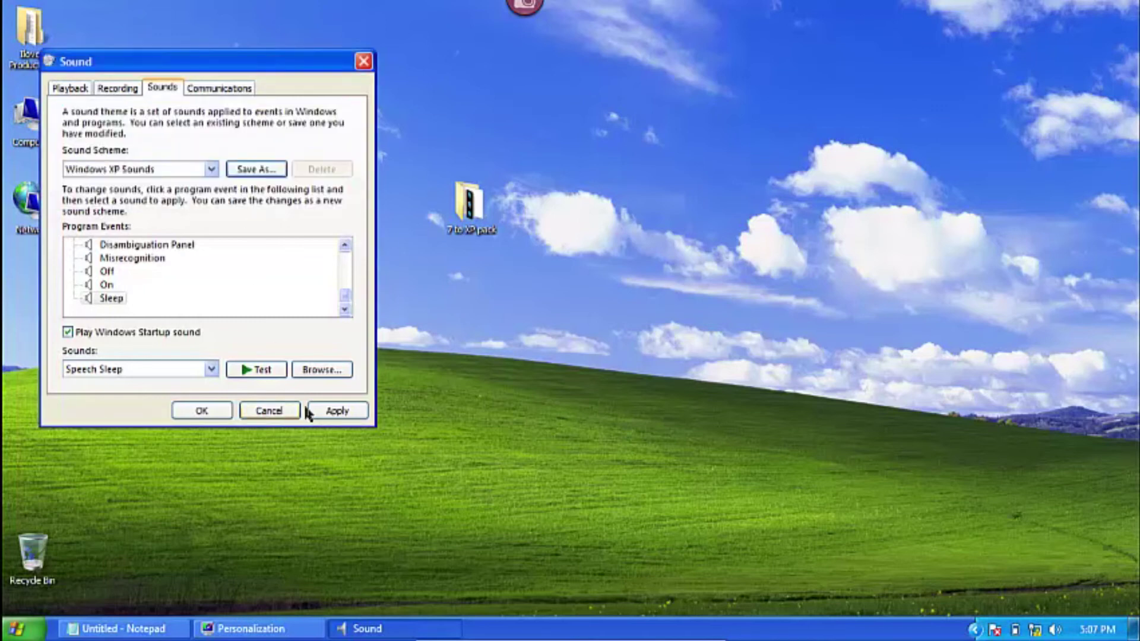
left_click(338, 413)
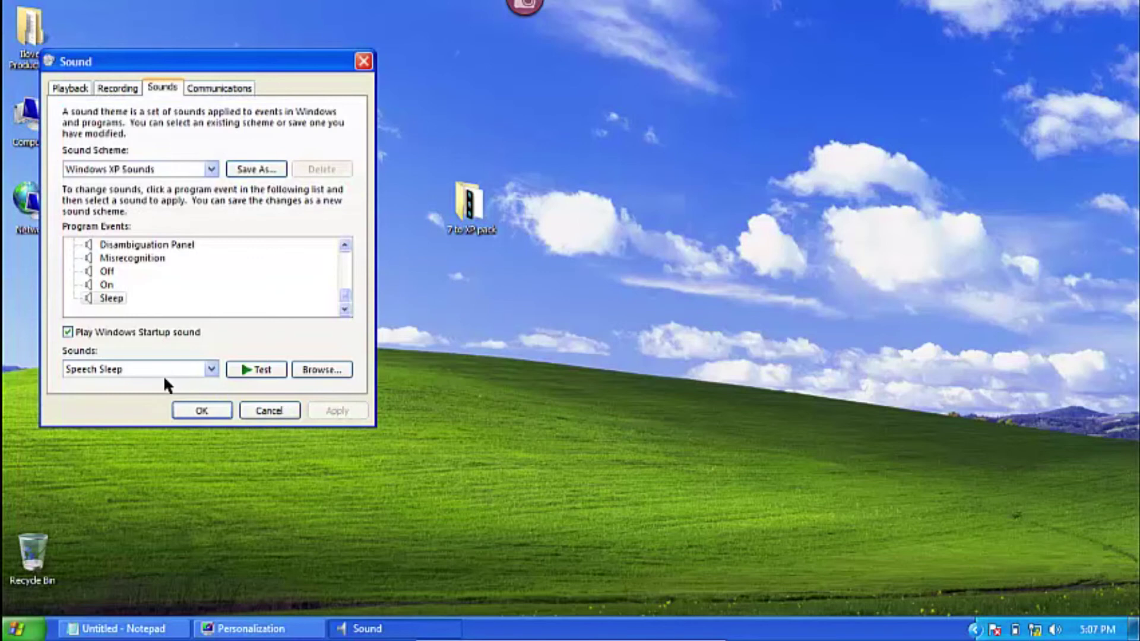
left_click(213, 409)
Switch the desktop to small icons and move the Network icon up to sit directly below Computer
right_click(357, 290)
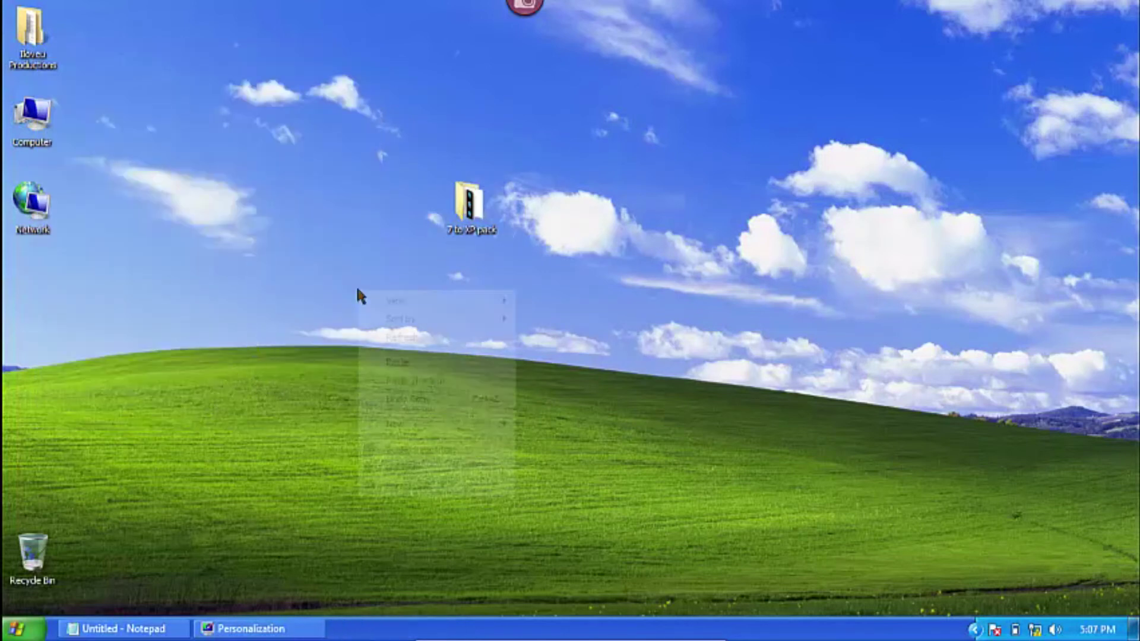
mouse_move(441, 324)
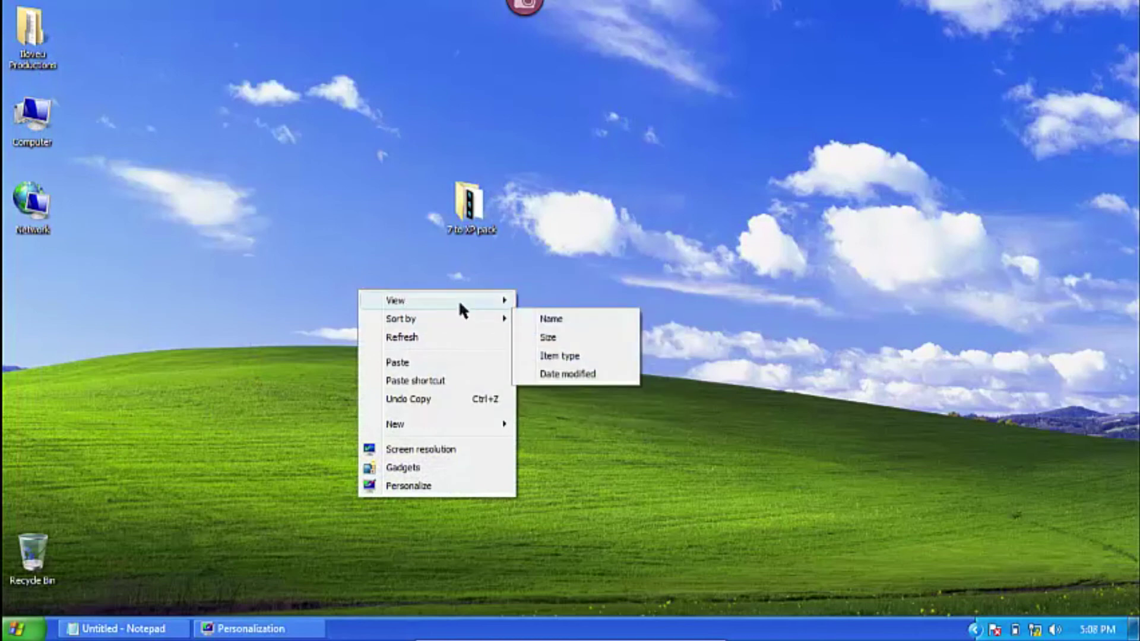
mouse_move(465, 300)
left_click(540, 337)
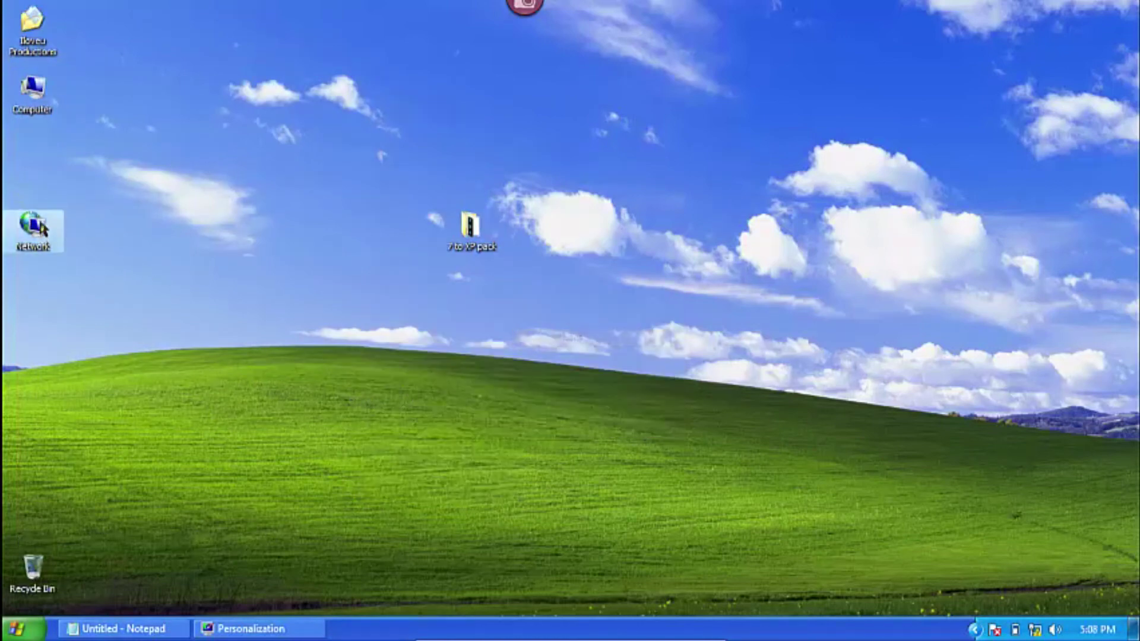
left_click_drag(42, 228, 42, 172)
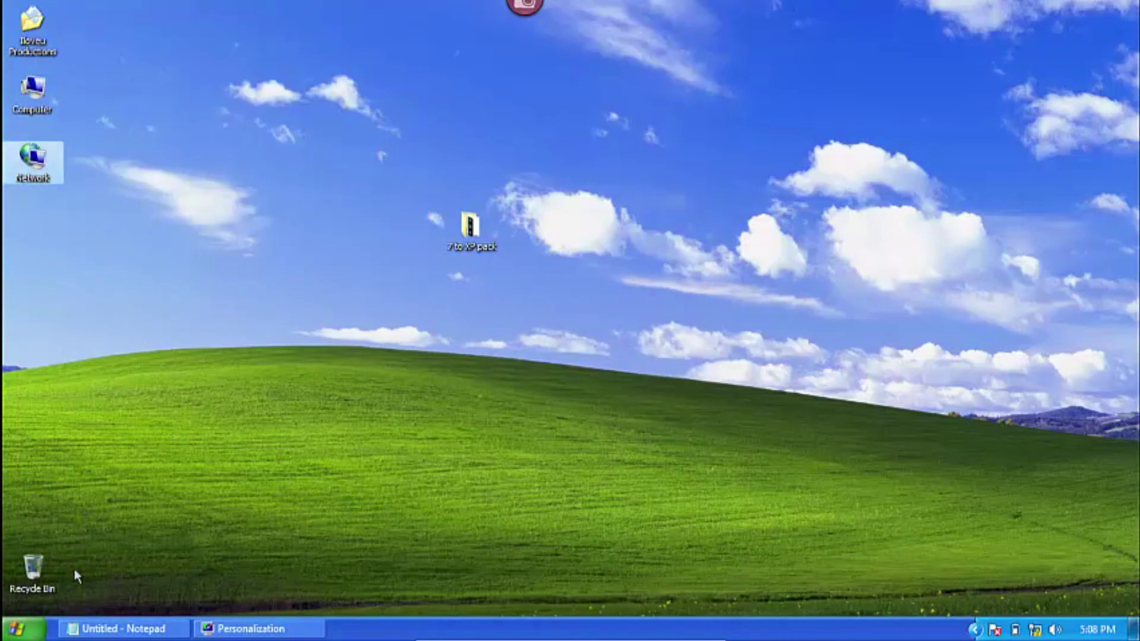
Switch to the untitled Notepad note and maximize its window
left_click(79, 624)
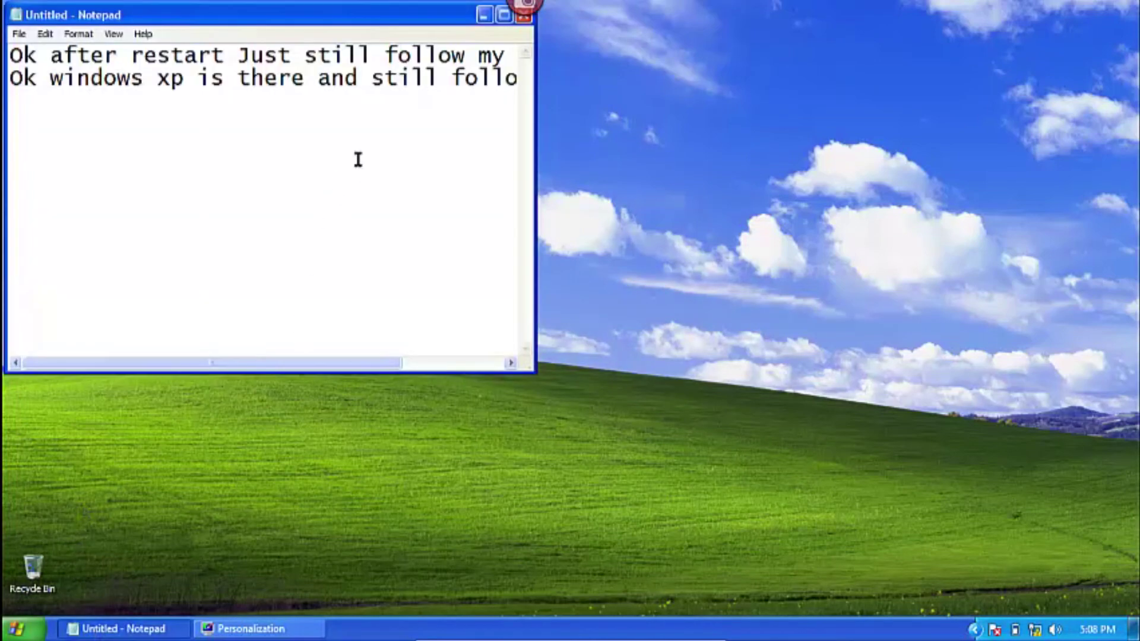
left_click(503, 21)
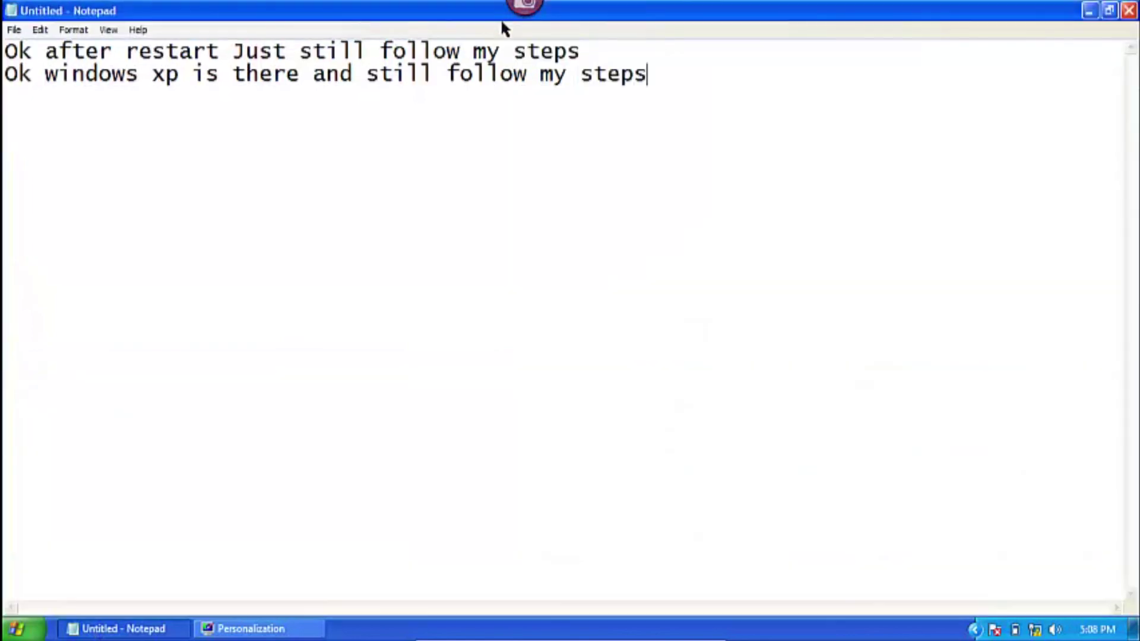